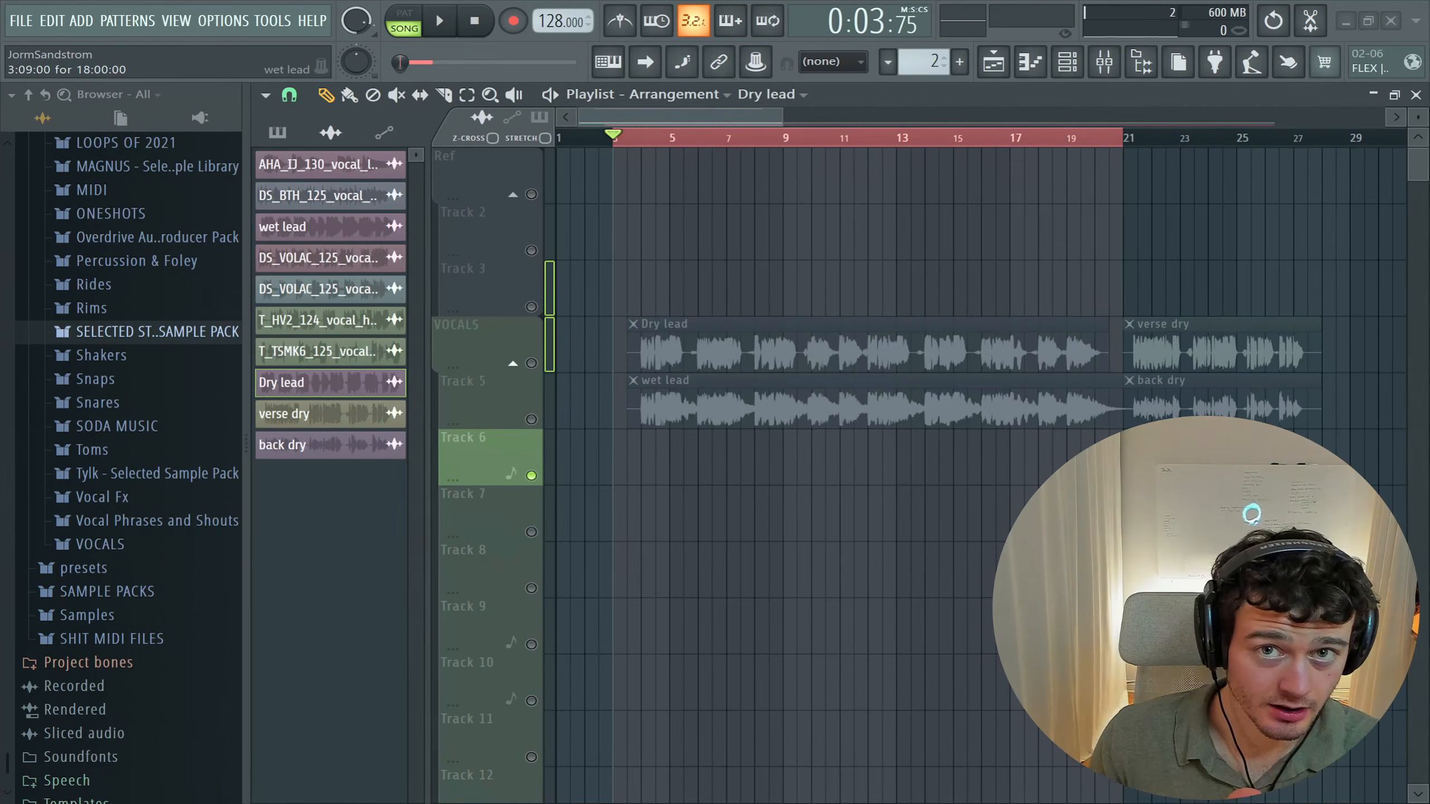
- Move the wet lead vocal clip down onto Track 6 and play it back
left_click_drag(735, 403, 735, 459)
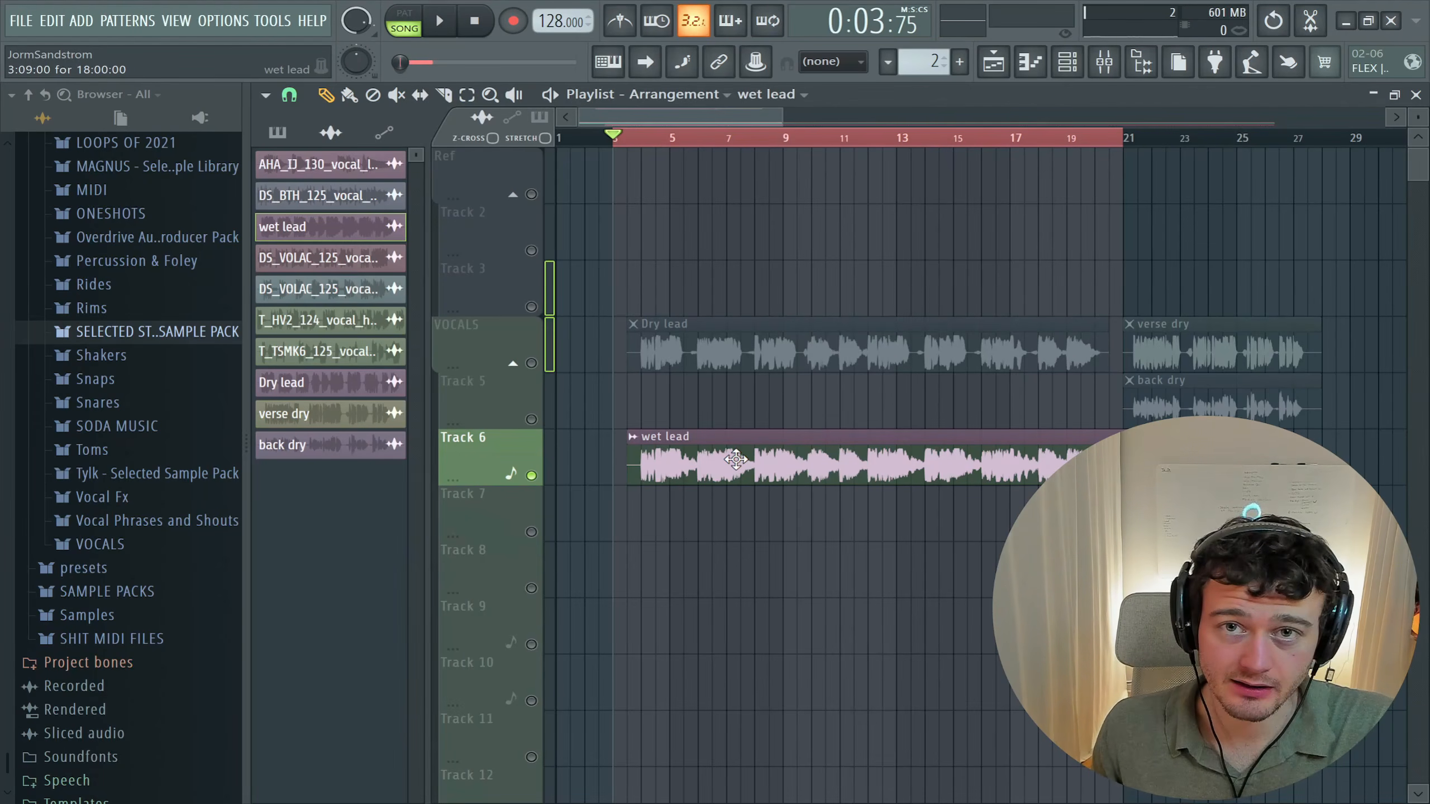
key("space")
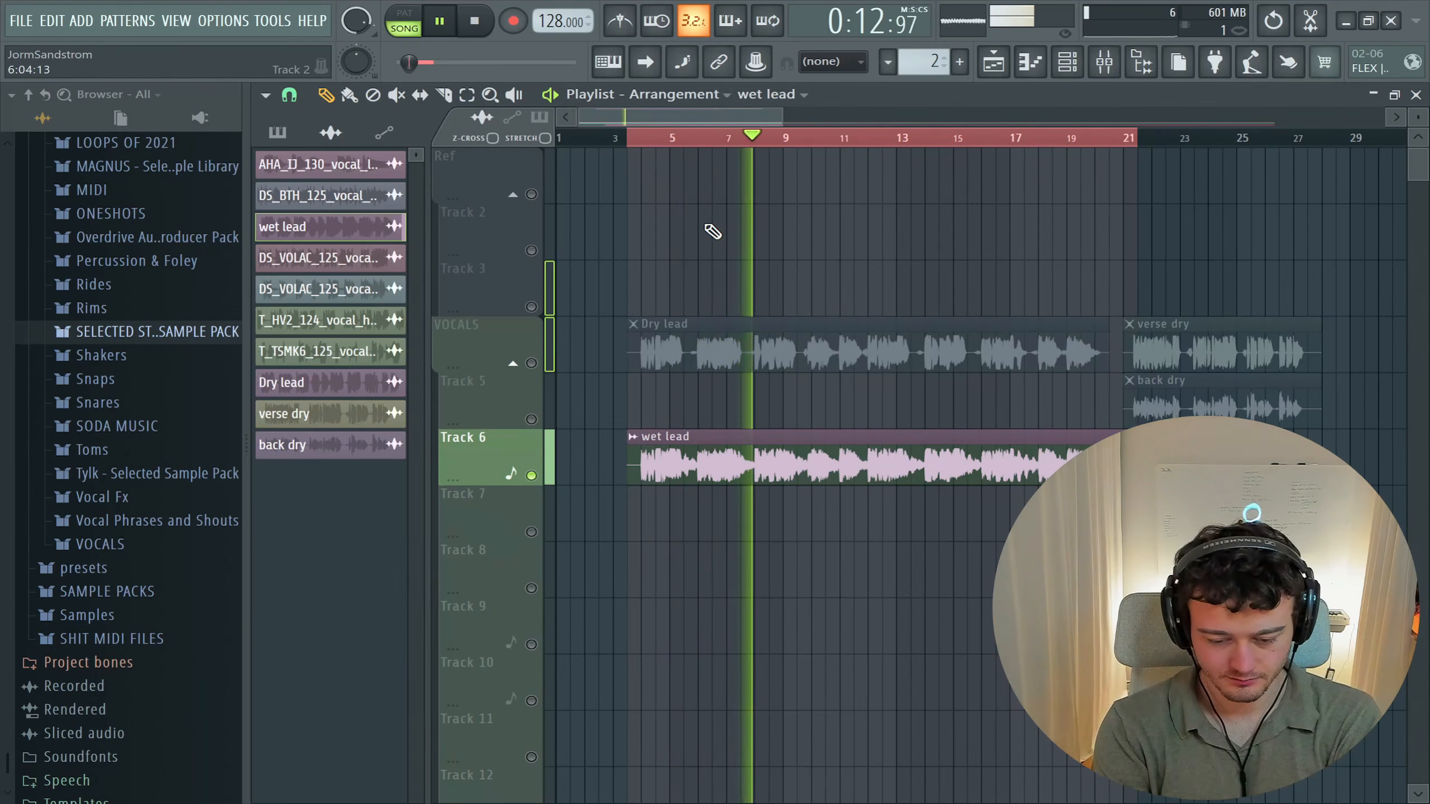
key("space")
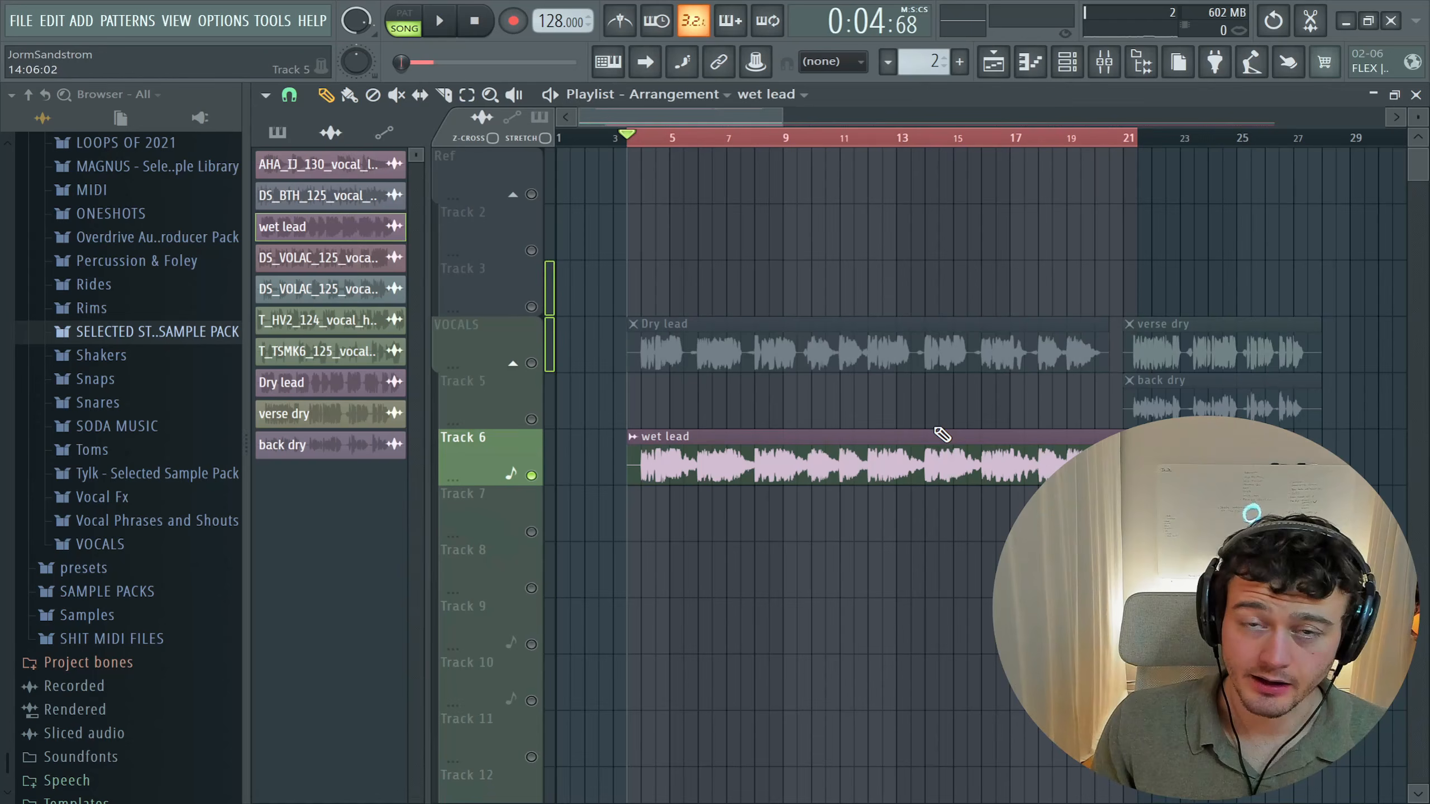
- Change the time-stretching mode of the wet lead, Dry lead, verse dry and back dry vocal clips
double_click(897, 451)
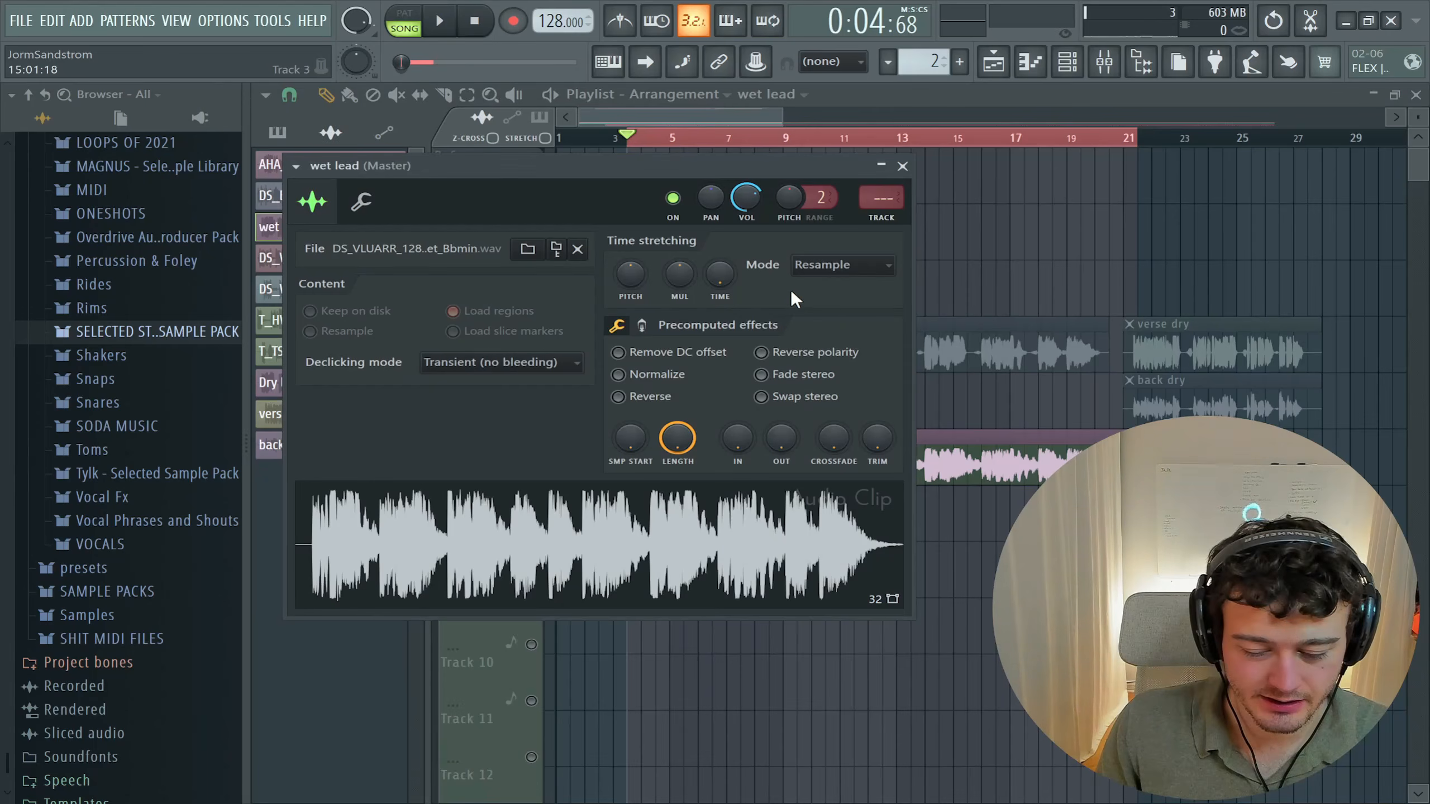
left_click(834, 263)
left_click(885, 286)
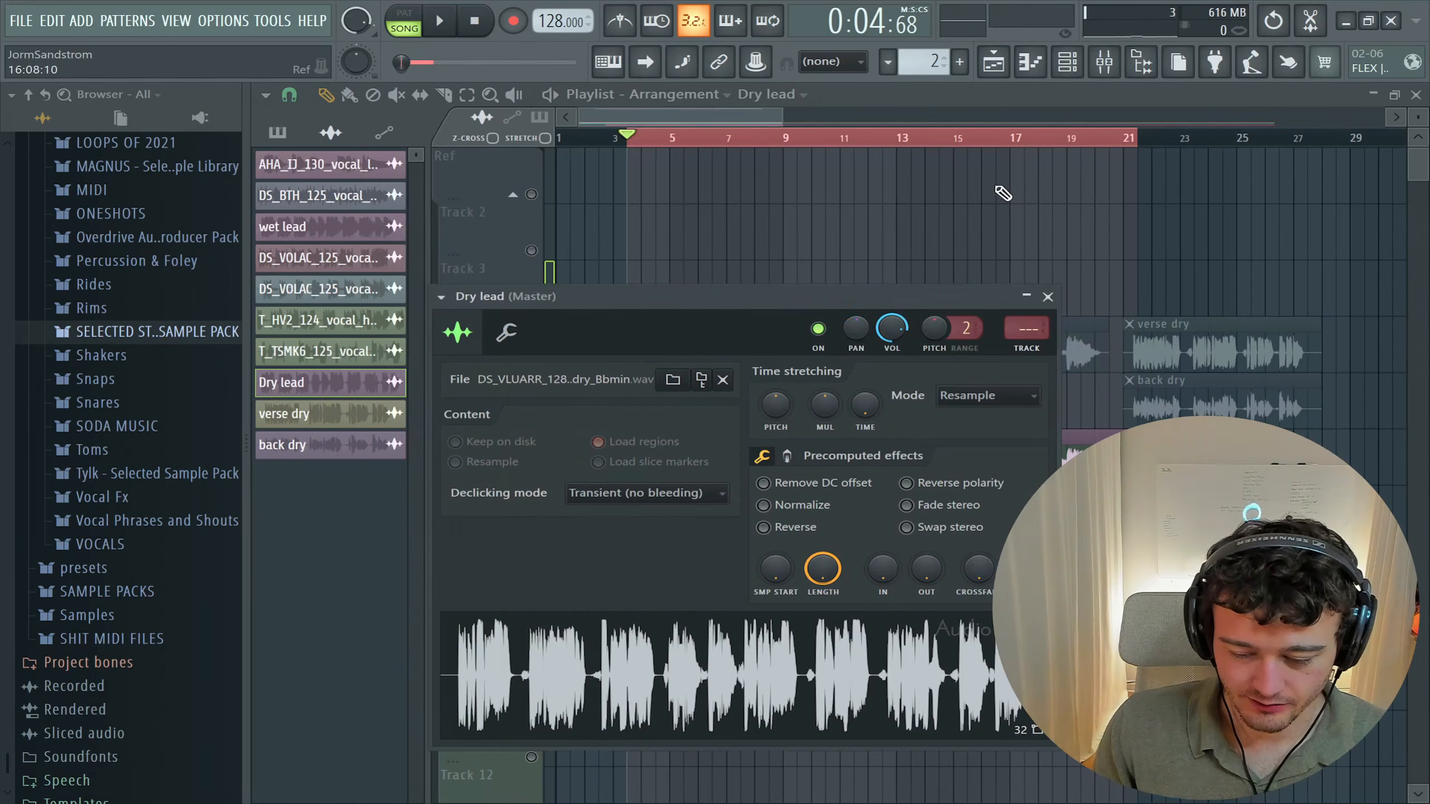
right_click(1001, 192)
double_click(733, 349)
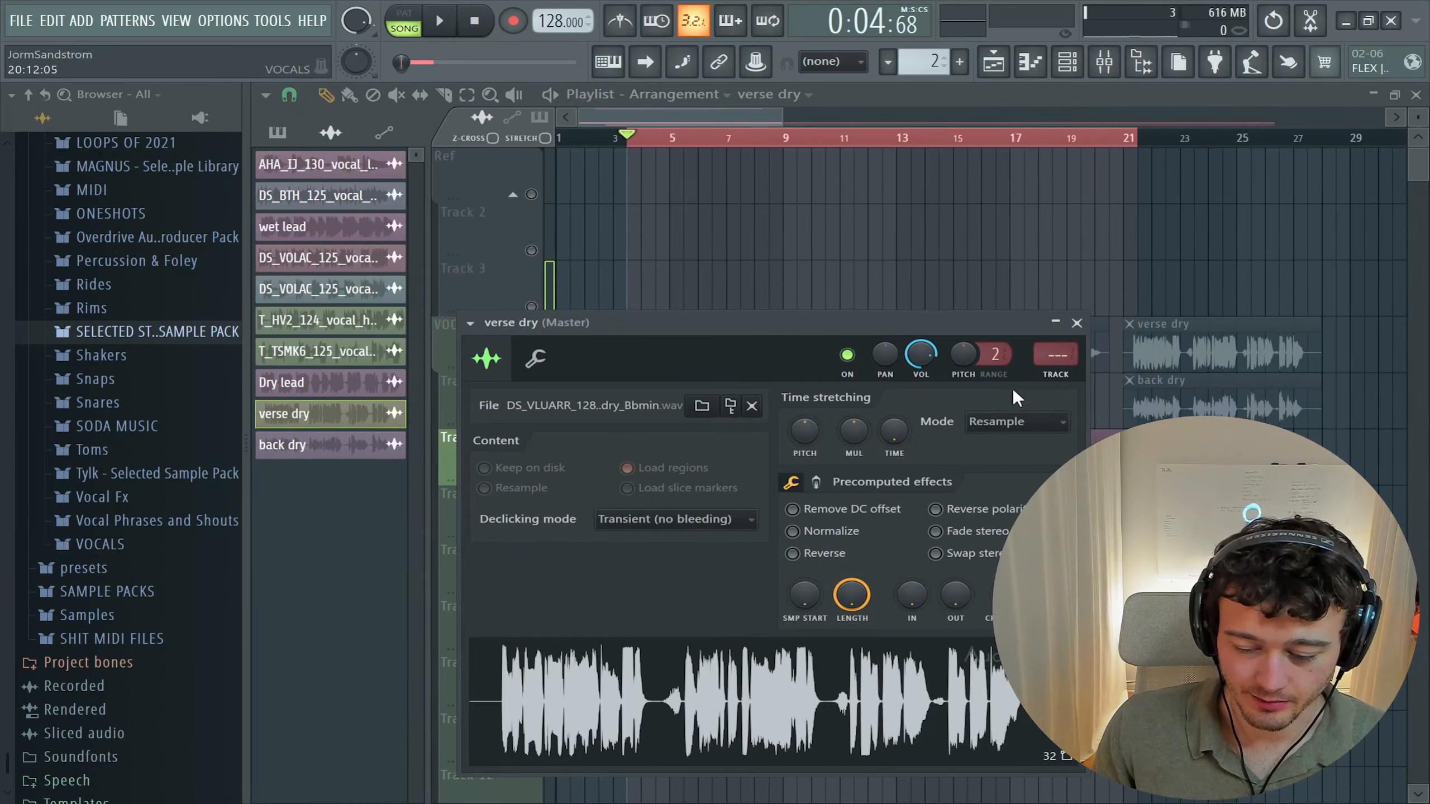
left_click(1065, 425)
double_click(1154, 407)
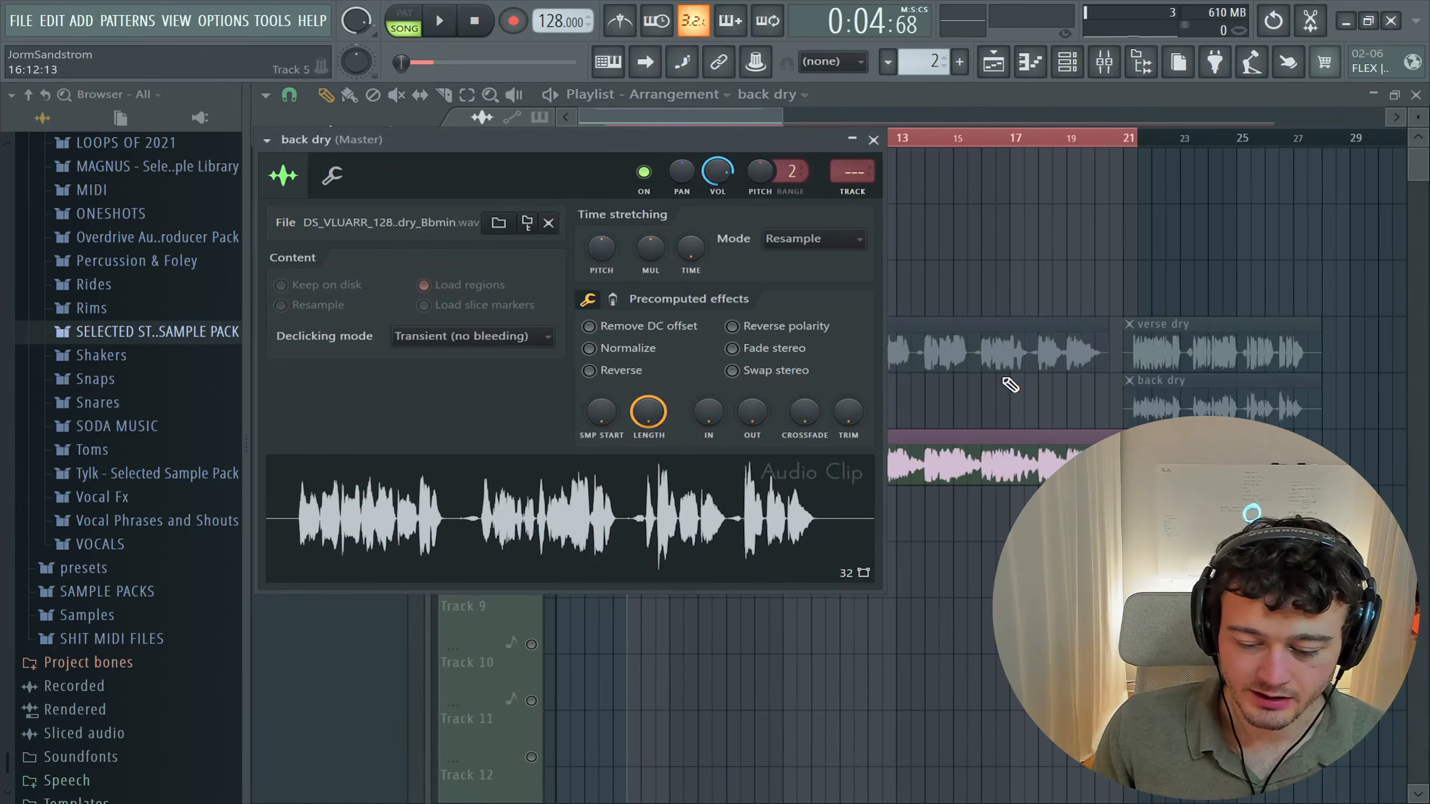
left_click(796, 239)
left_click(747, 293)
right_click(904, 236)
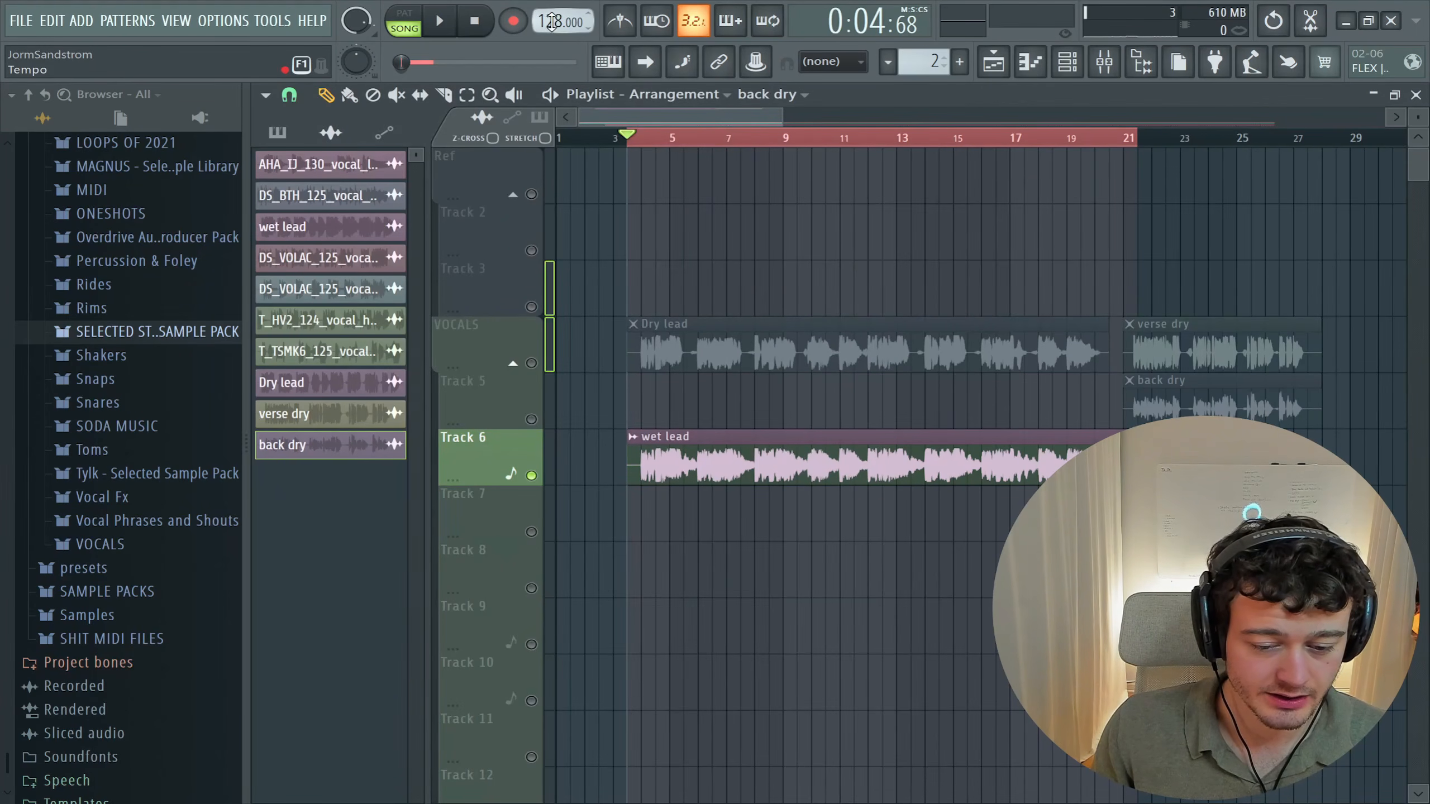
- Set the project tempo to 150 BPM and play back the wet lead vocal
left_click_drag(555, 21, 555, 10)
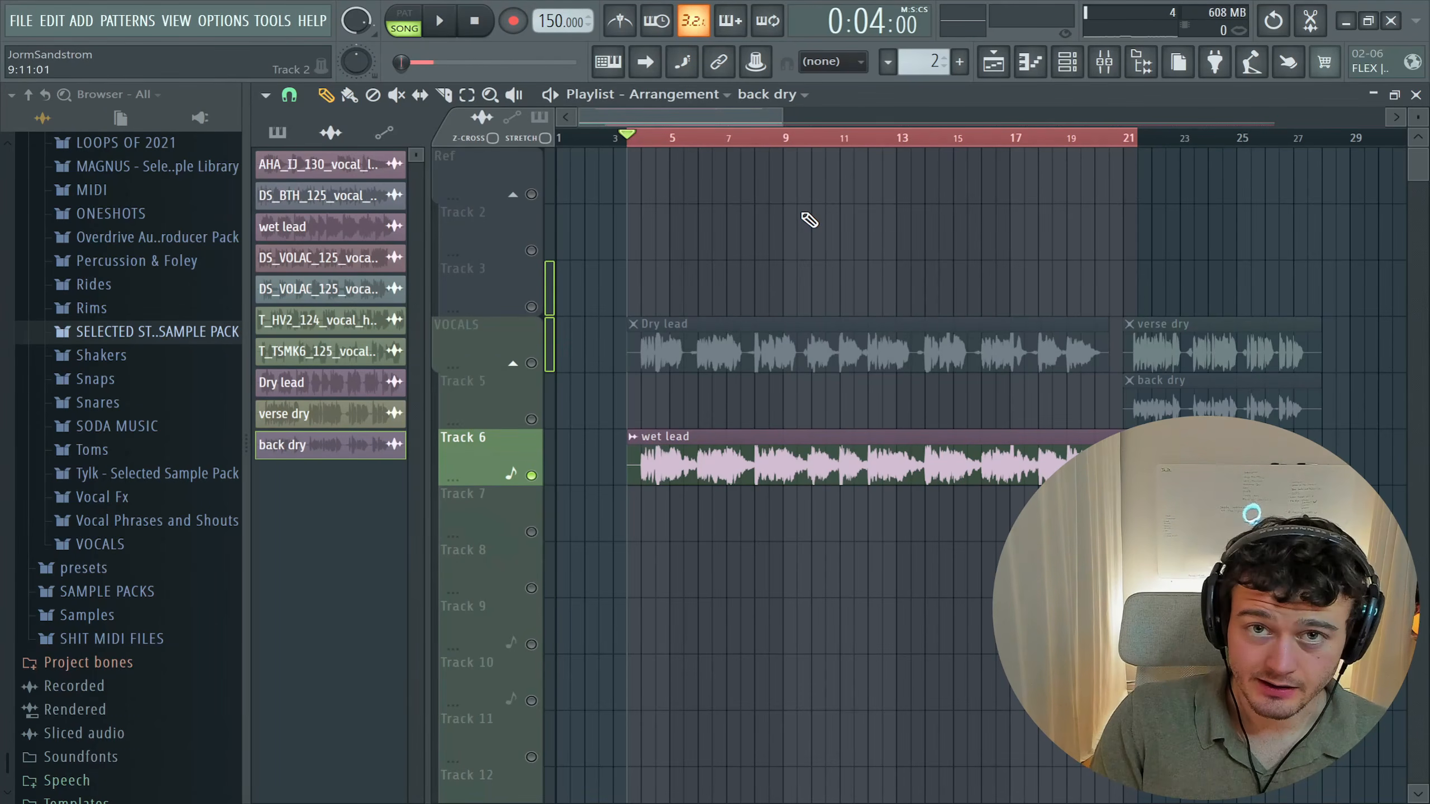
key("space")
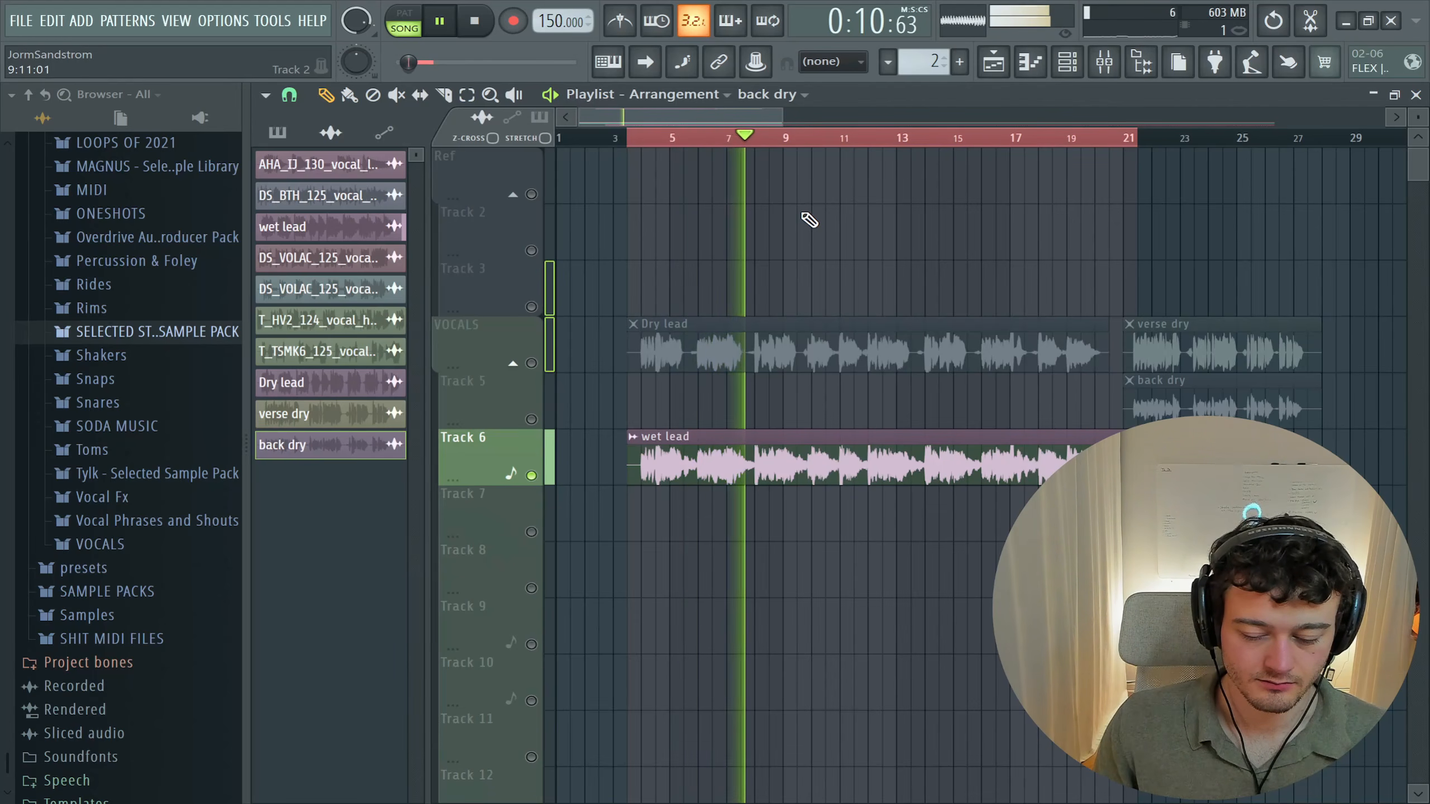
key("space")
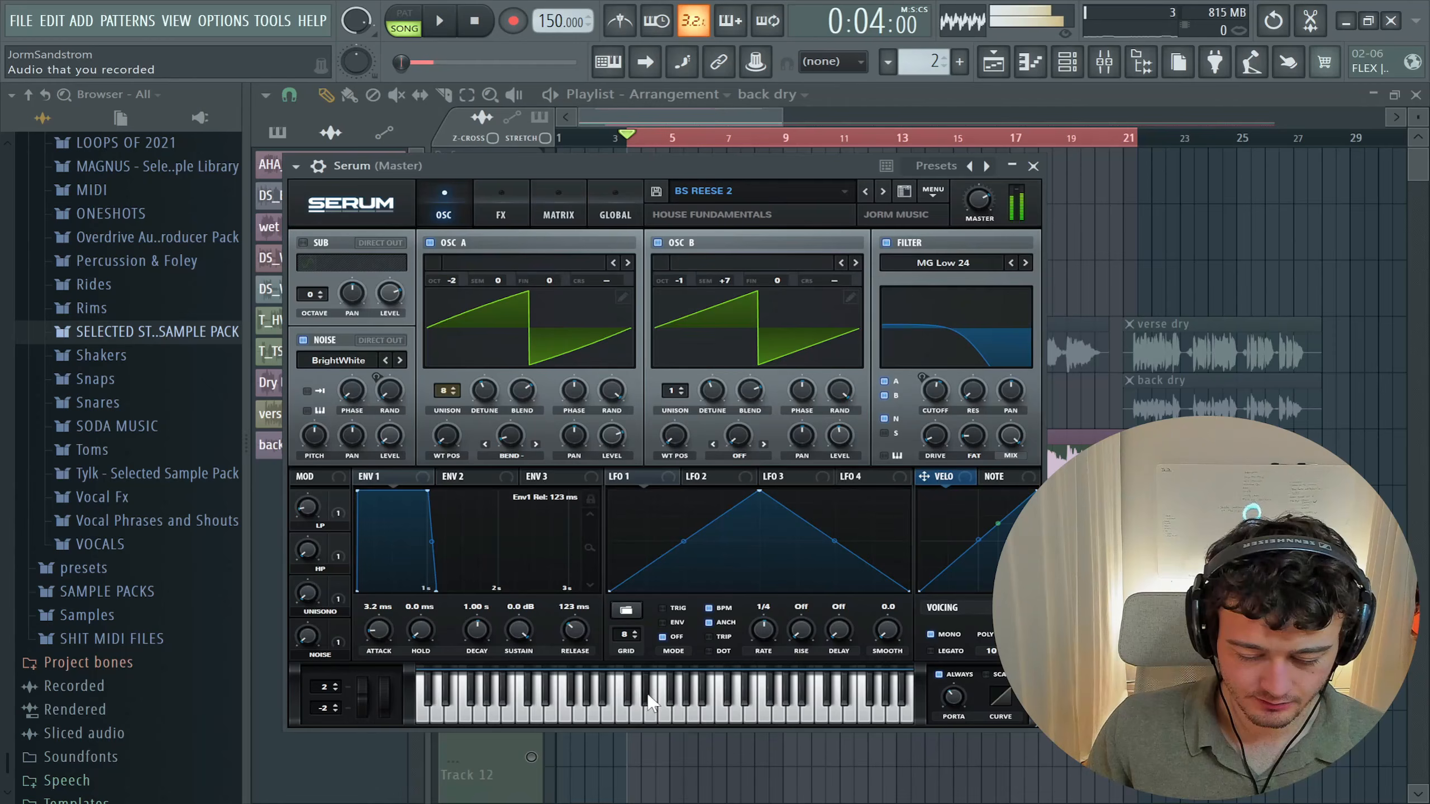
- Load the BS REESE 1 preset in Serum and place Pattern 2 with an A#4 note at bar 5 on Track 7
left_click(865, 191)
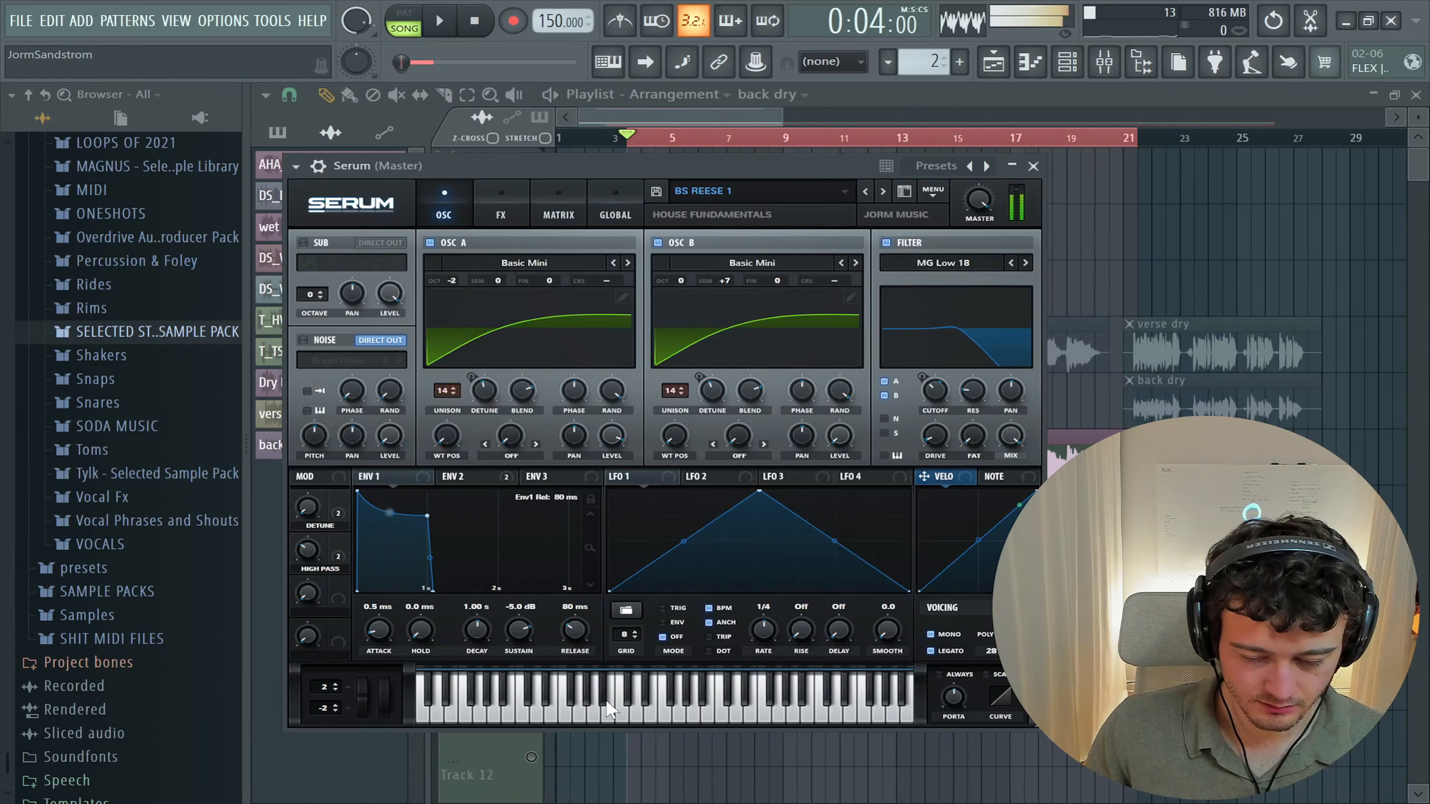
key("F7")
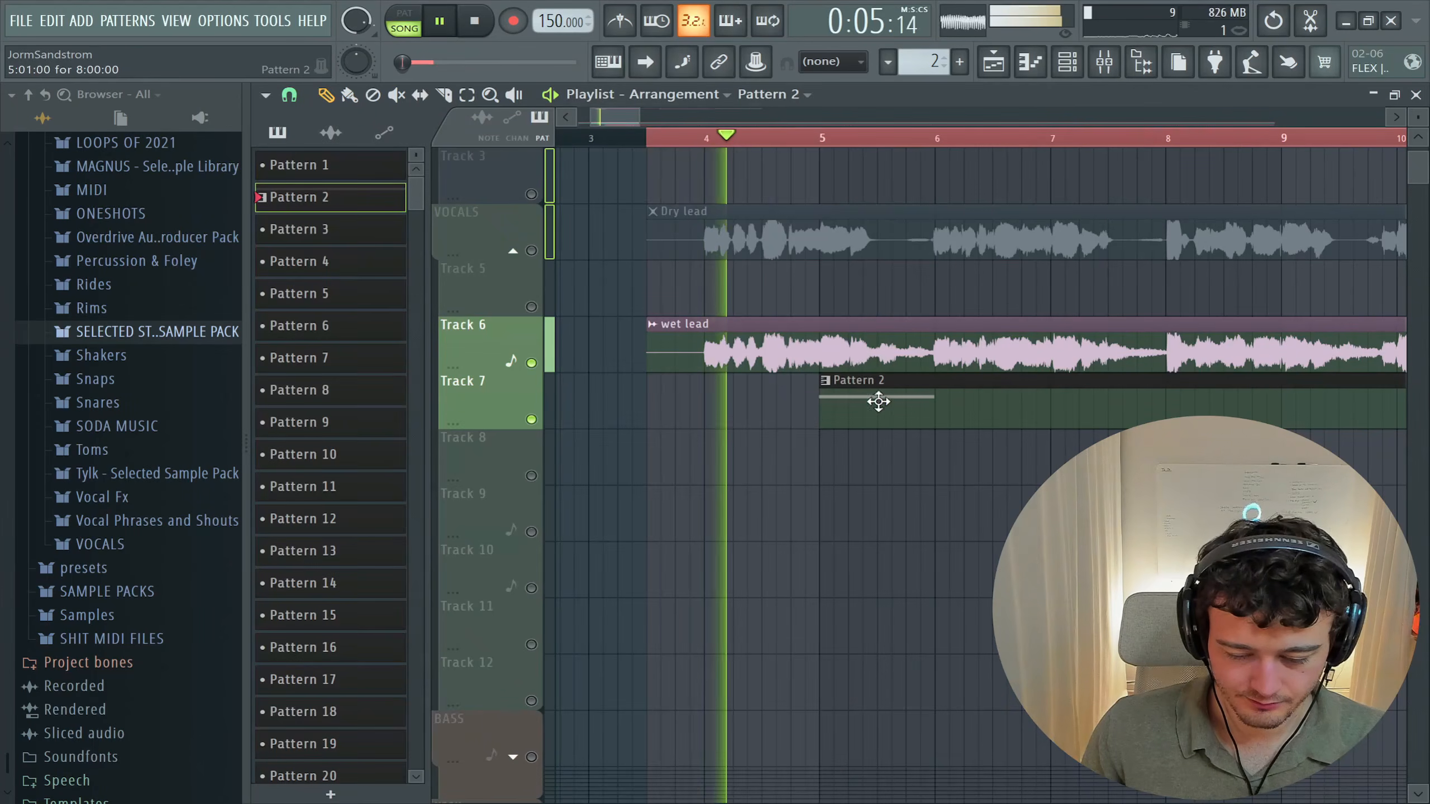
key("F7")
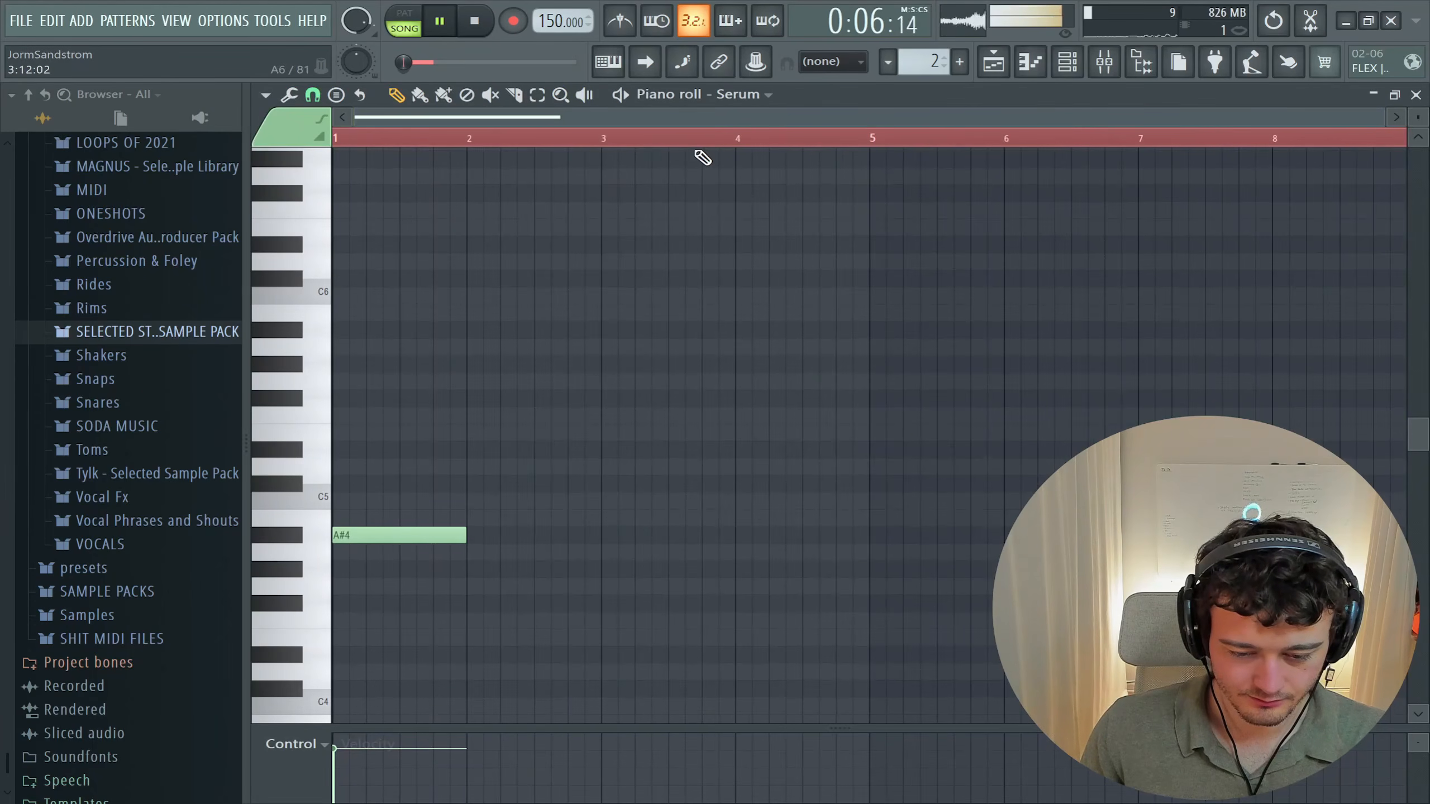
- Add one-bar bass notes G#4, F#4, G#4 and A#4 in bars 2 to 5 of Pattern 2
scroll(568, 466, "down", 2)
left_click(568, 466)
scroll(782, 406, "down", 2)
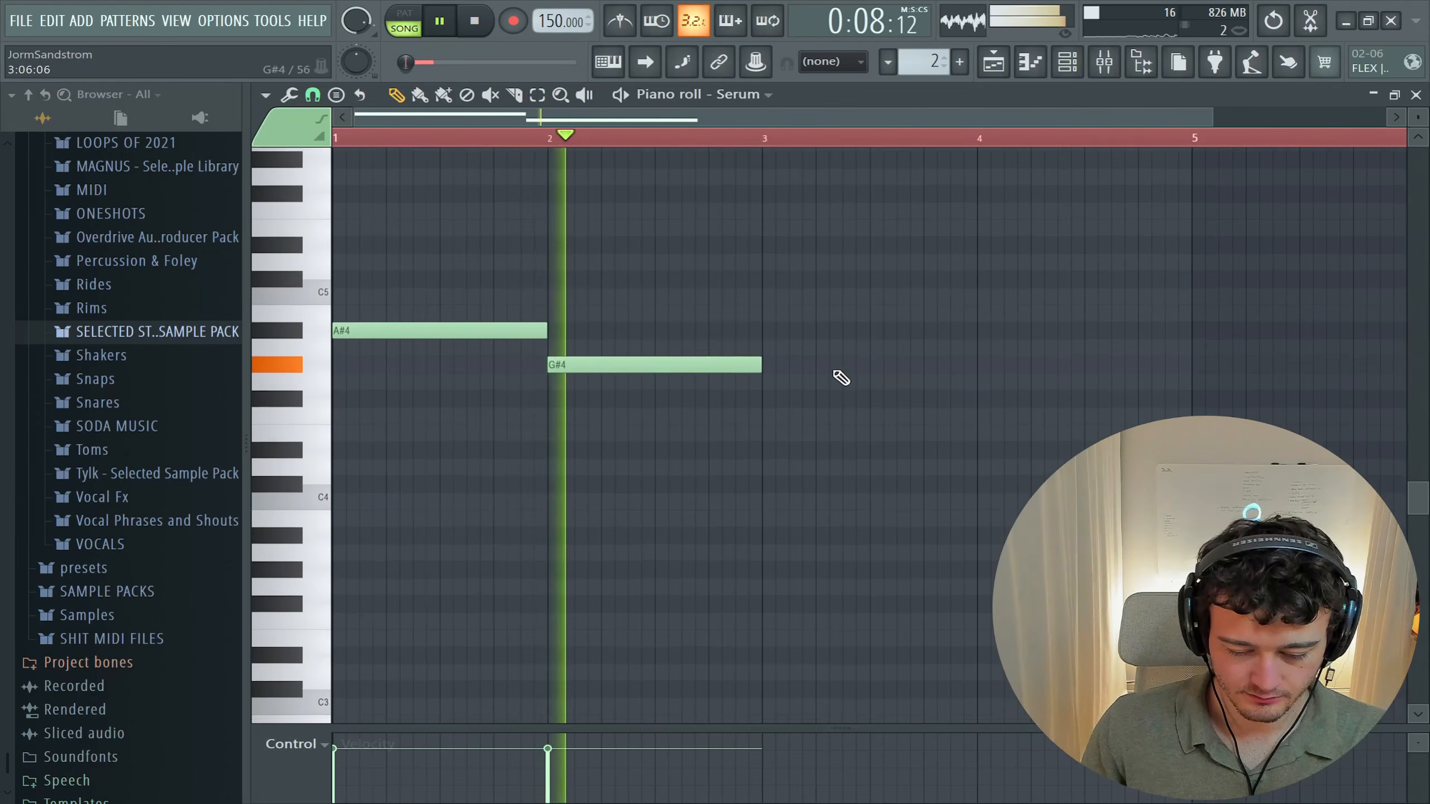
left_click(799, 399)
scroll(807, 138, "down", 2)
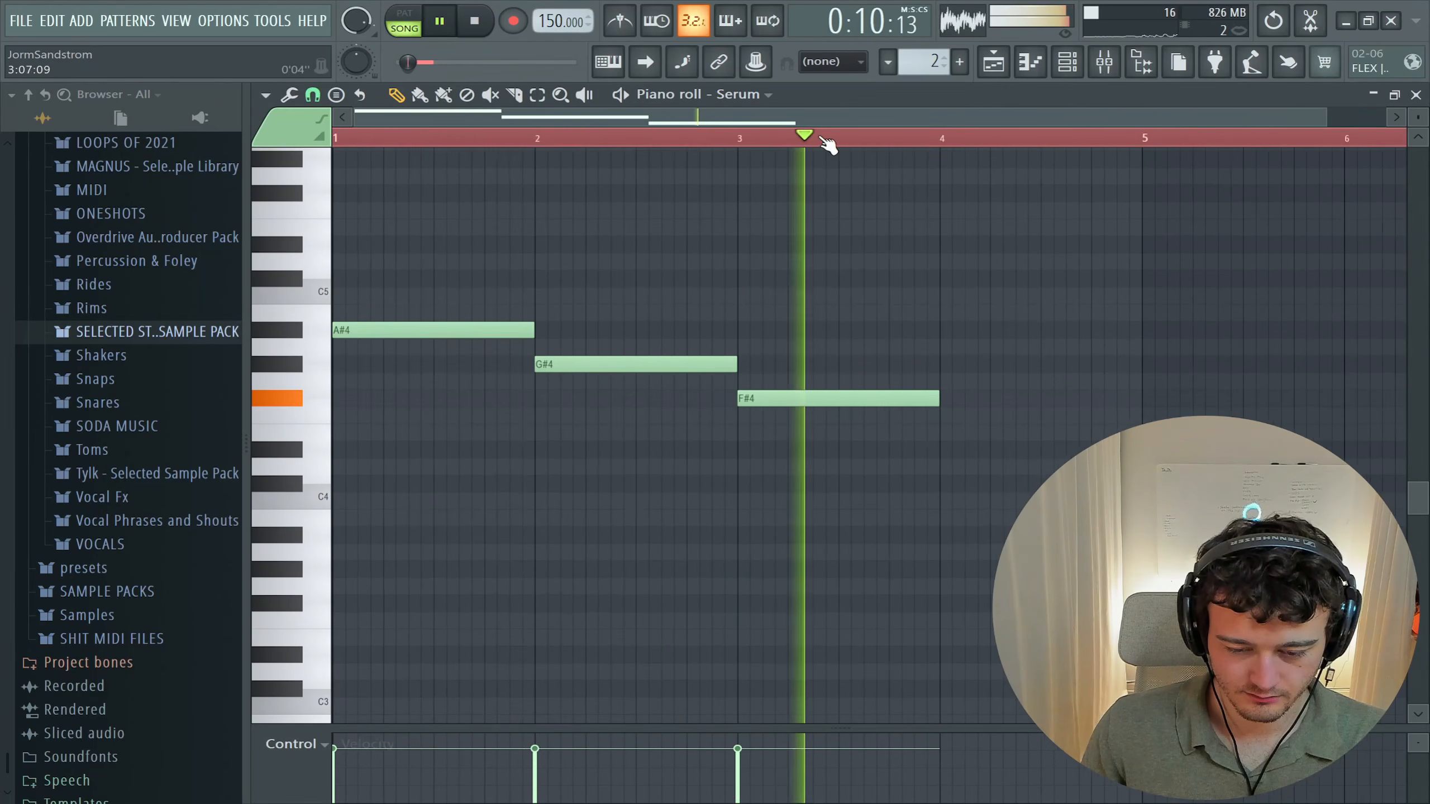
left_click(797, 364)
left_click(974, 331)
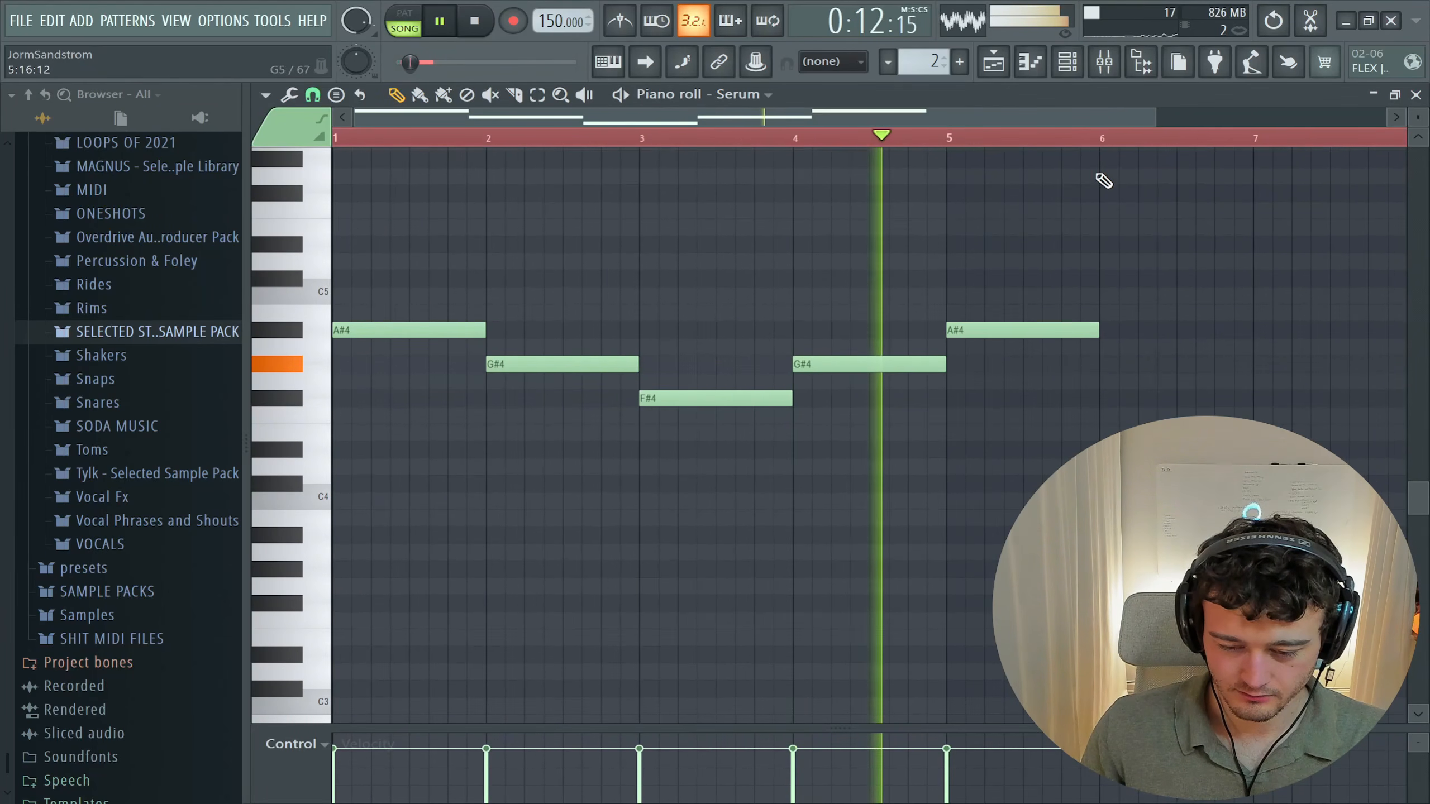
- Add one-bar notes G#4, F#4 and G#4 in bars 6 to 8 of Pattern 2, and stop playback
scroll(1099, 141, "down", 1)
left_click(937, 364)
left_click(1056, 398)
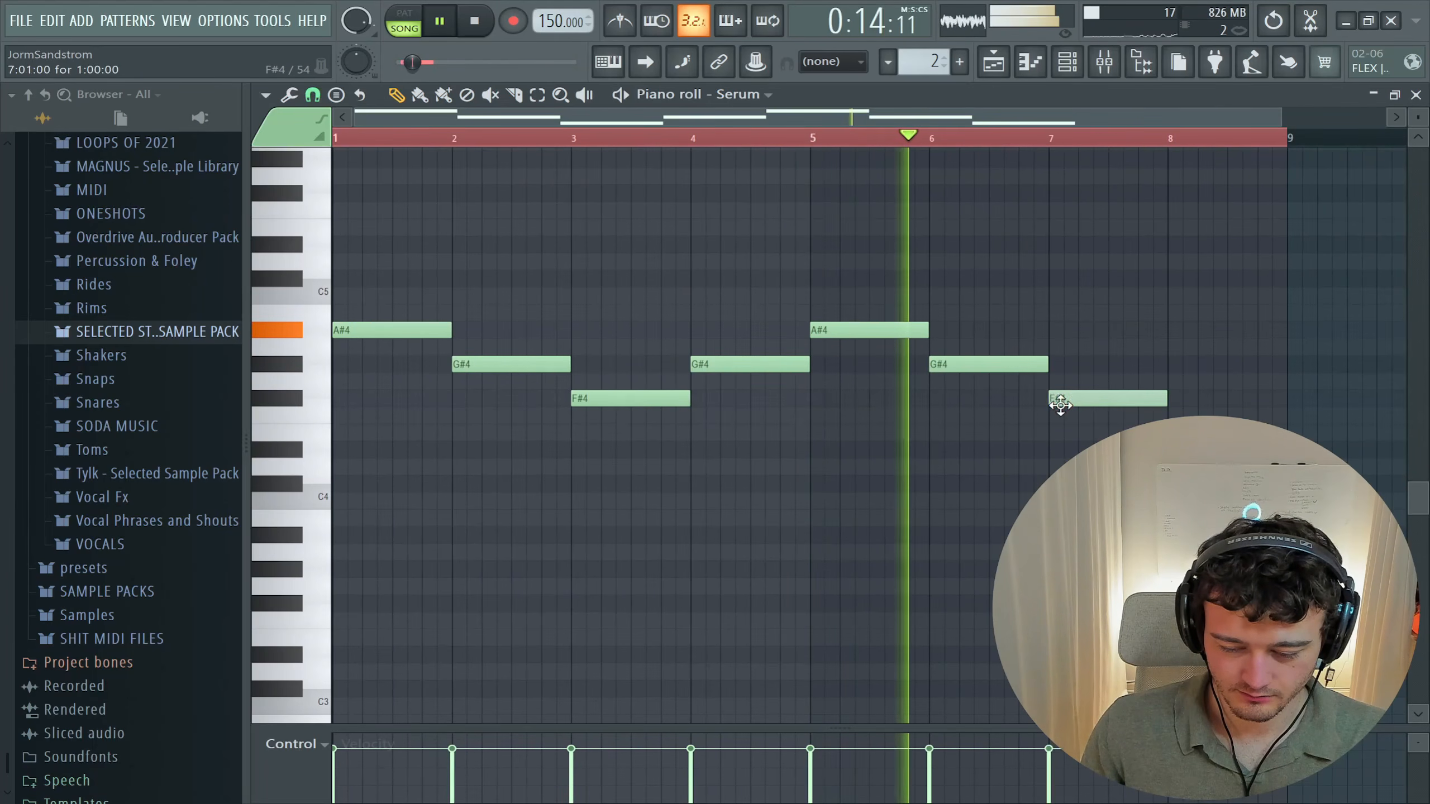
left_click(1187, 369)
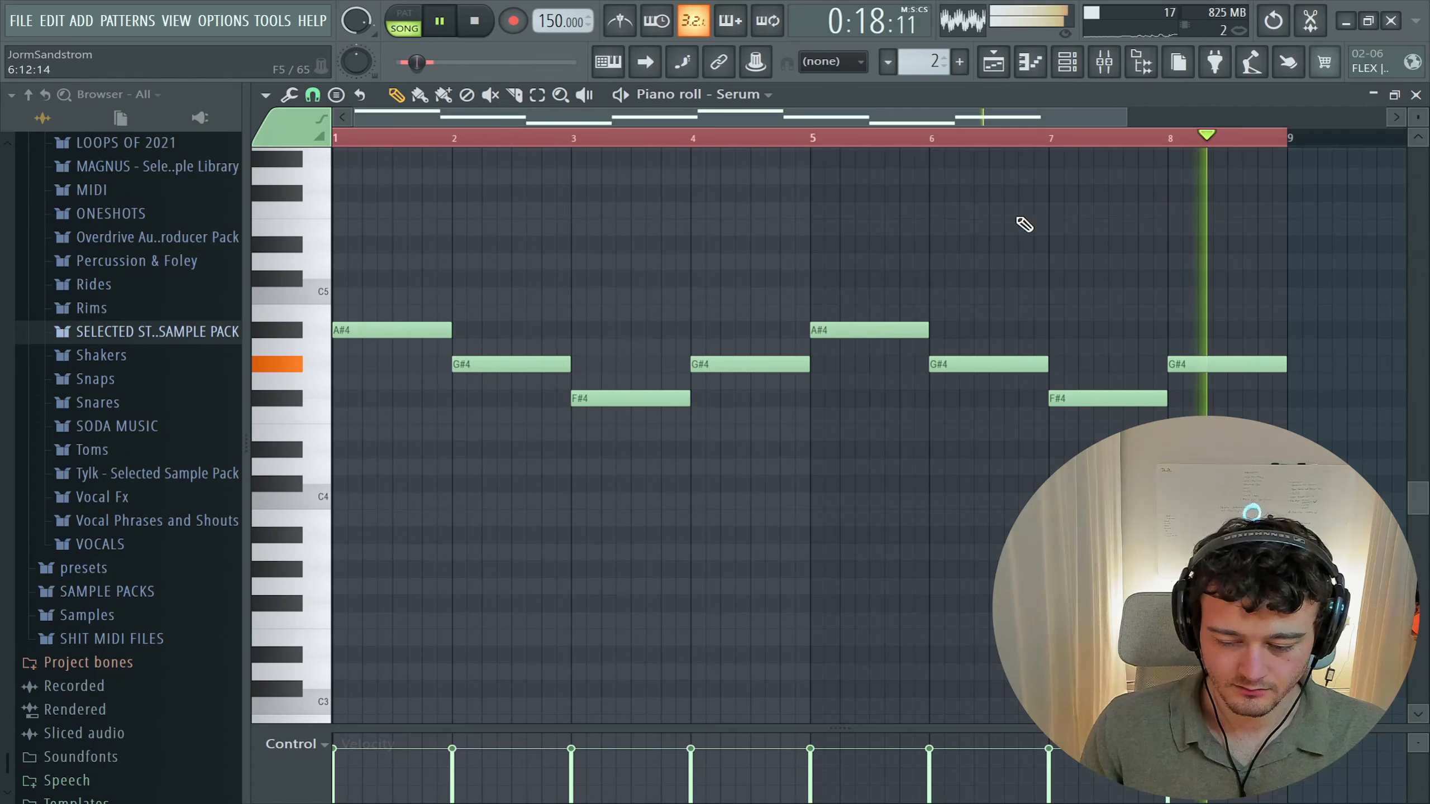
key("space")
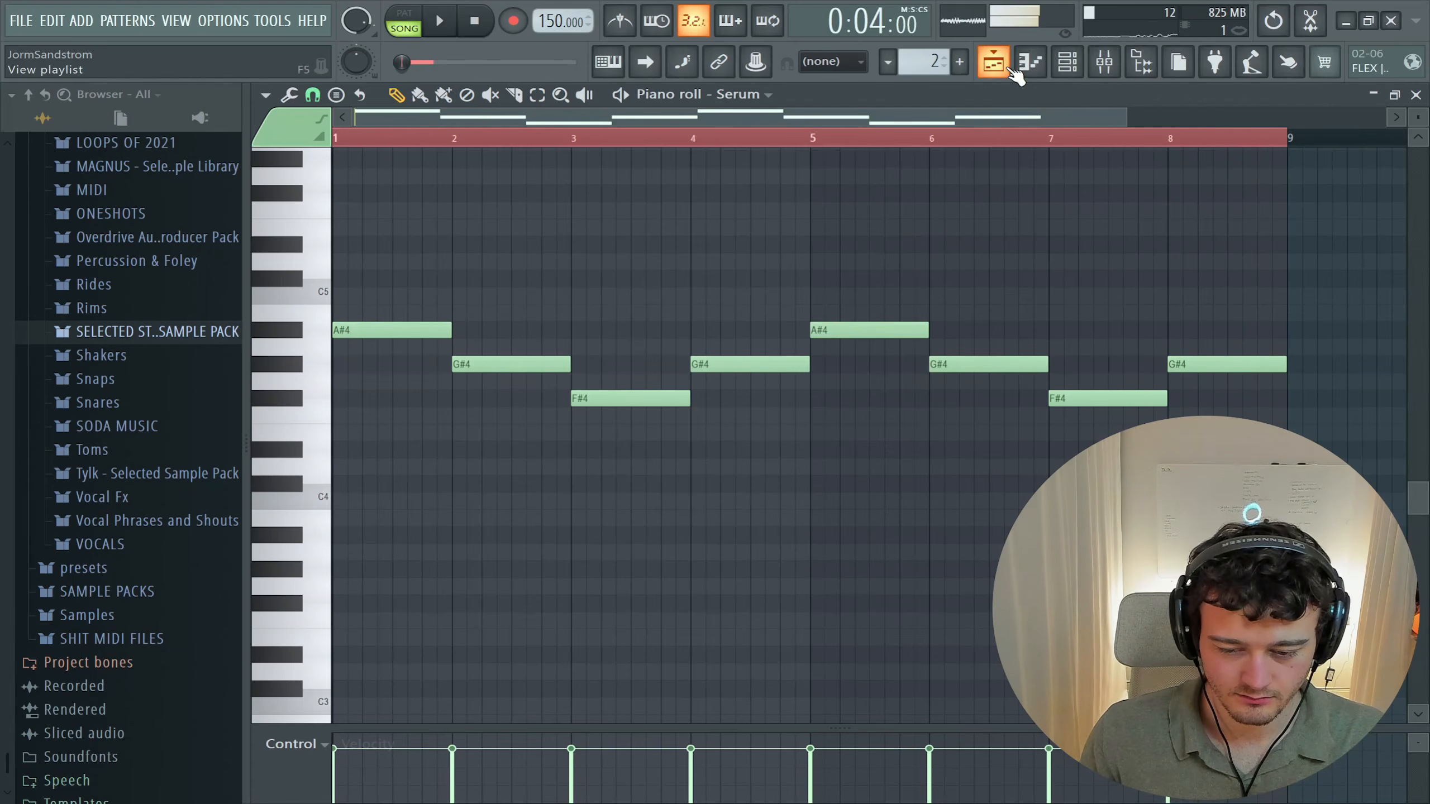
- Replace the G#4 note in bar 2 of Pattern 2 with a one-bar C#5 and play back the bassline
right_click(510, 363)
mouse_move(451, 330)
left_mouse_down()
mouse_move(506, 336)
mouse_move(453, 332)
left_mouse_up()
left_click(456, 278)
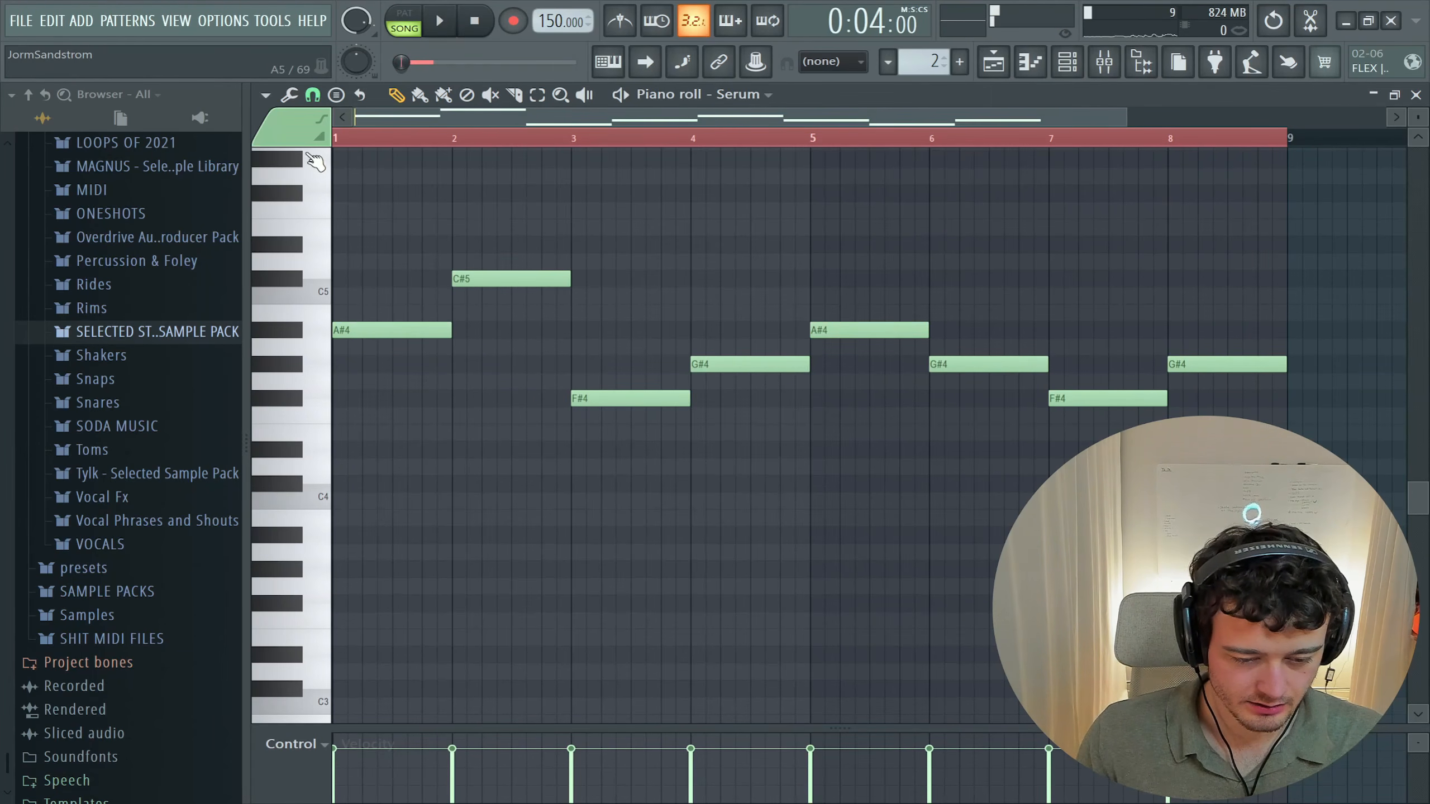
key("space")
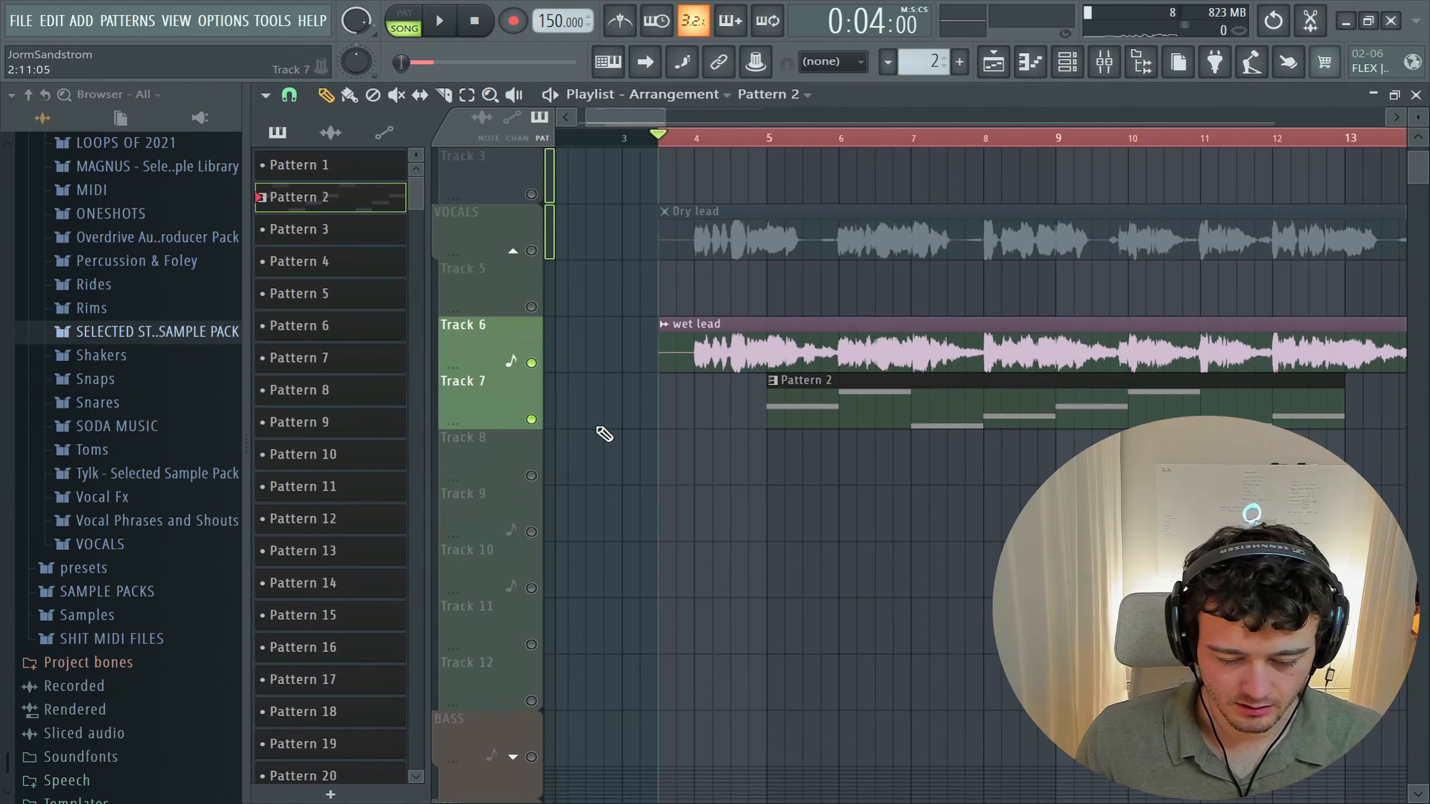
- Mute Track 7, enable Track 8 and place Pattern 3 on Track 8 at bar 5
left_click(534, 419)
left_click(533, 474)
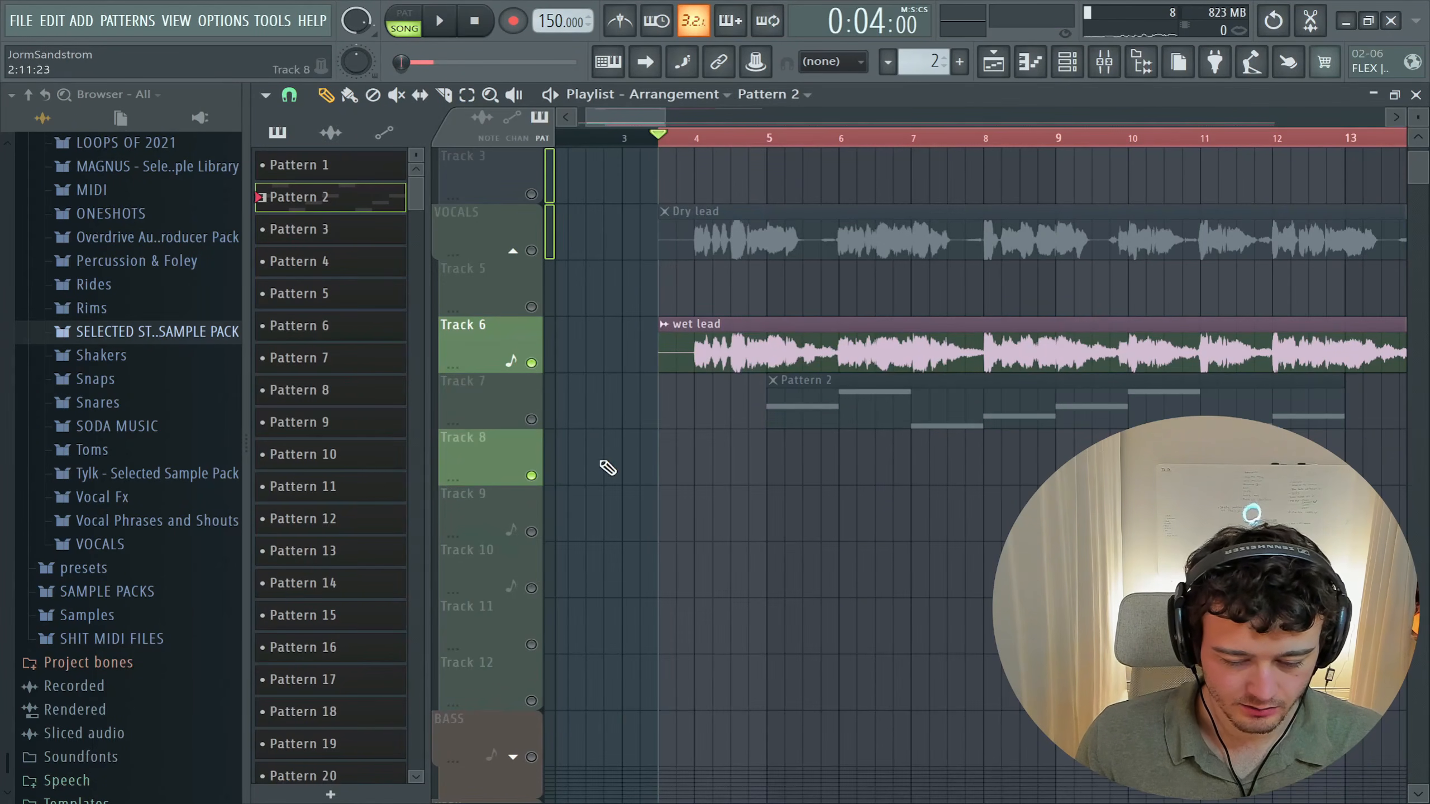
left_click(790, 437)
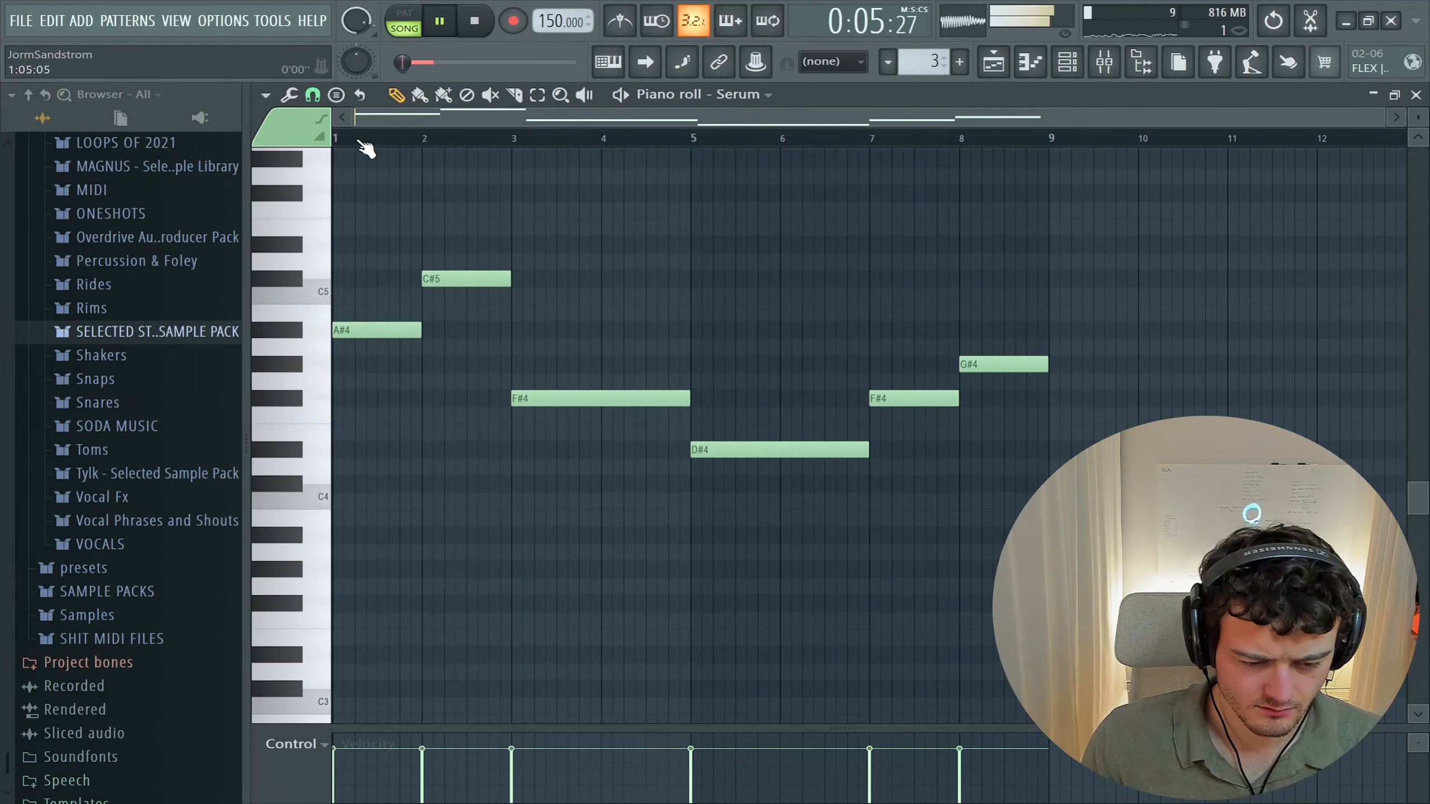
- Rework bars 2 to 4 of Pattern 3 into the one-bar notes F4, F#4 and G#4
right_click(454, 280)
left_click(432, 415)
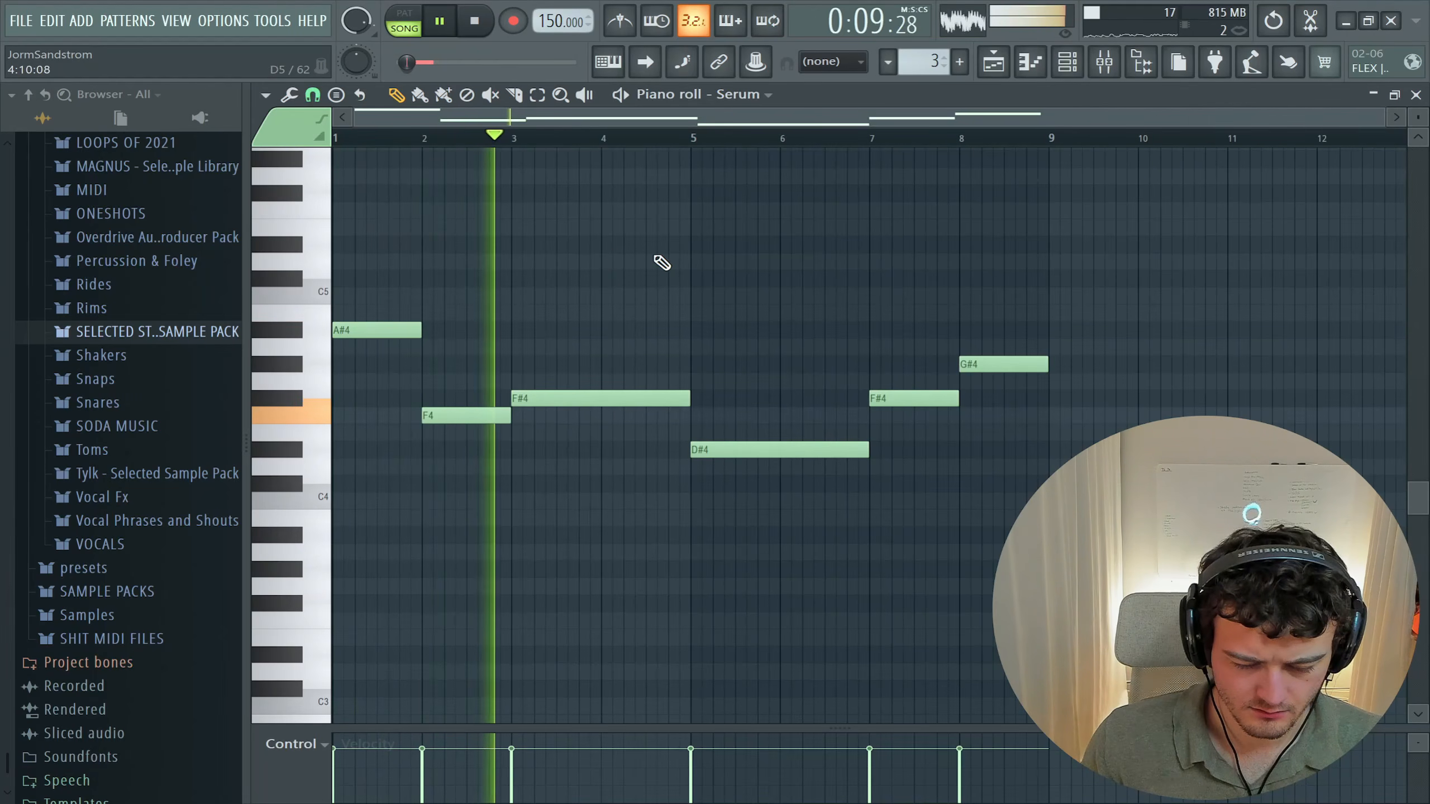
left_click_drag(692, 391, 603, 393)
left_click(614, 364)
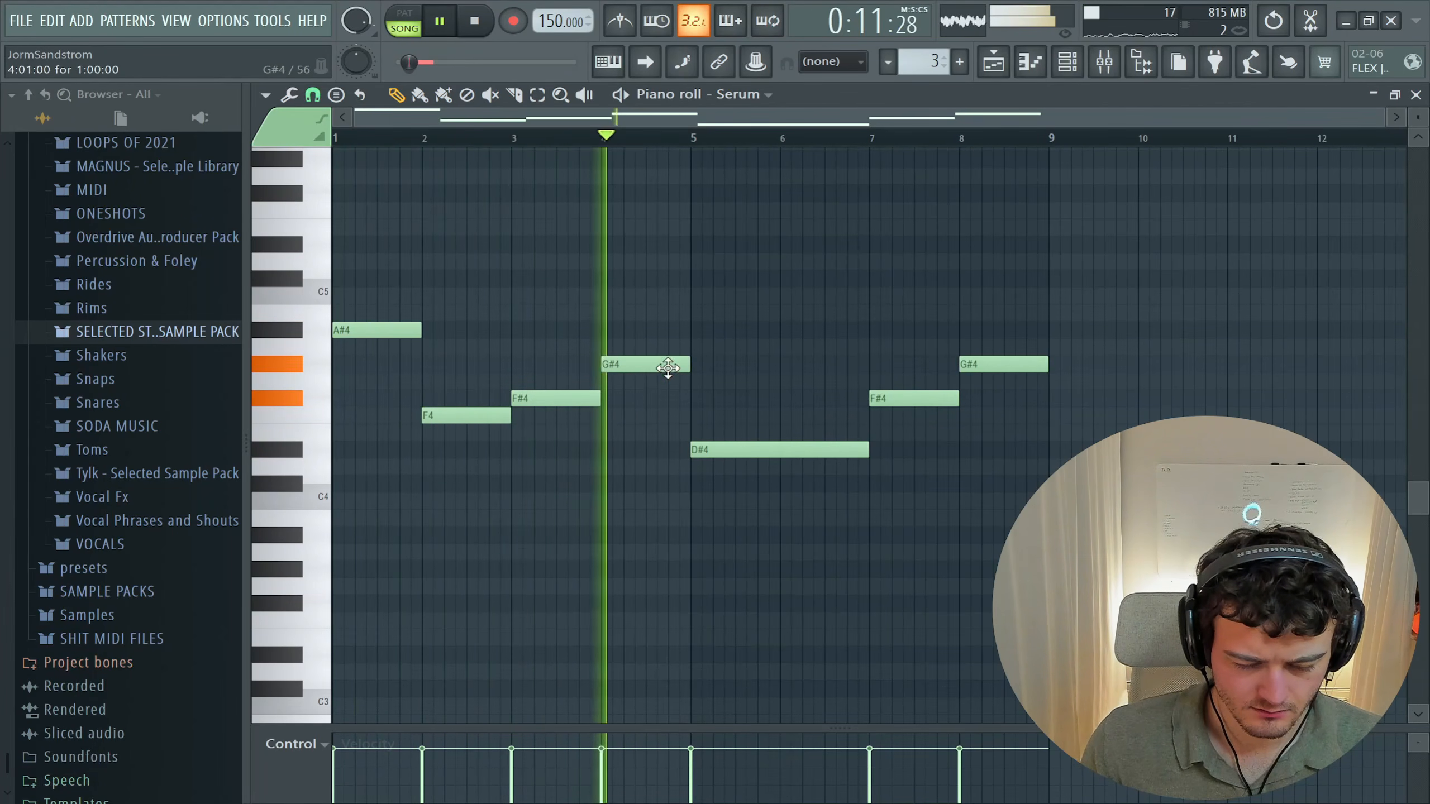
- Replace the long D#4 note starting at bar 5 of Pattern 3 with A#4 in bar 5 and F4 in bar 6
right_click(726, 449)
left_click(698, 331)
left_click(797, 415)
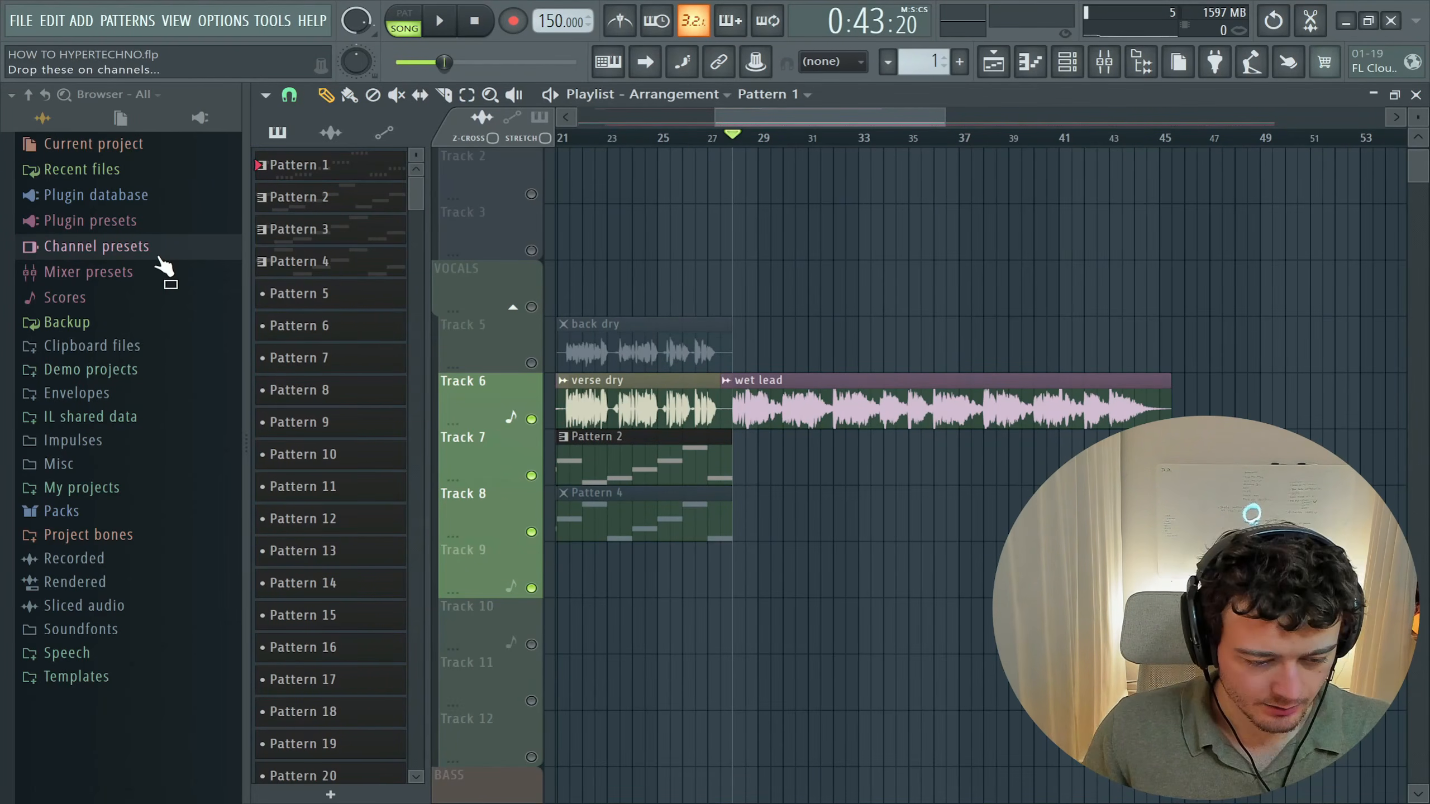
- Open the Kick folder of 2023 SOUNDBANK, inside ALLA NORMALA SAMPLES in the sample packs
left_click(110, 511)
left_click(124, 531)
scroll(167, 383, "down", 7)
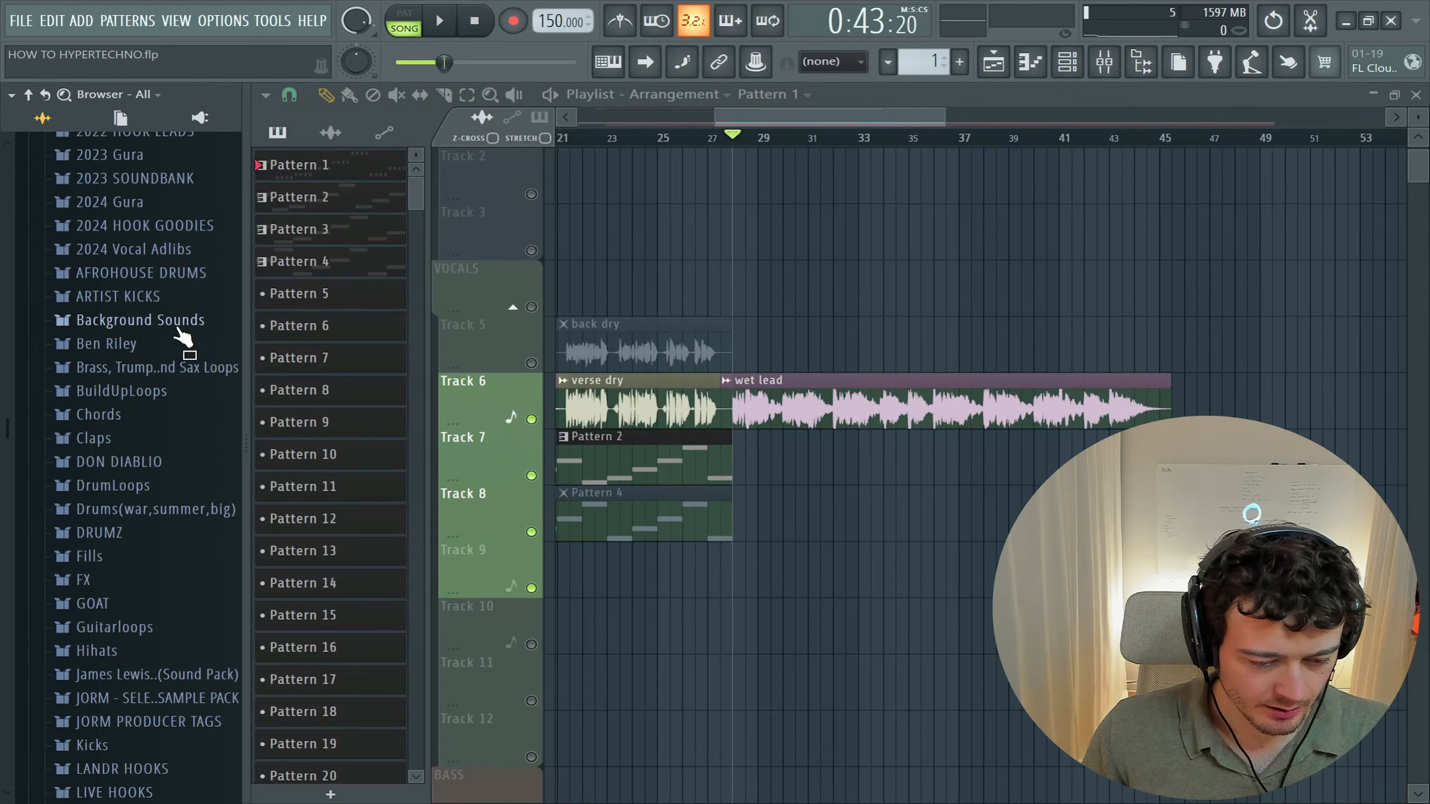
scroll(201, 313, "up", 4)
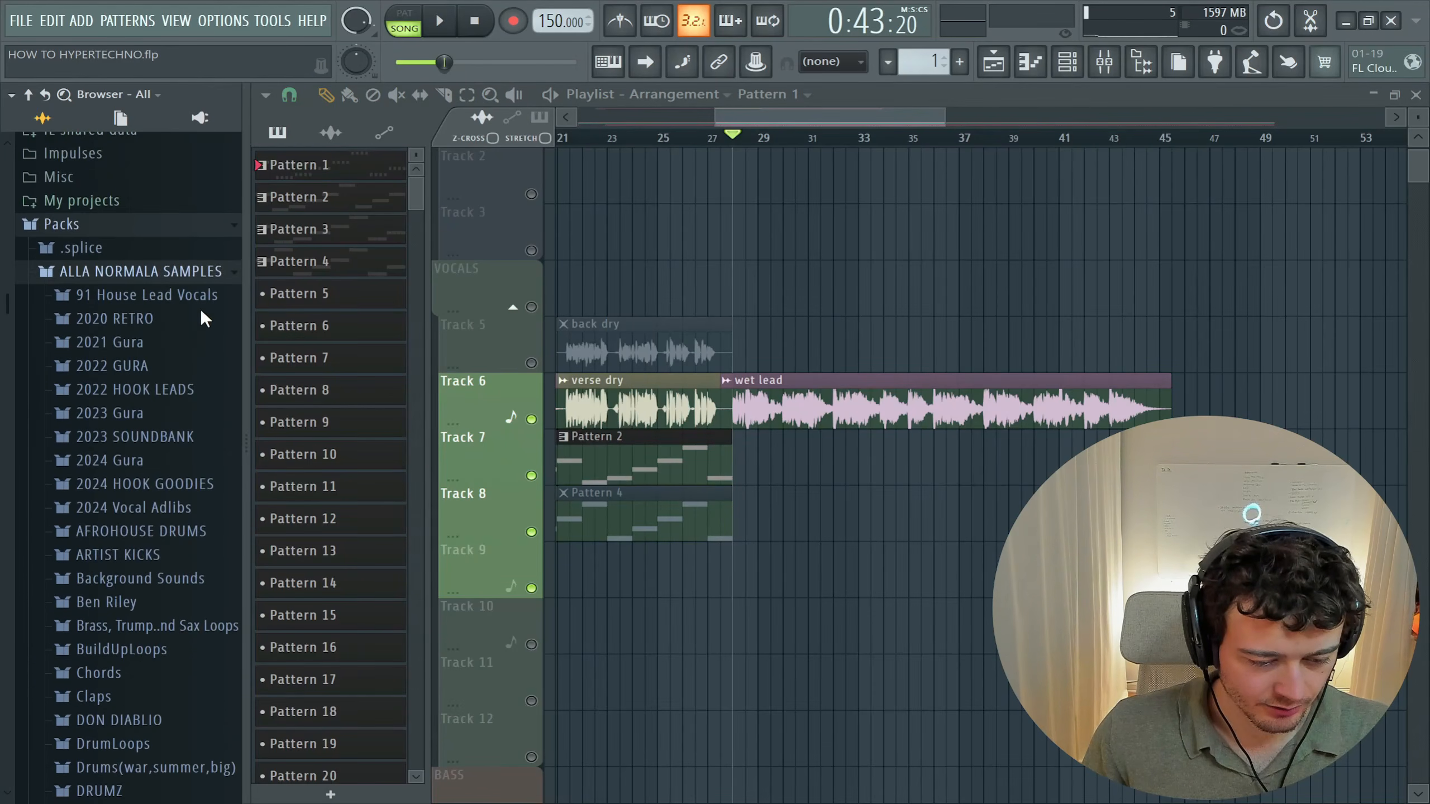
left_click(181, 445)
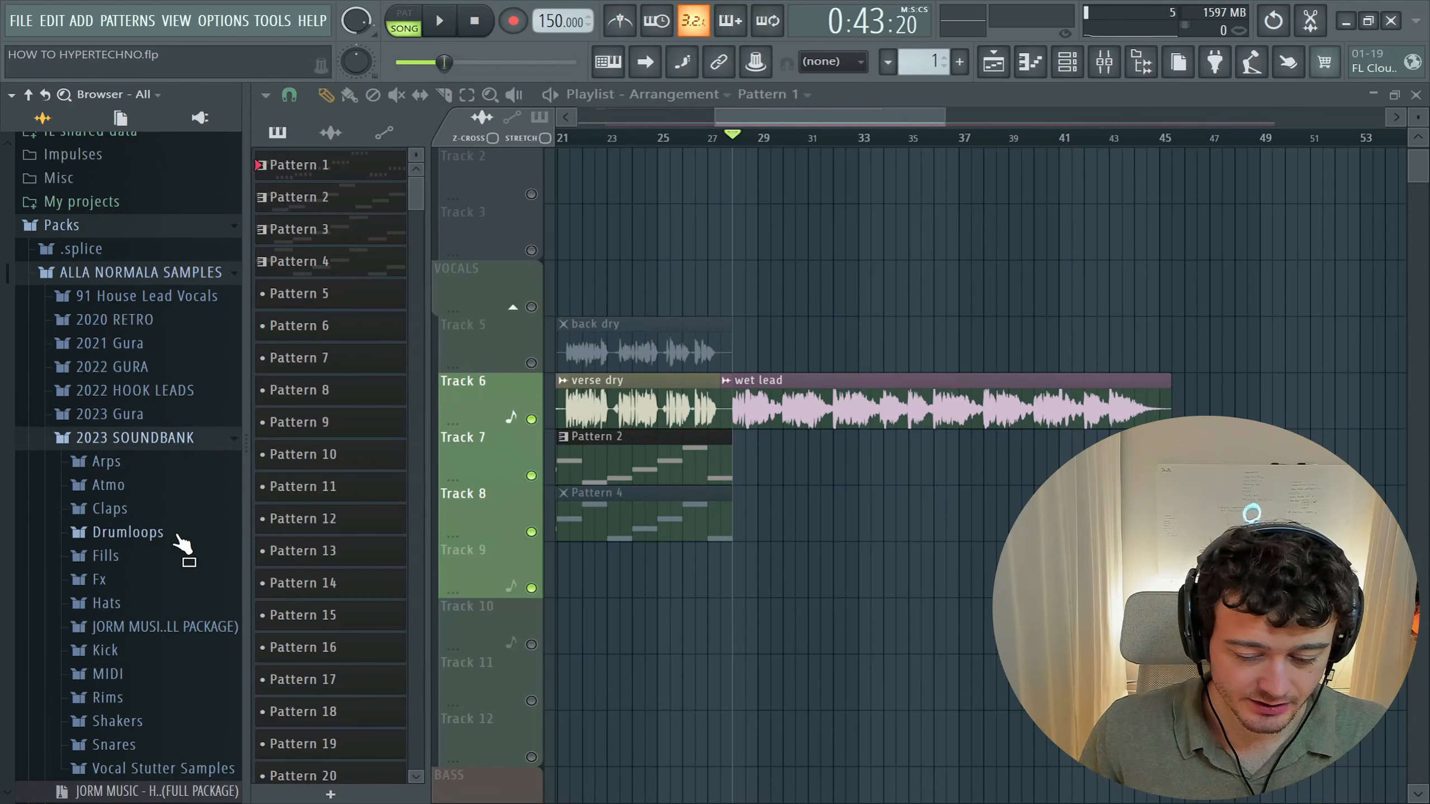
scroll(181, 545, "down", 3)
left_click(168, 549)
scroll(175, 507, "down", 3)
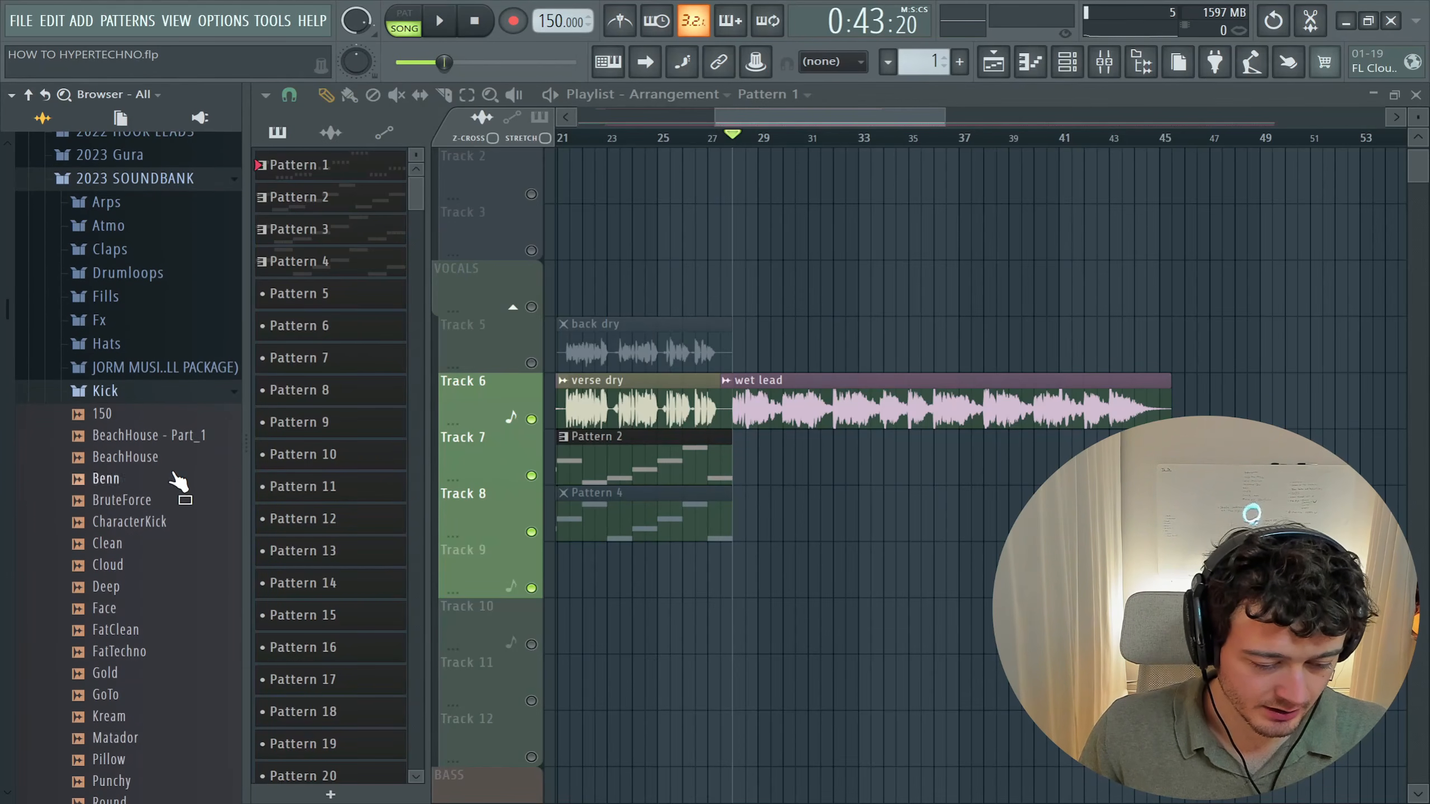
- Audition the 150 and BruteForce kick samples
left_click(147, 422)
left_click(147, 421)
left_click(148, 421)
left_click(147, 509)
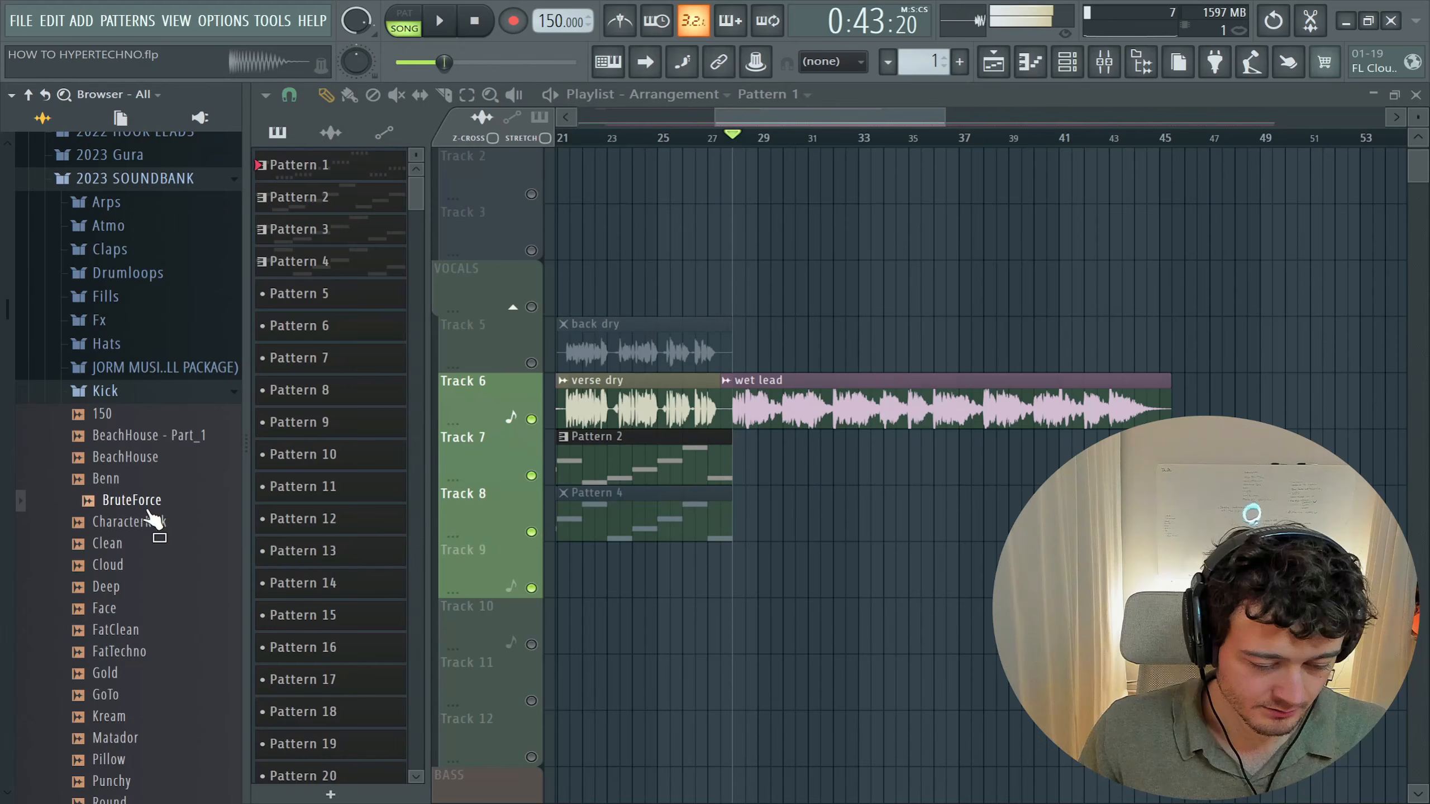
- Audition the Benn kick, place it on Track 9 at bar 29 and repeat it every beat to about bar 40
left_click(145, 484)
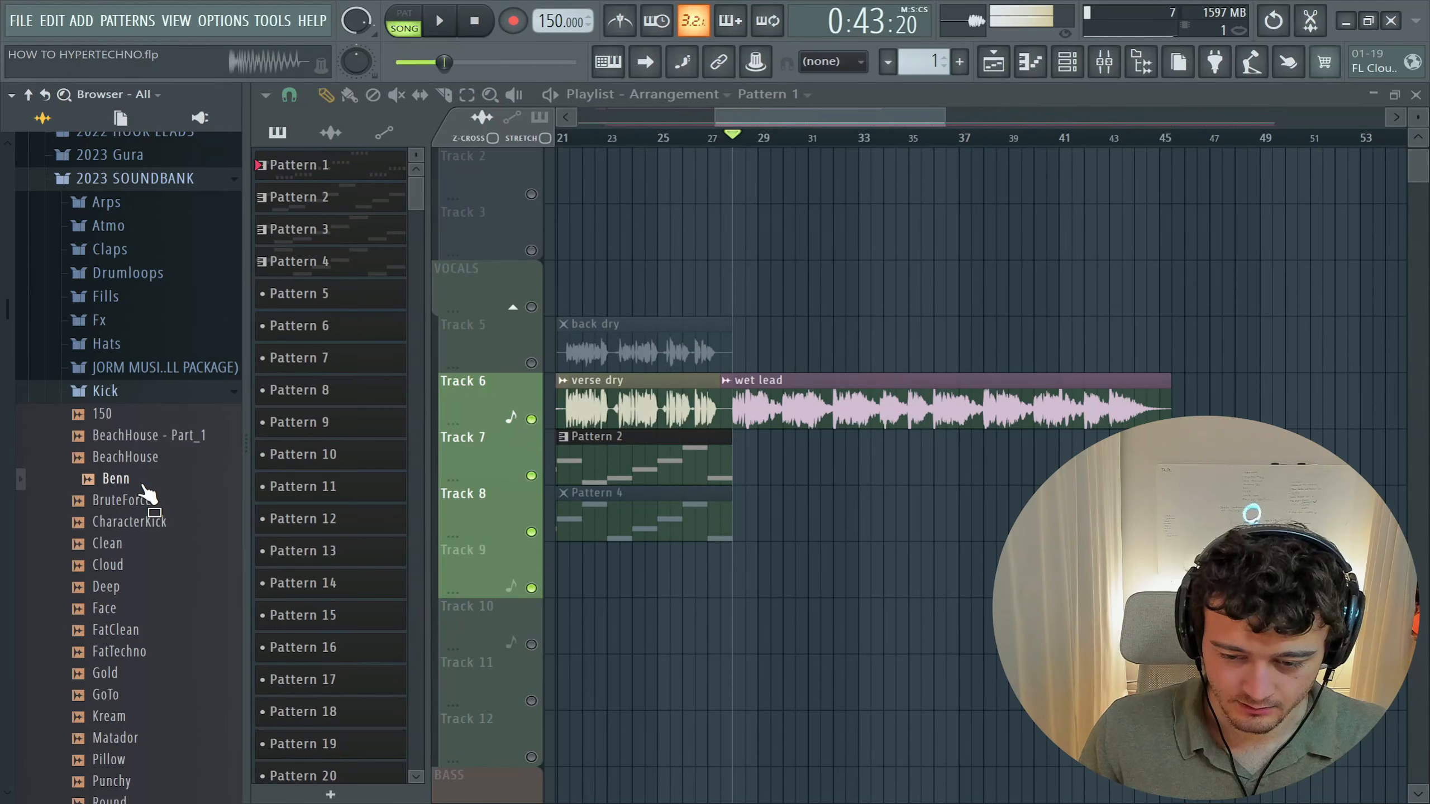
left_click_drag(139, 485, 807, 597)
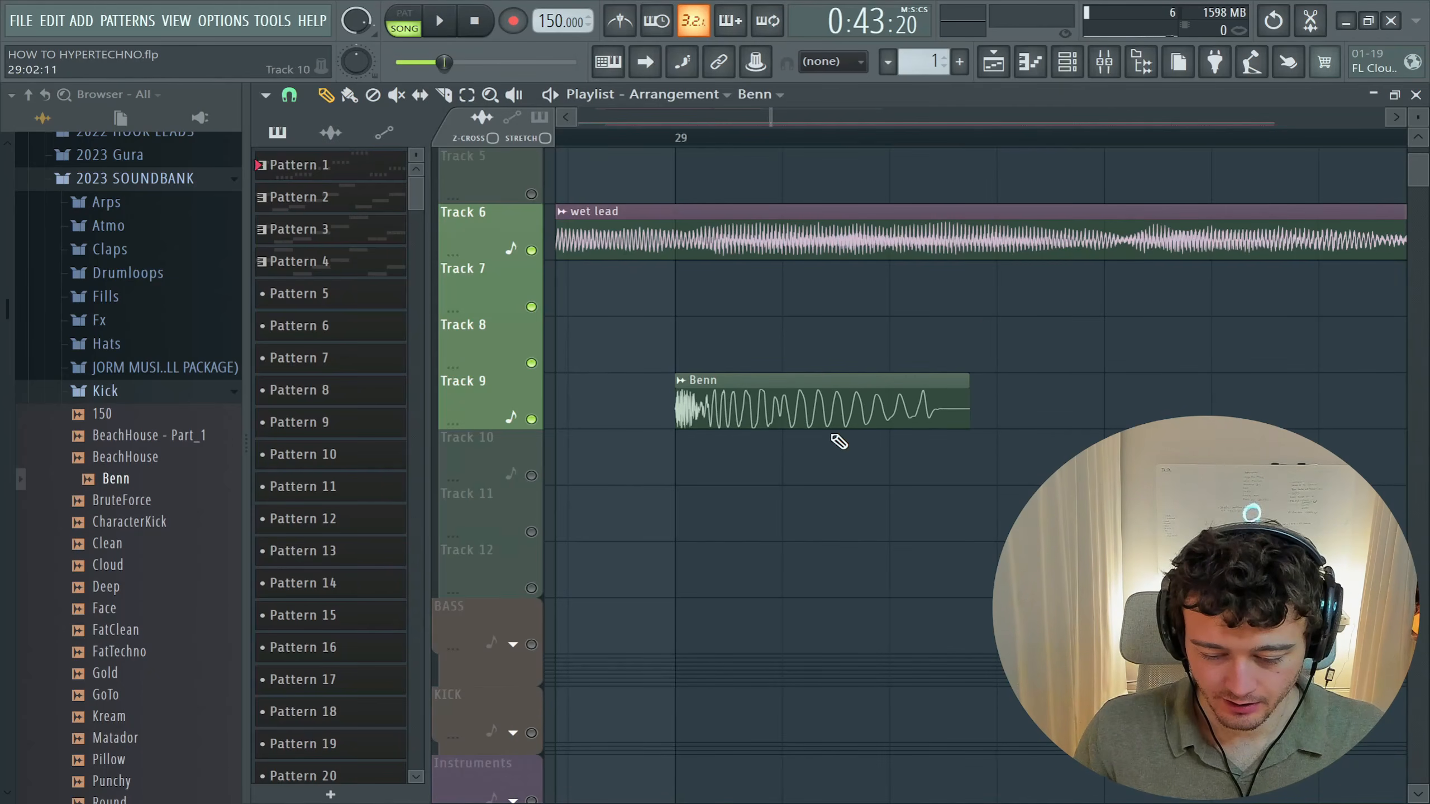
scroll(857, 329, "down", 3)
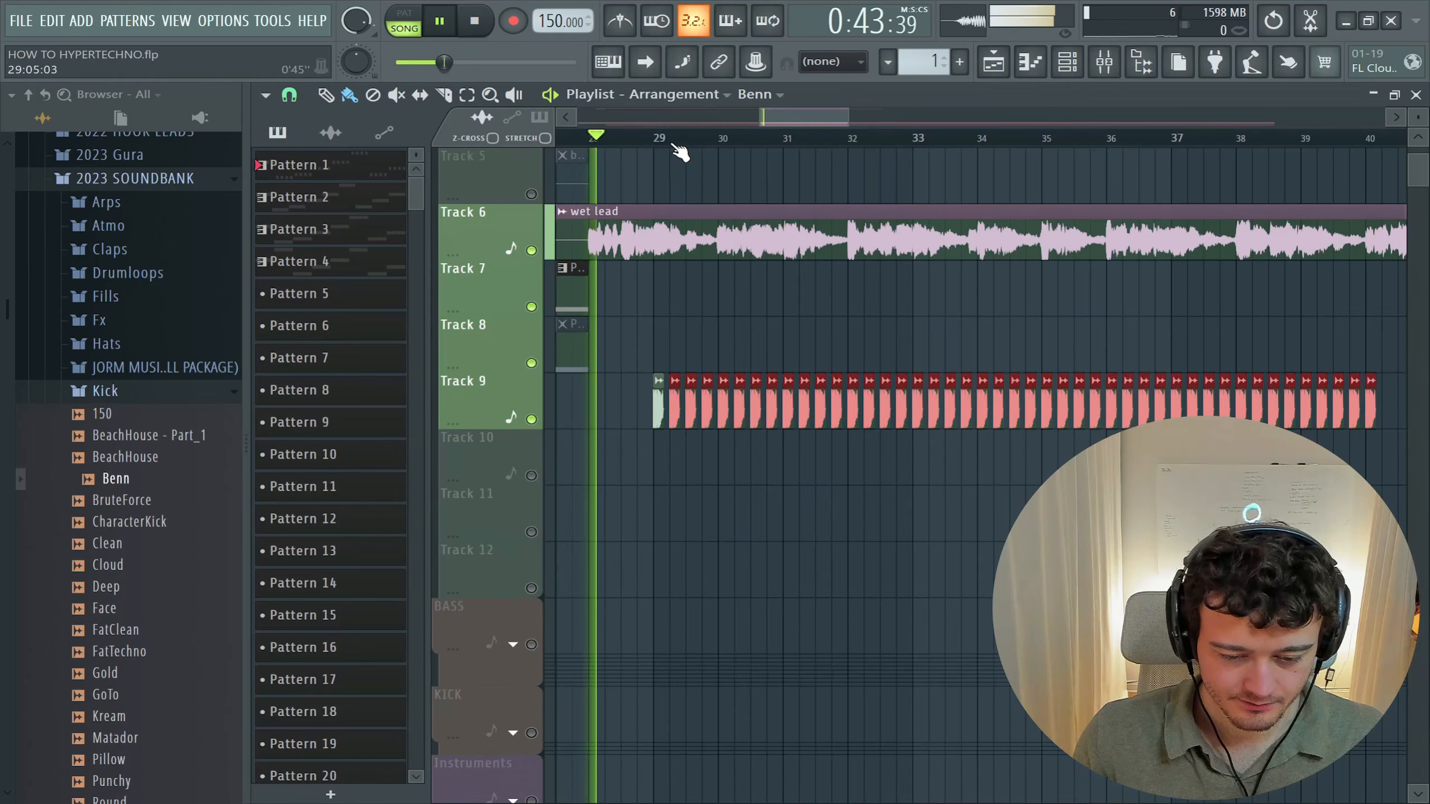
- Play the kick section with the wet lead and set the Benn clip's declicking mode to Generic (bleeding)
right_click(699, 178)
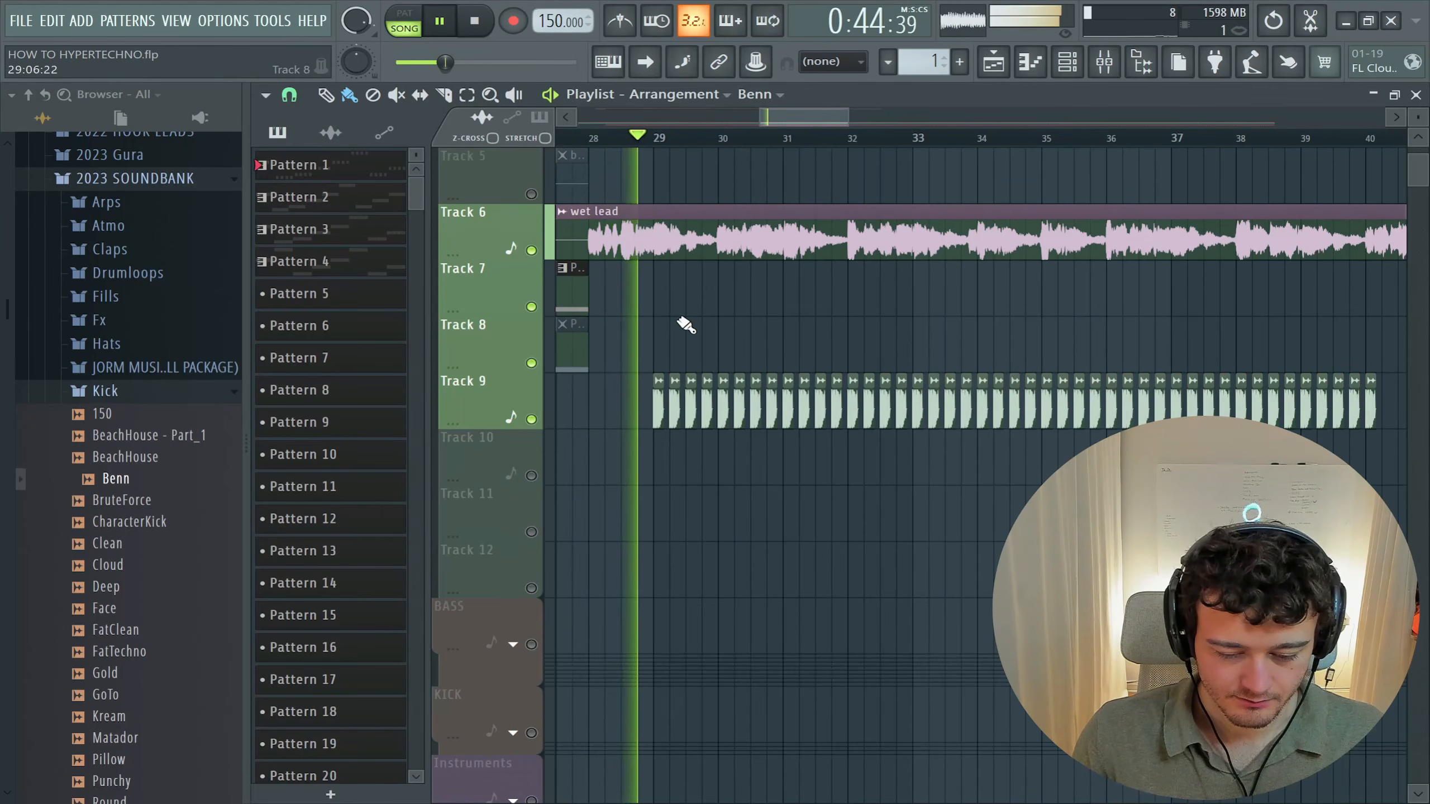
double_click(674, 397)
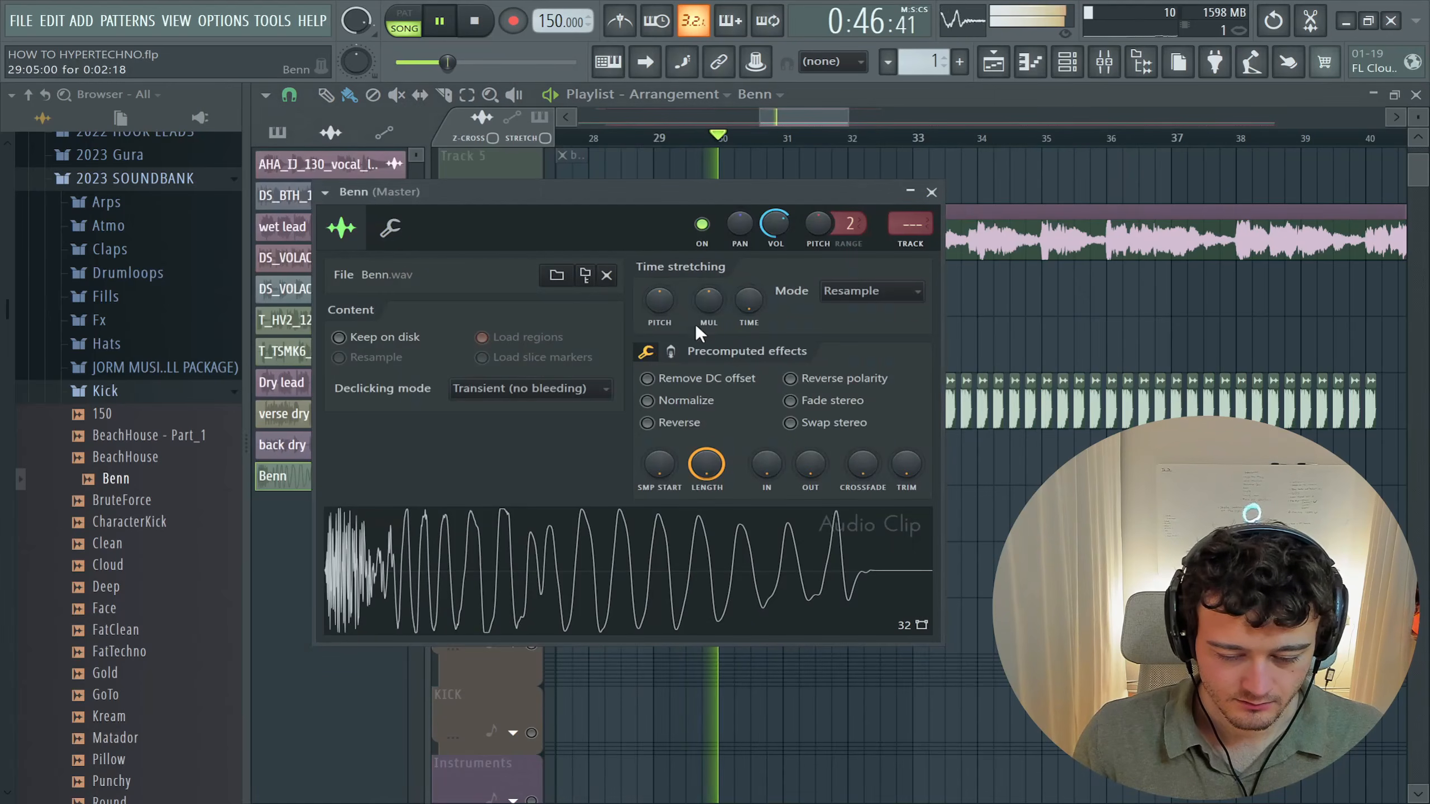
key("Escape")
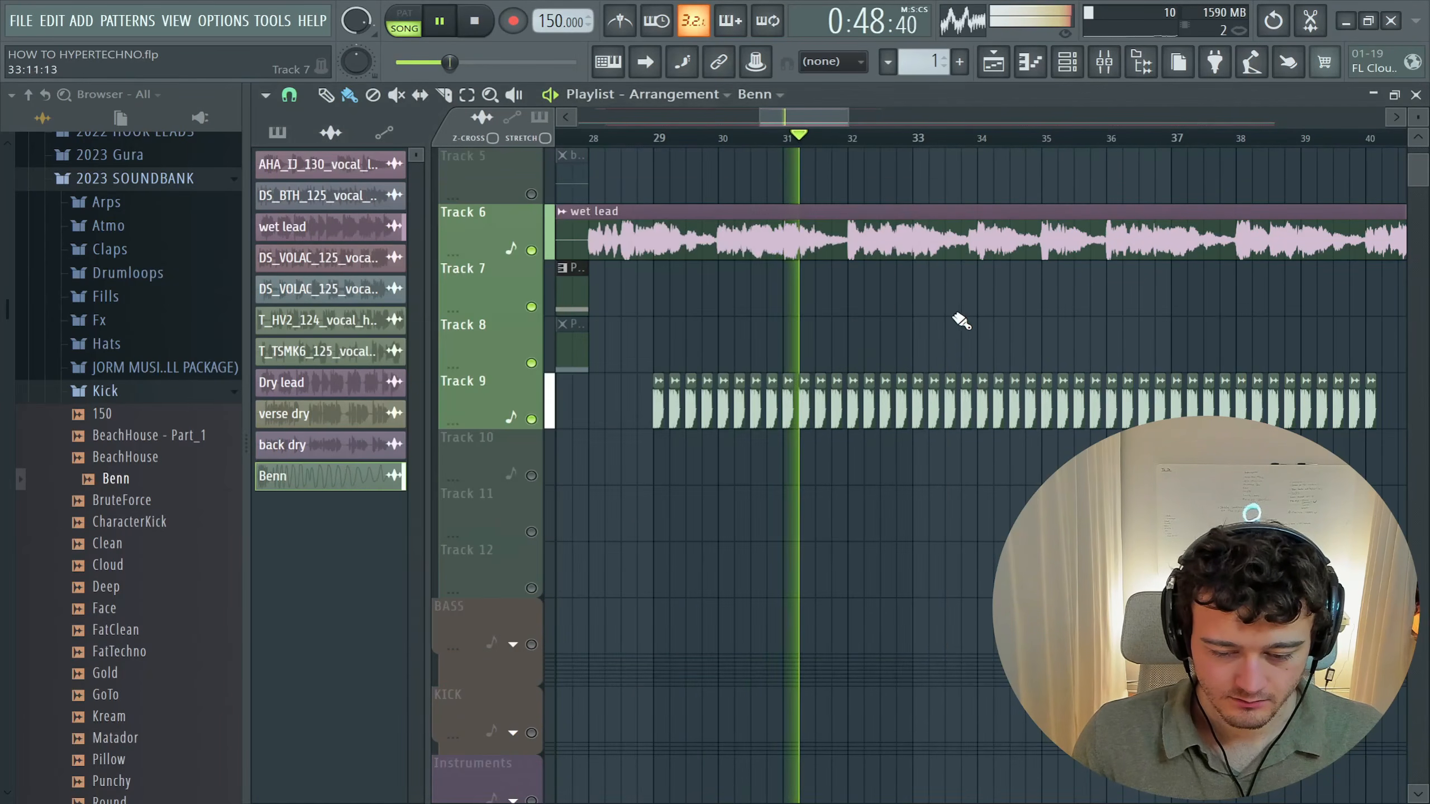
key("space")
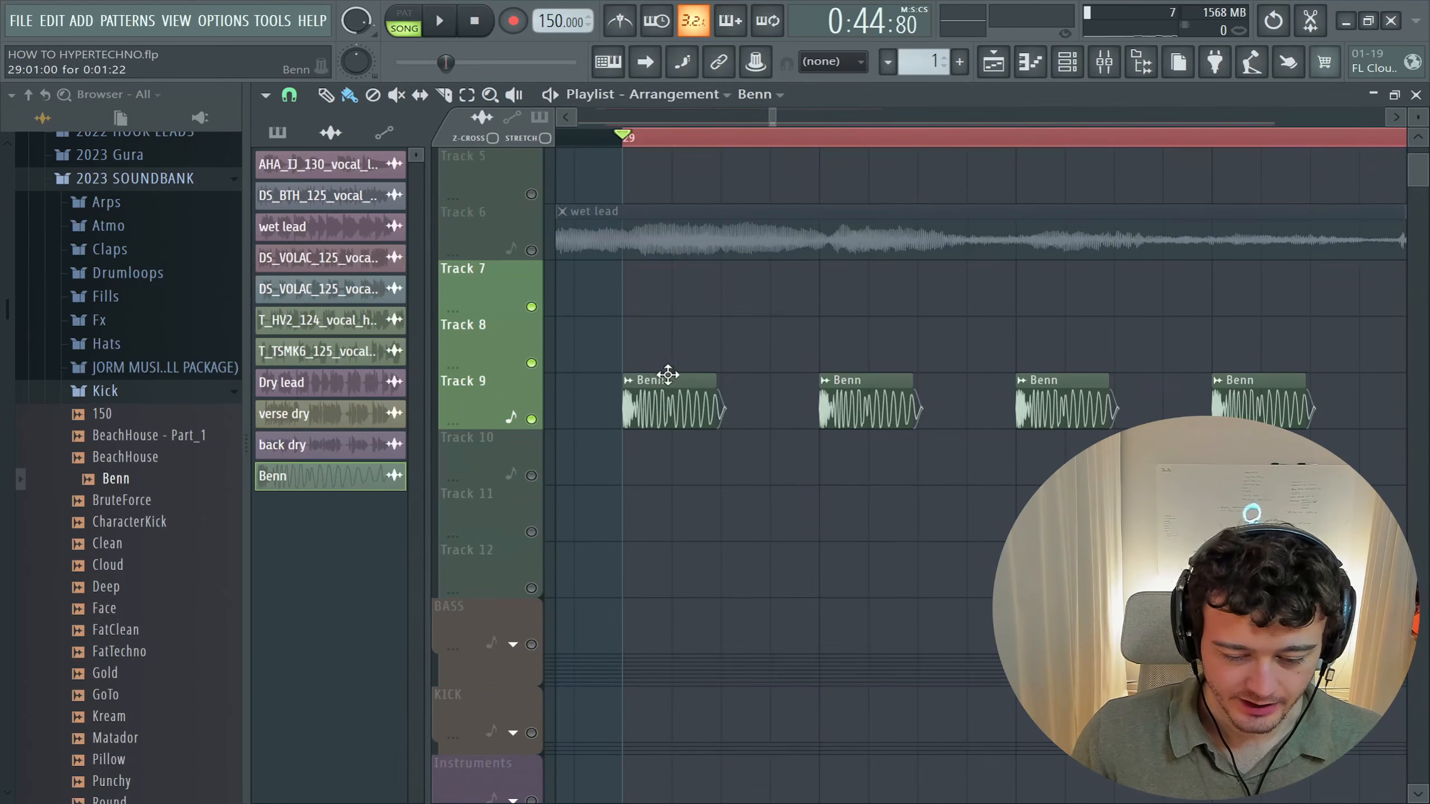
- Show all channels in the channel rack and open the bass Serum loaded with the BS HYPER preset
key("F6")
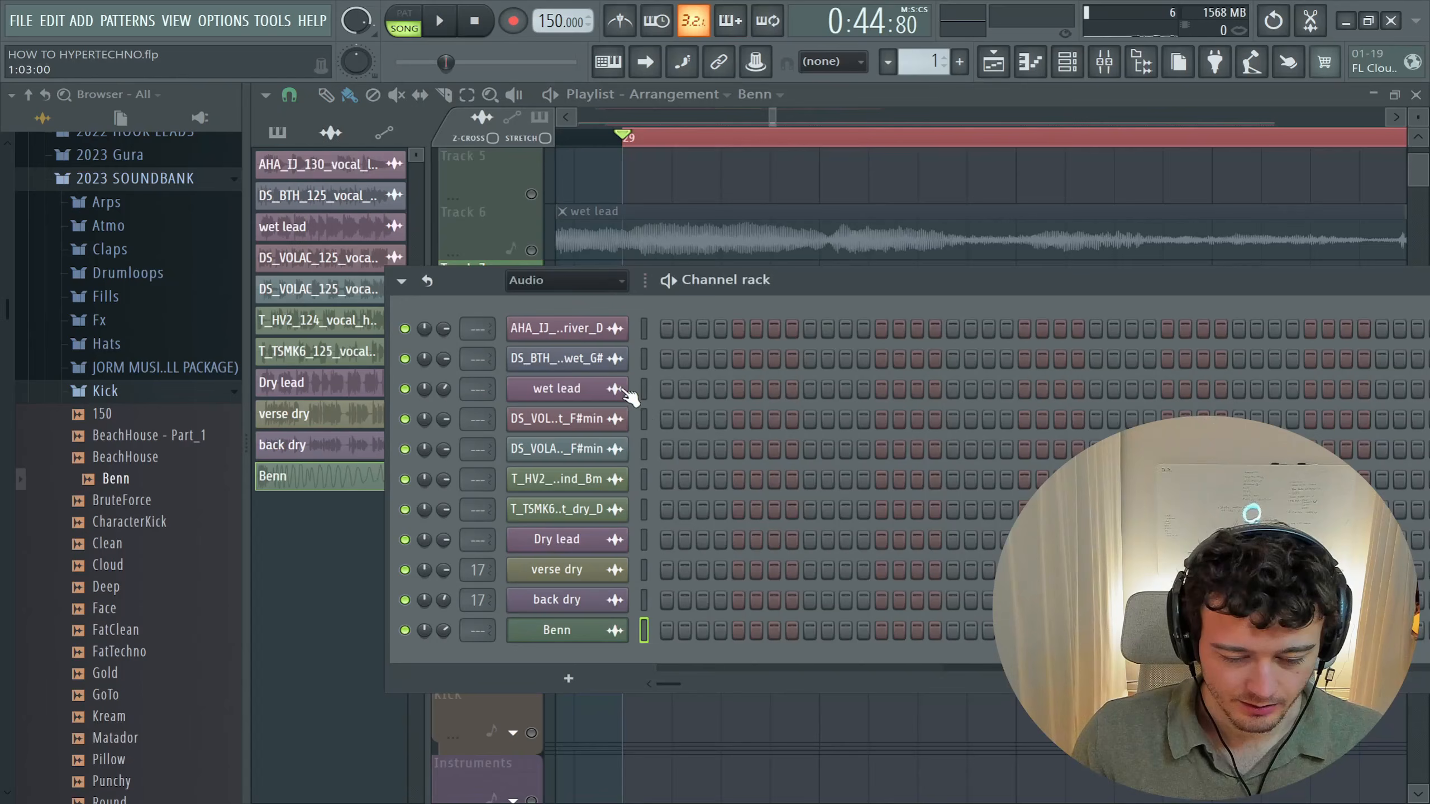
scroll(571, 289, "up", 1)
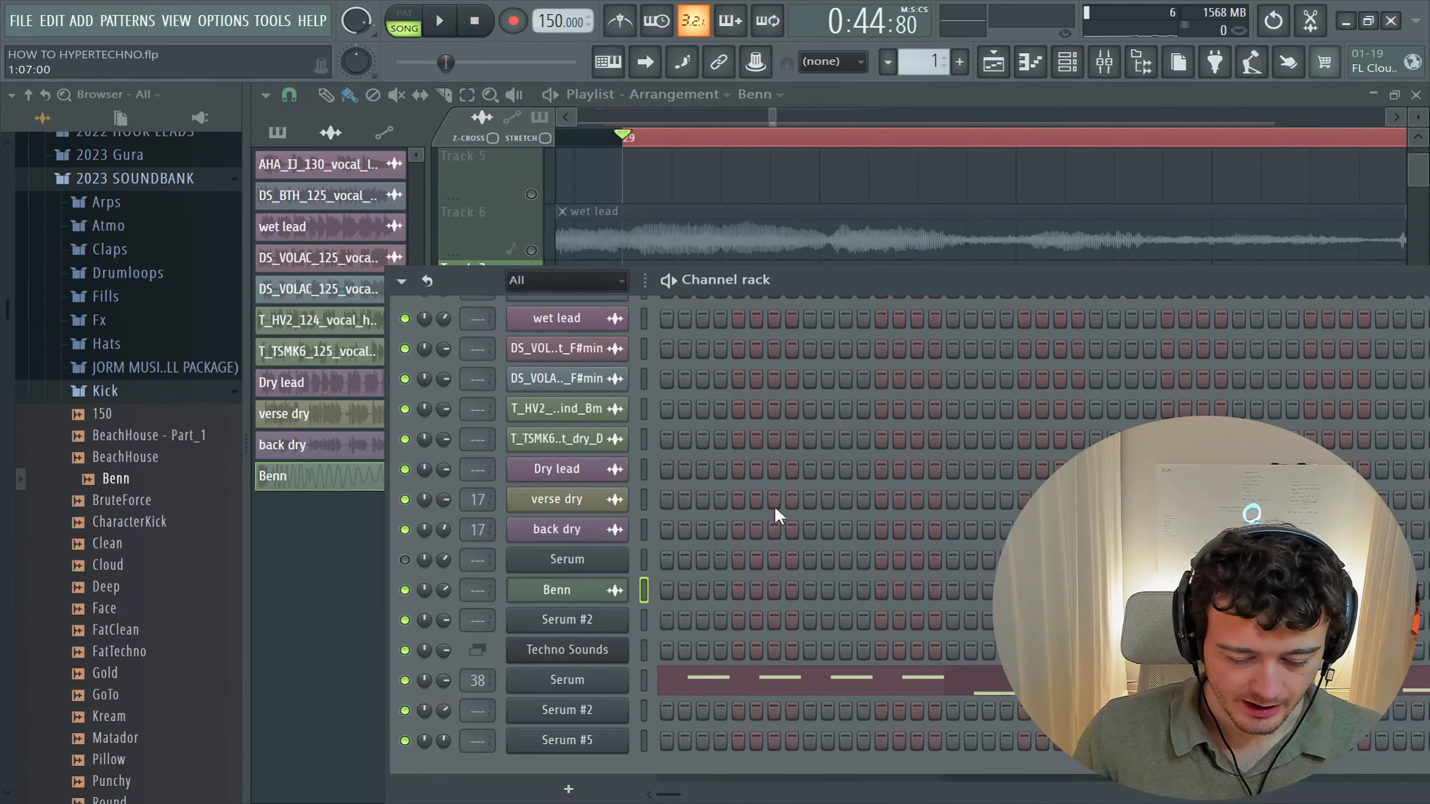
left_click(583, 688)
left_click_drag(871, 303, 1034, 97)
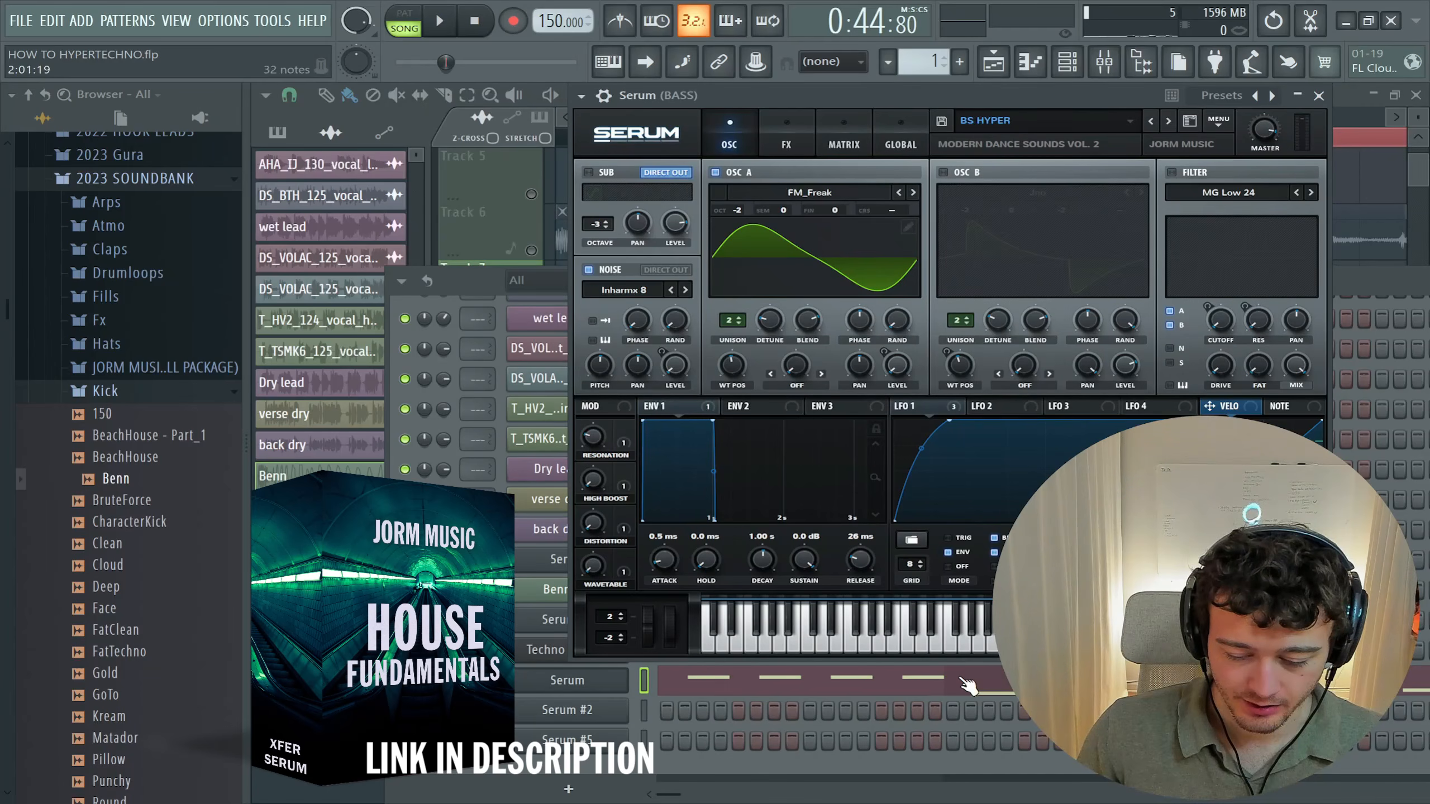
- Audition the BS HYPER bass preset with several low notes on Serum's keyboard
left_click(922, 642)
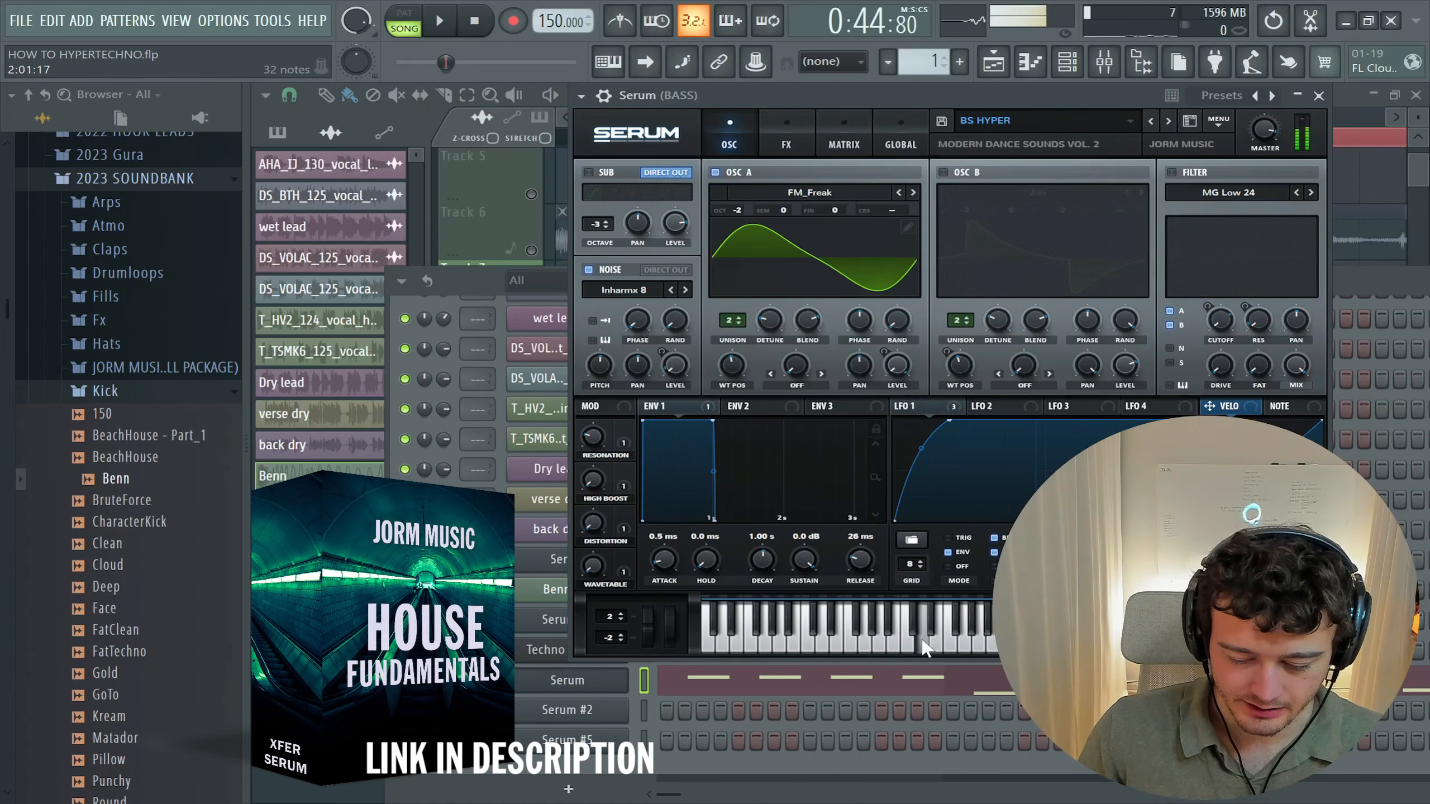
left_click(856, 642)
left_click(856, 642)
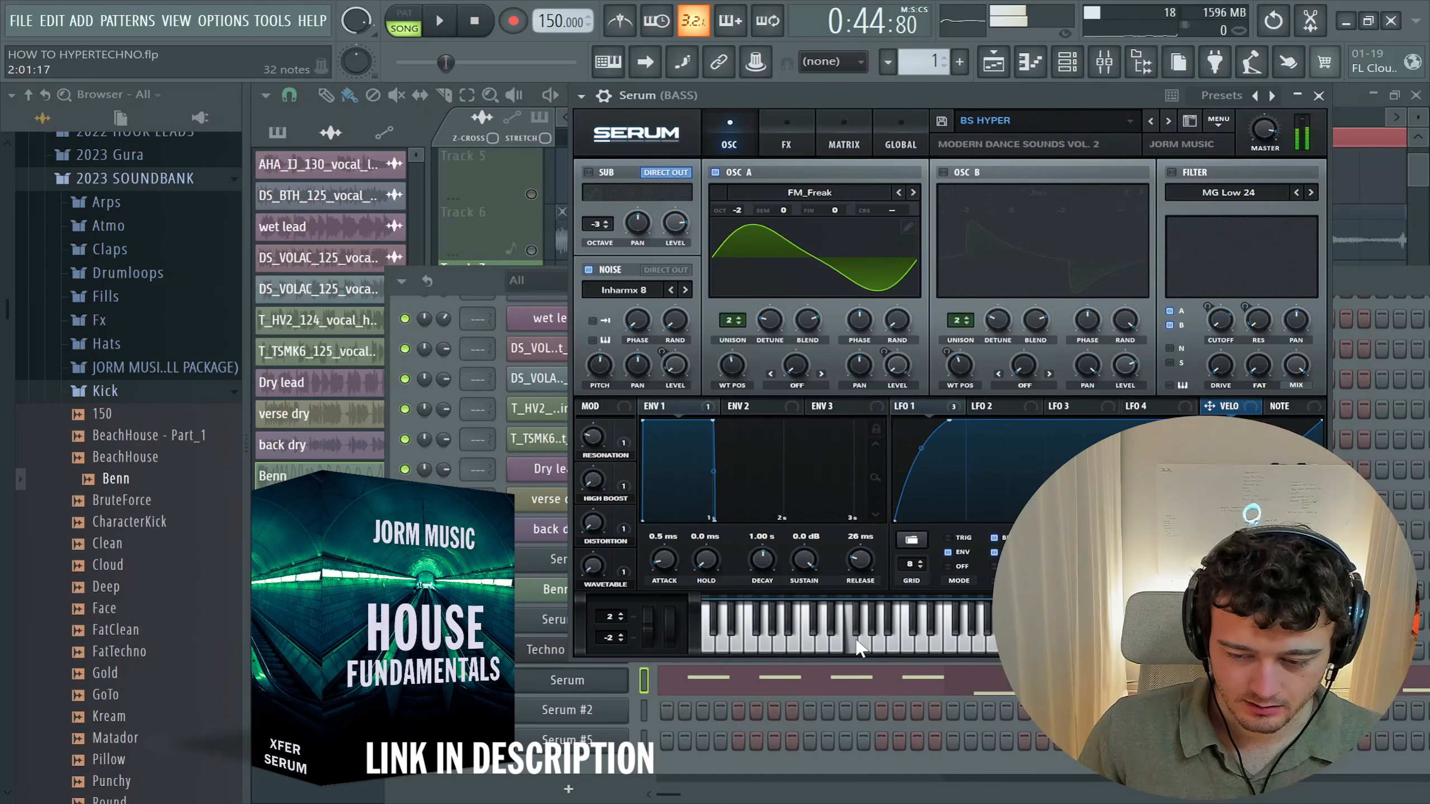
left_click(855, 641)
left_click(831, 640)
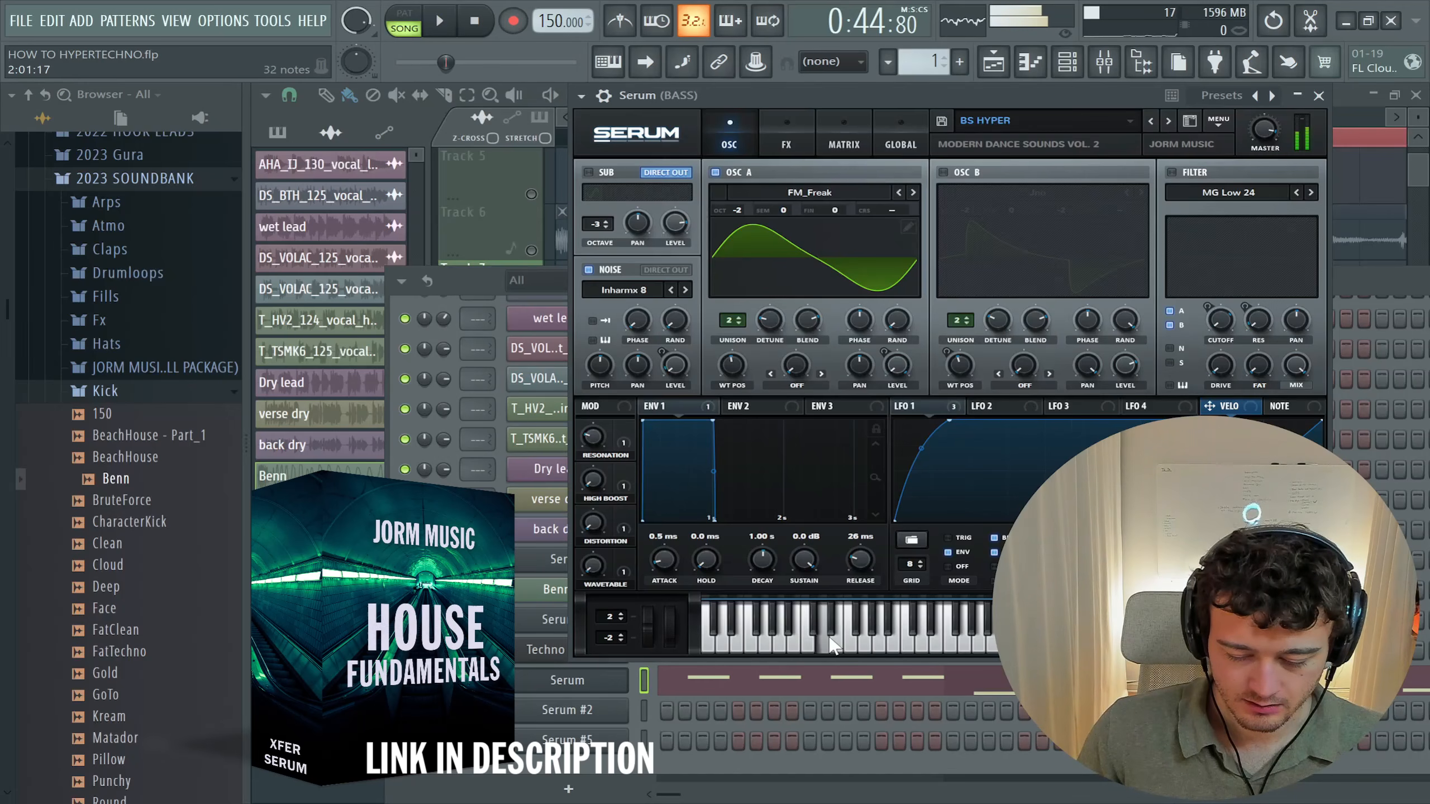
left_click(830, 637)
left_click(831, 640)
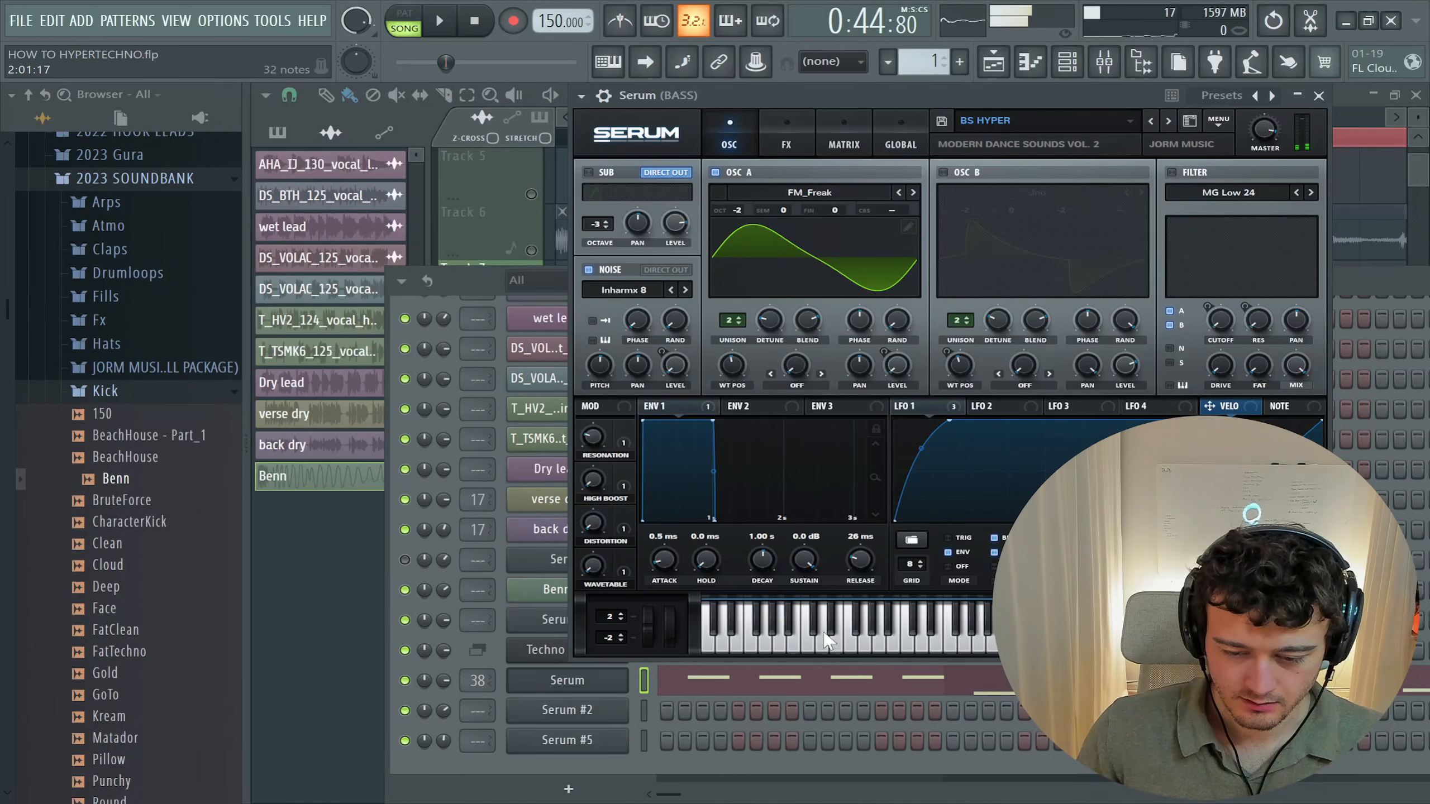
- Close the bass Serum and bring up the mixer to examine the BASS track's effects chain
left_click(543, 681)
left_click(543, 682)
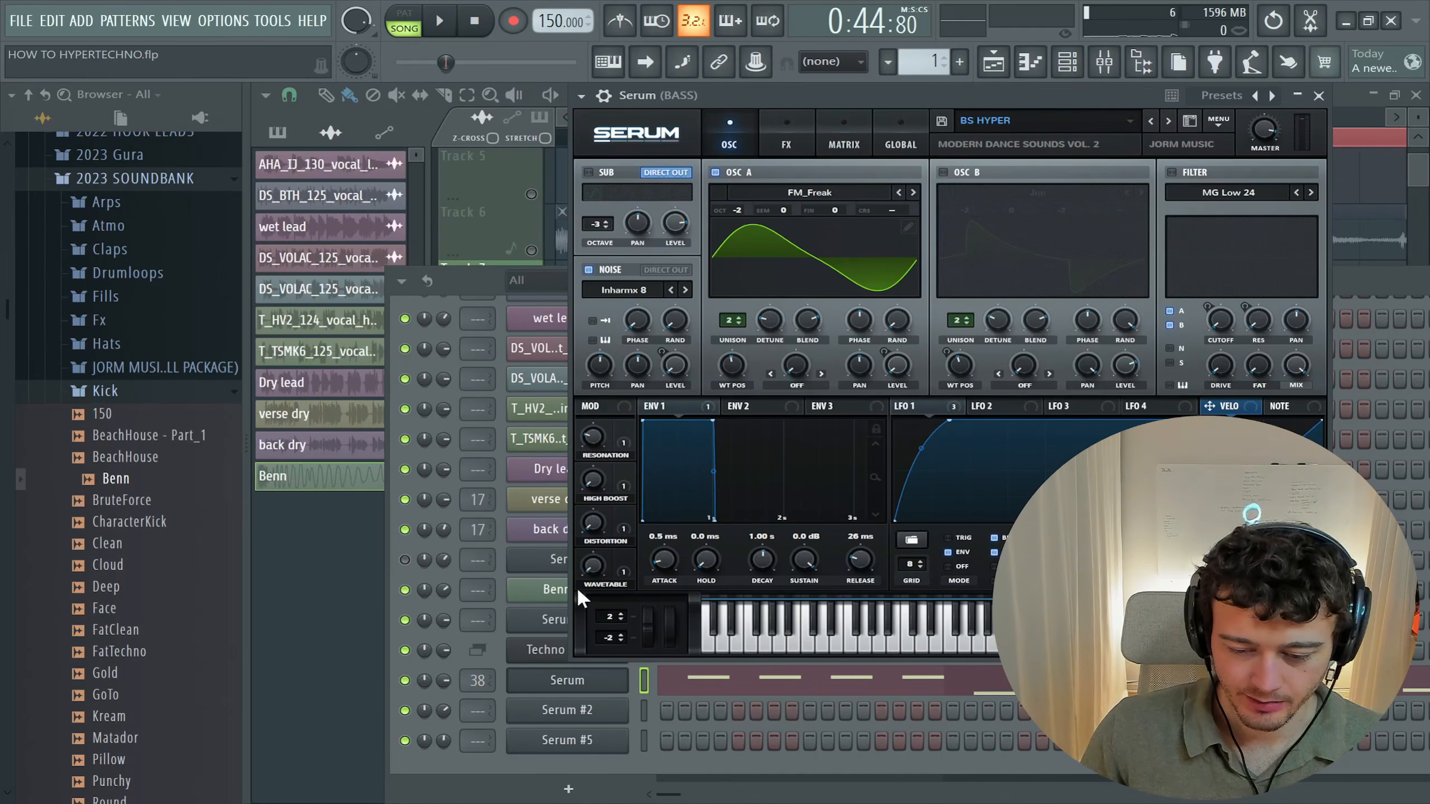
left_click(1104, 60)
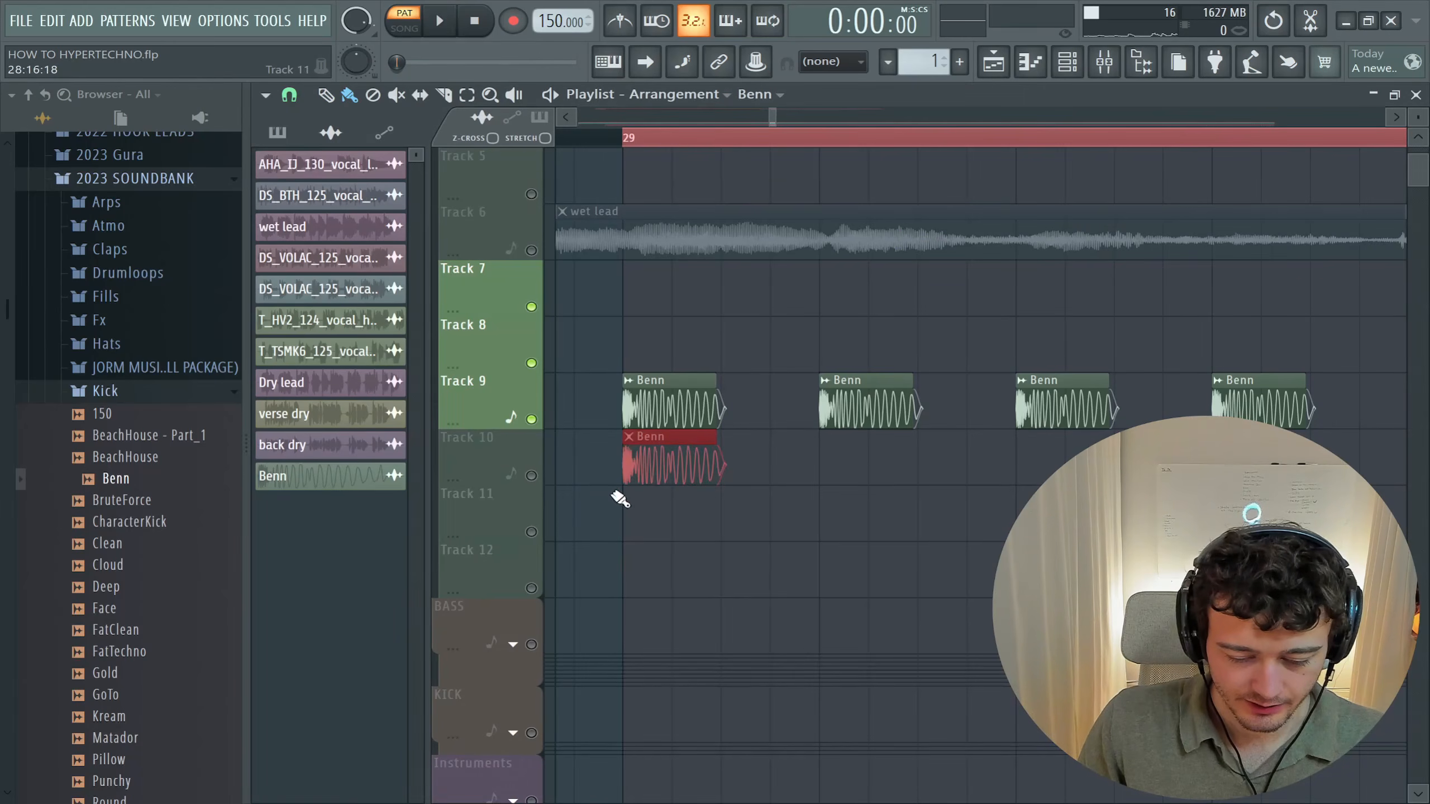
- Place Pattern 1 on Track 10 at bar 29 under the kicks and play the two together in song mode
scroll(936, 66, "up", 1)
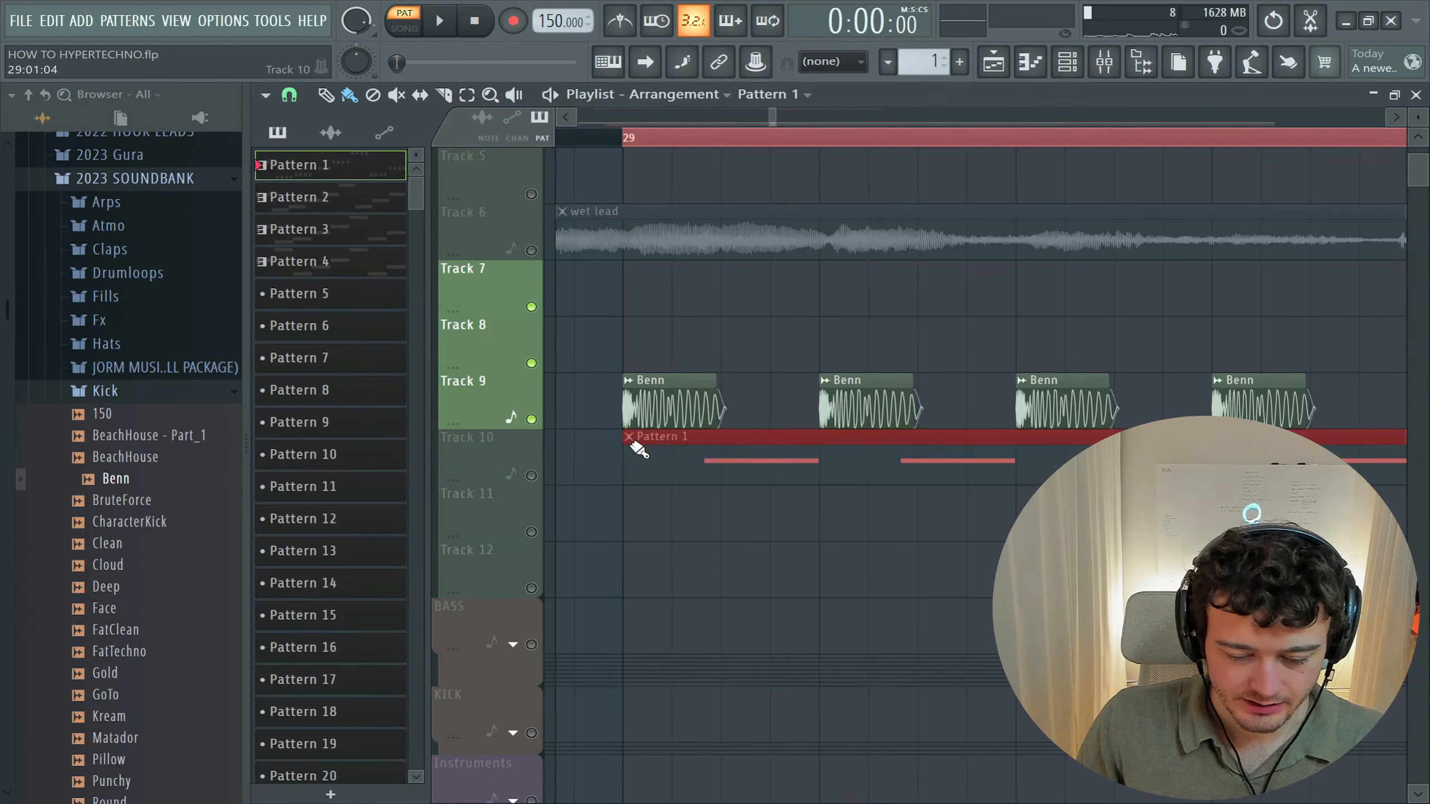
scroll(670, 139, "down", 8)
key("l")
key("space")
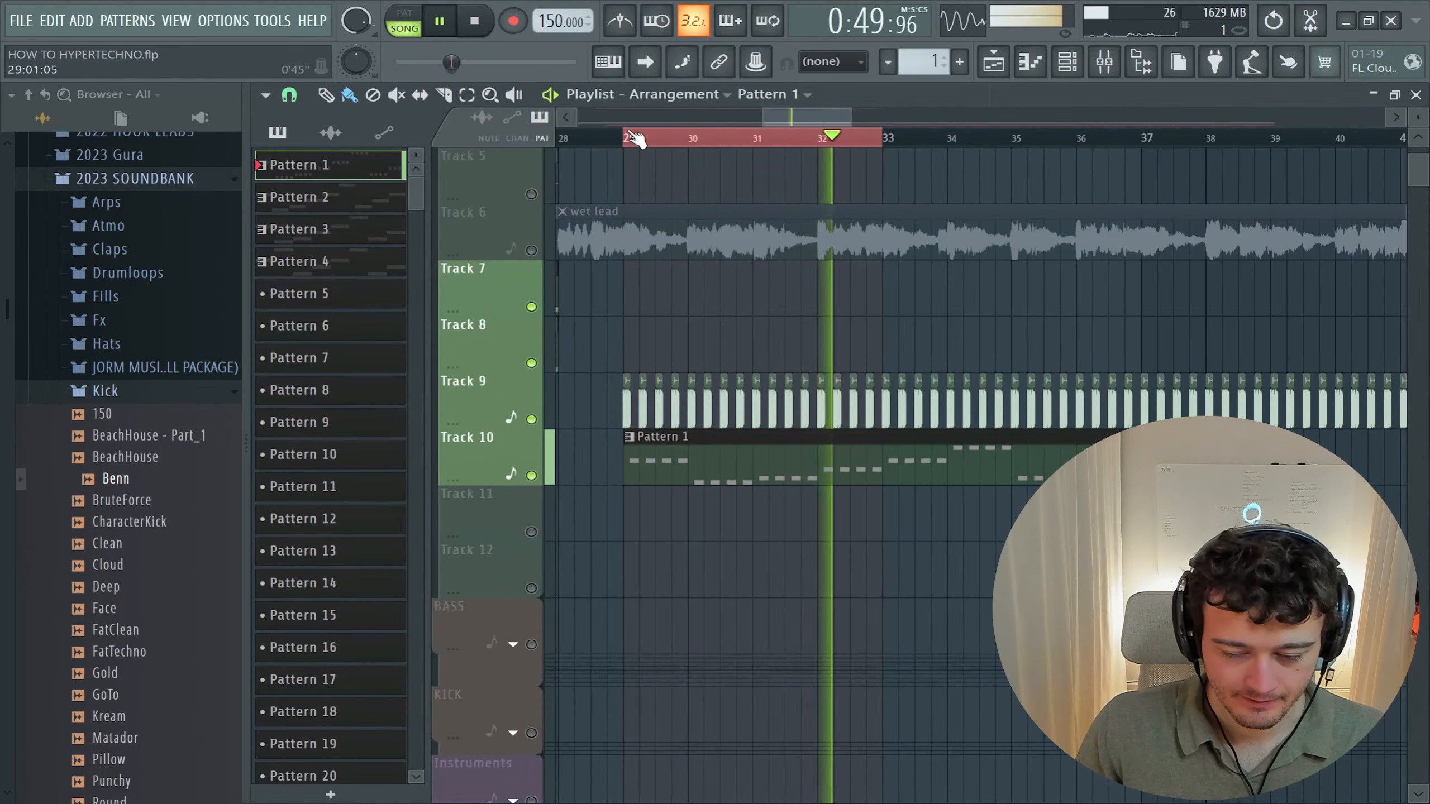
key("space")
- Route the Benn kick clip to the KICK mixer track
scroll(645, 153, "up", 8)
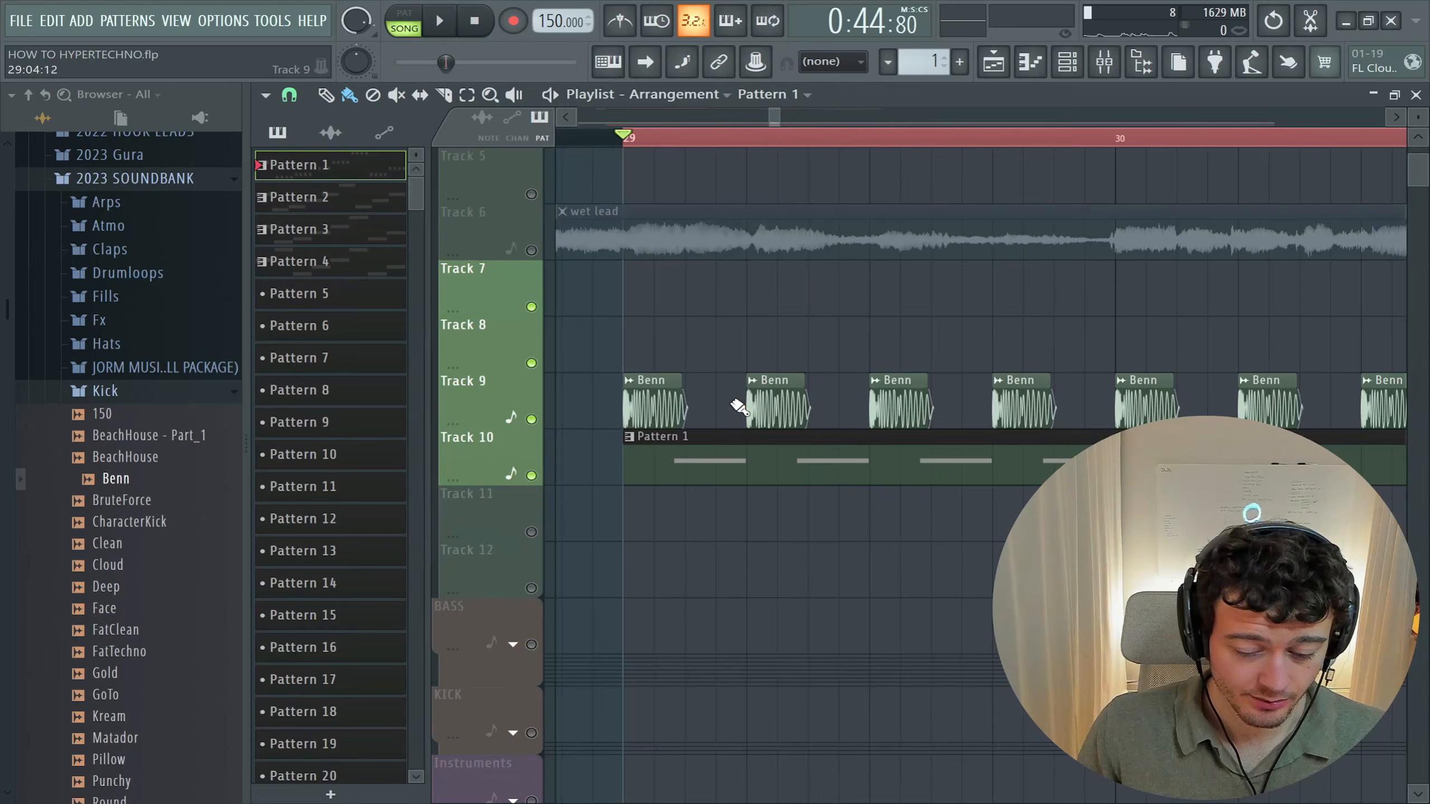
key("F9")
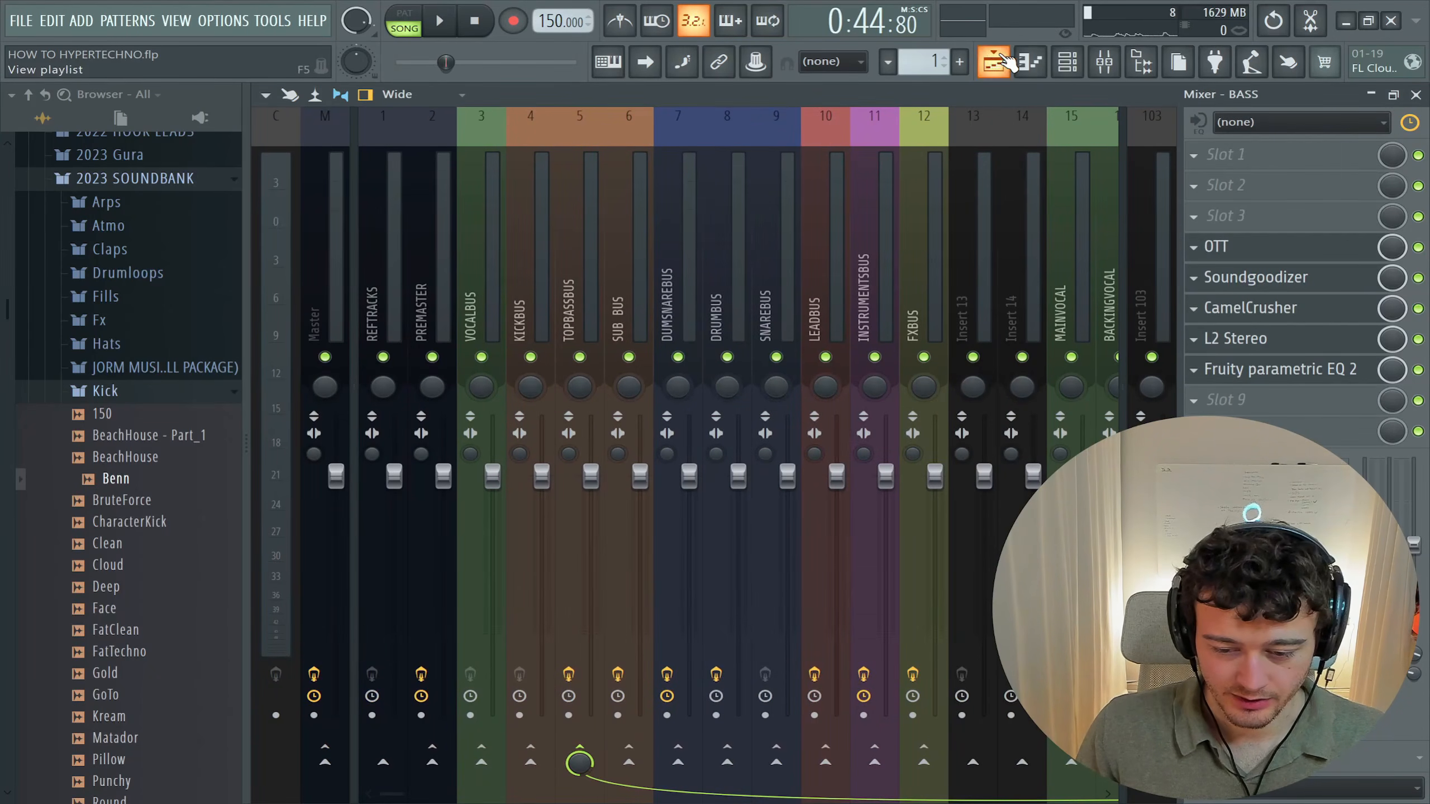
left_click(1007, 62)
double_click(636, 324)
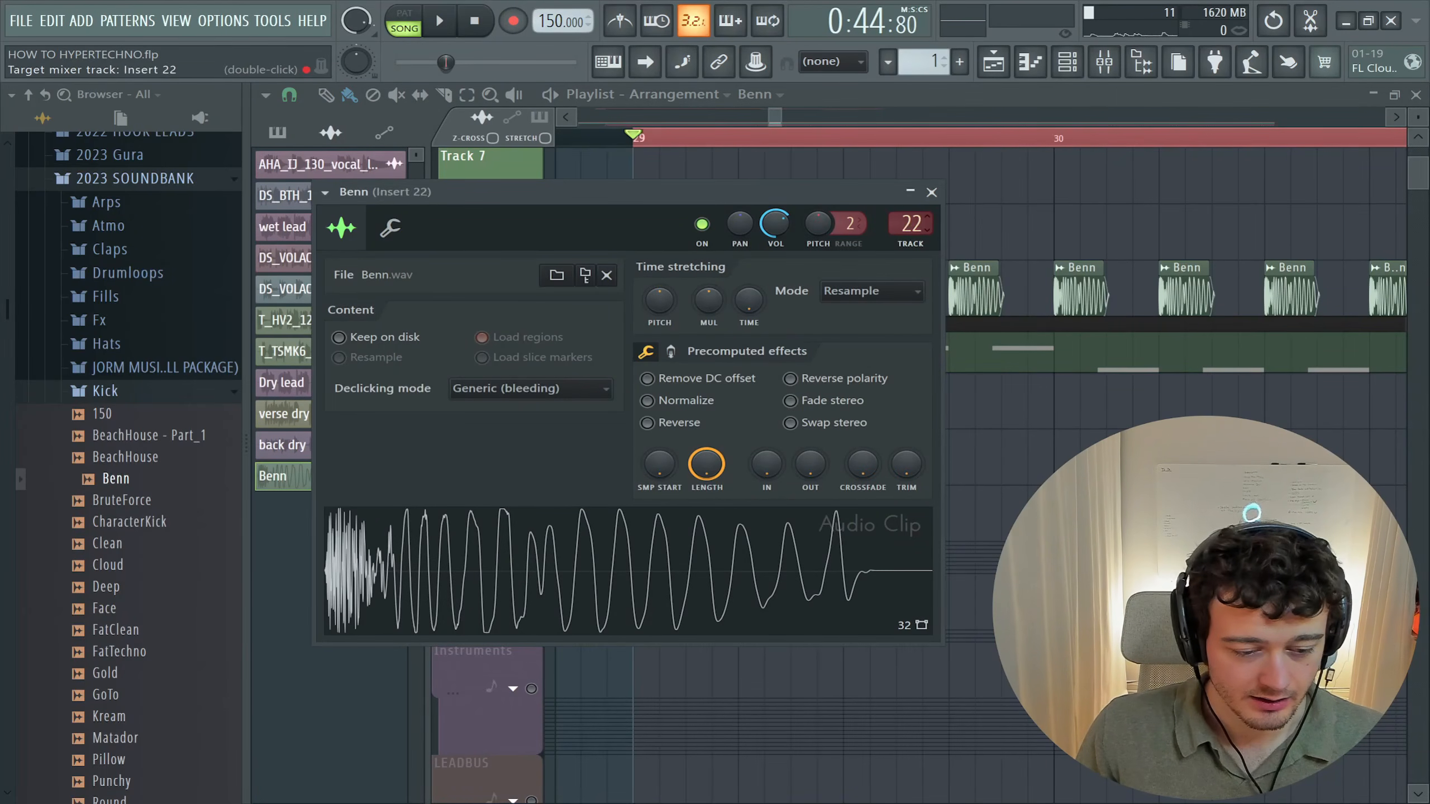
left_click_drag(911, 224, 911, 201)
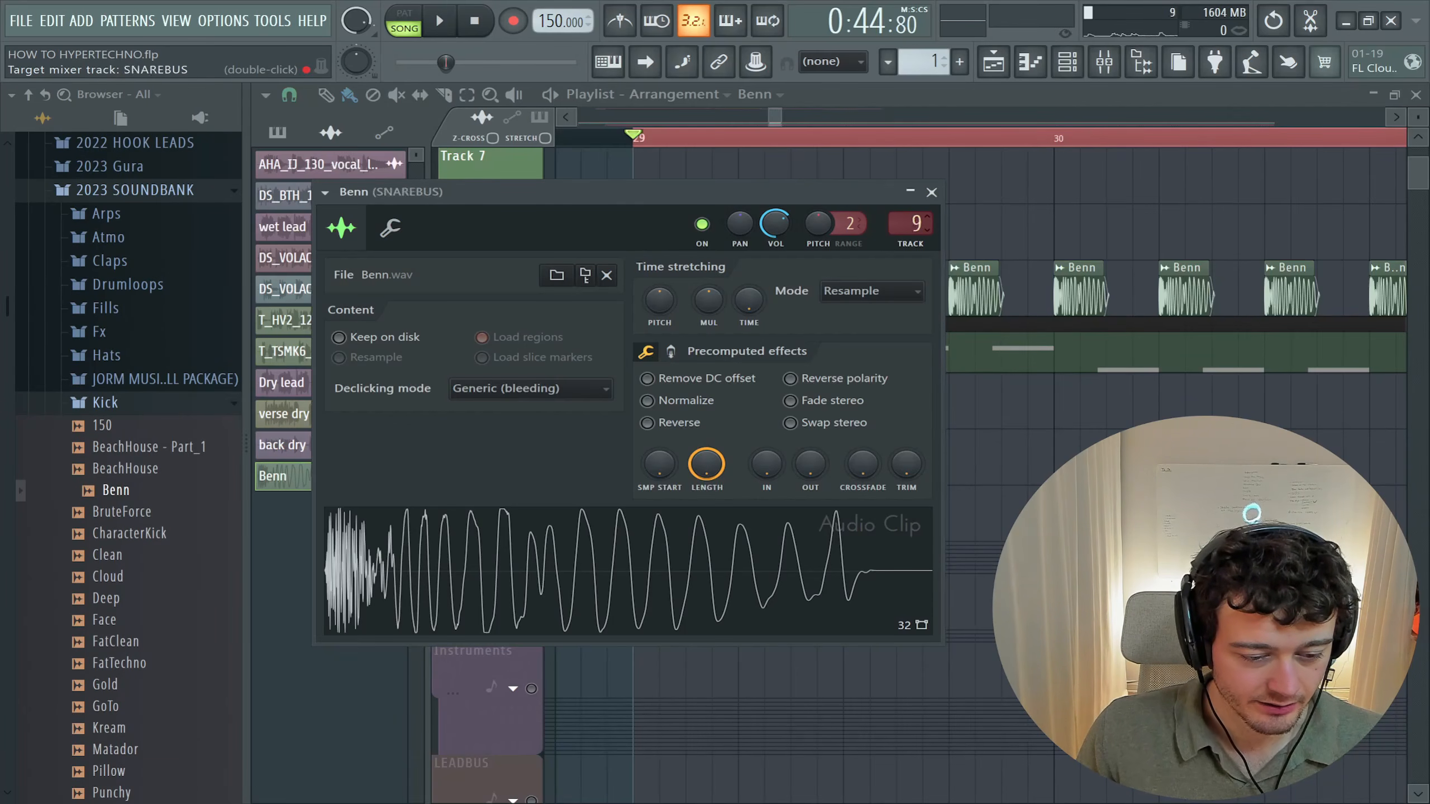
- Lower the KICKBUS and TOPBASSBUS faders slightly while playing the kick and bass loop
key("F9")
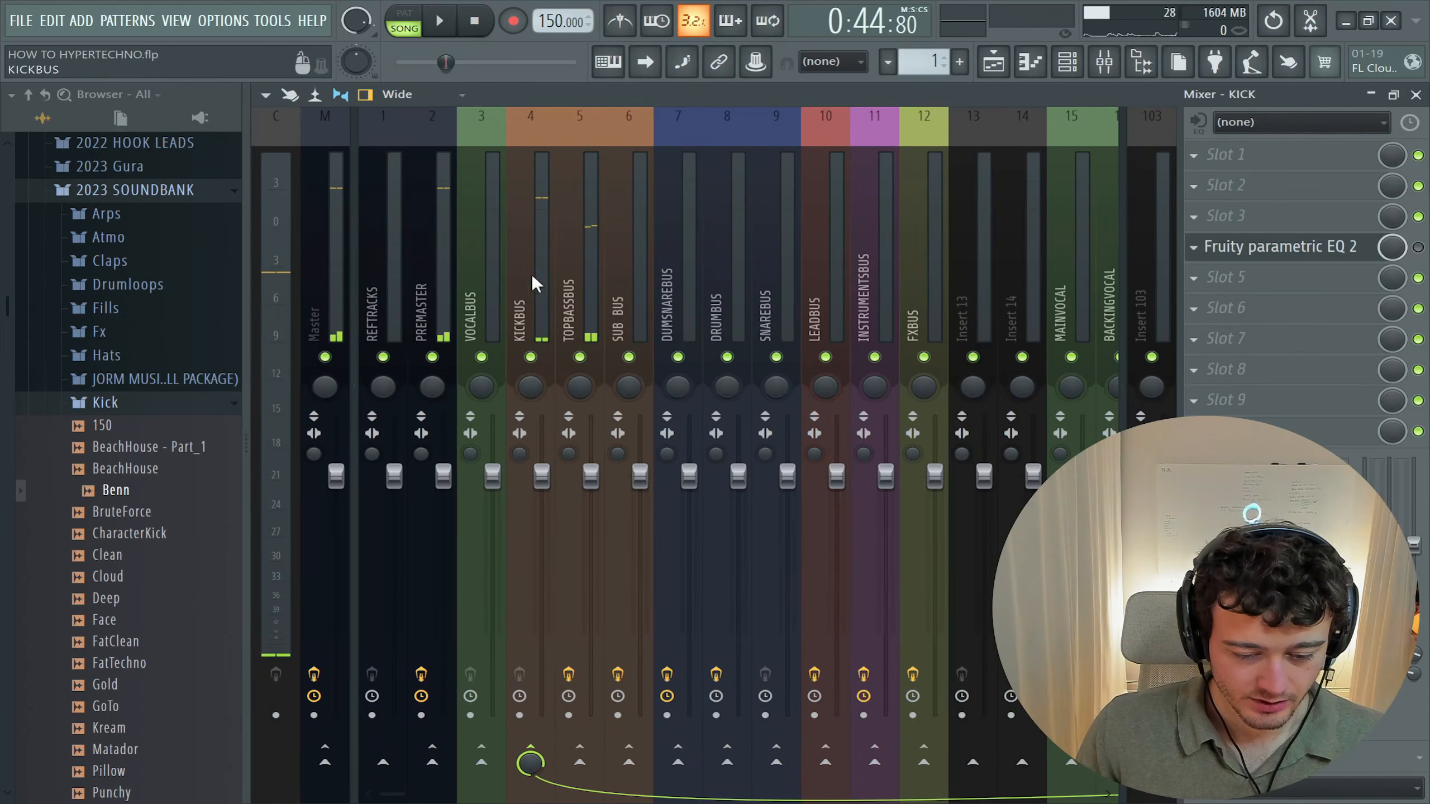
left_click(532, 274)
key("space")
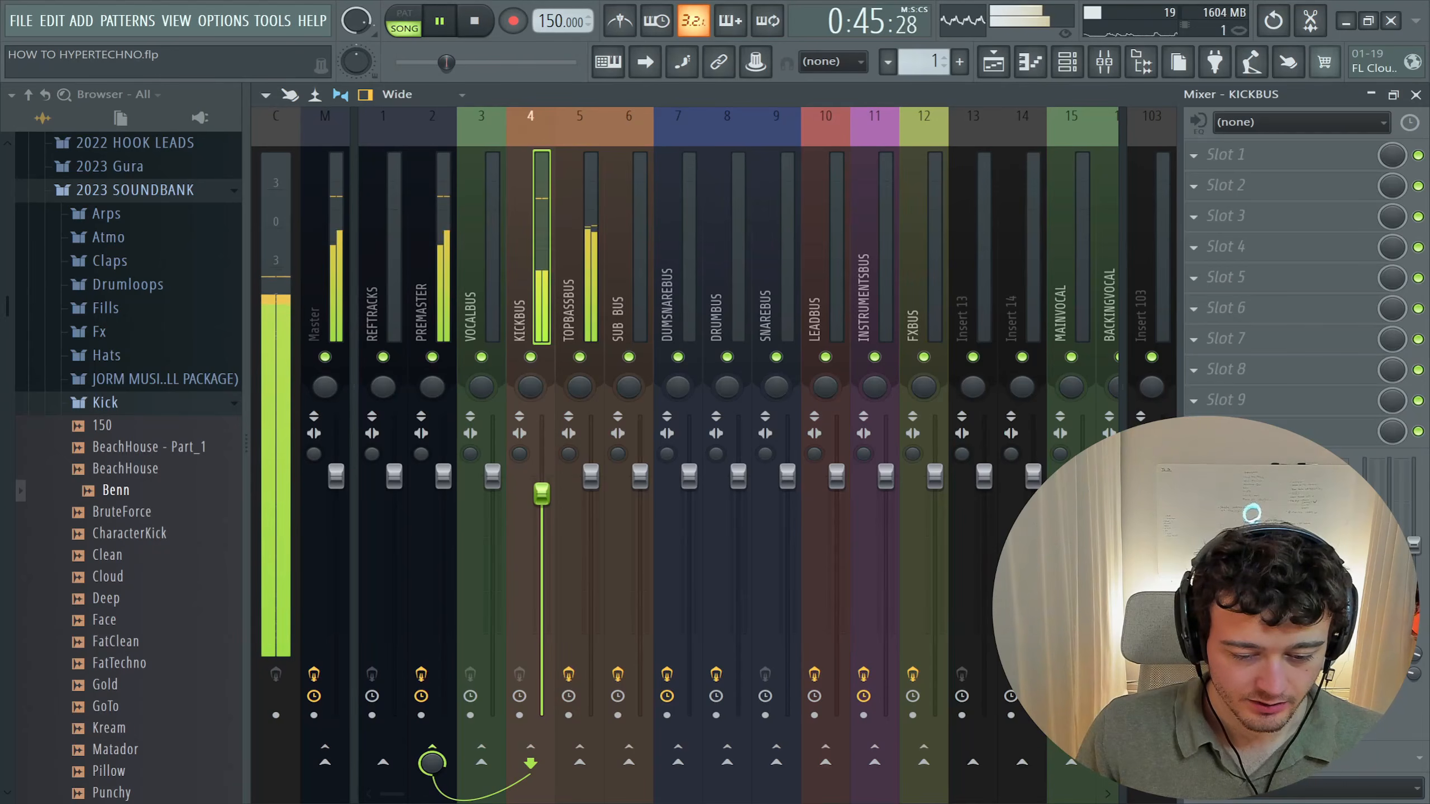
left_click(591, 496)
key("space")
- Unmute the wet lead on Track 6, play it with the kick and bass, and extend the playback loop over bars 28 to 36
left_click(995, 63)
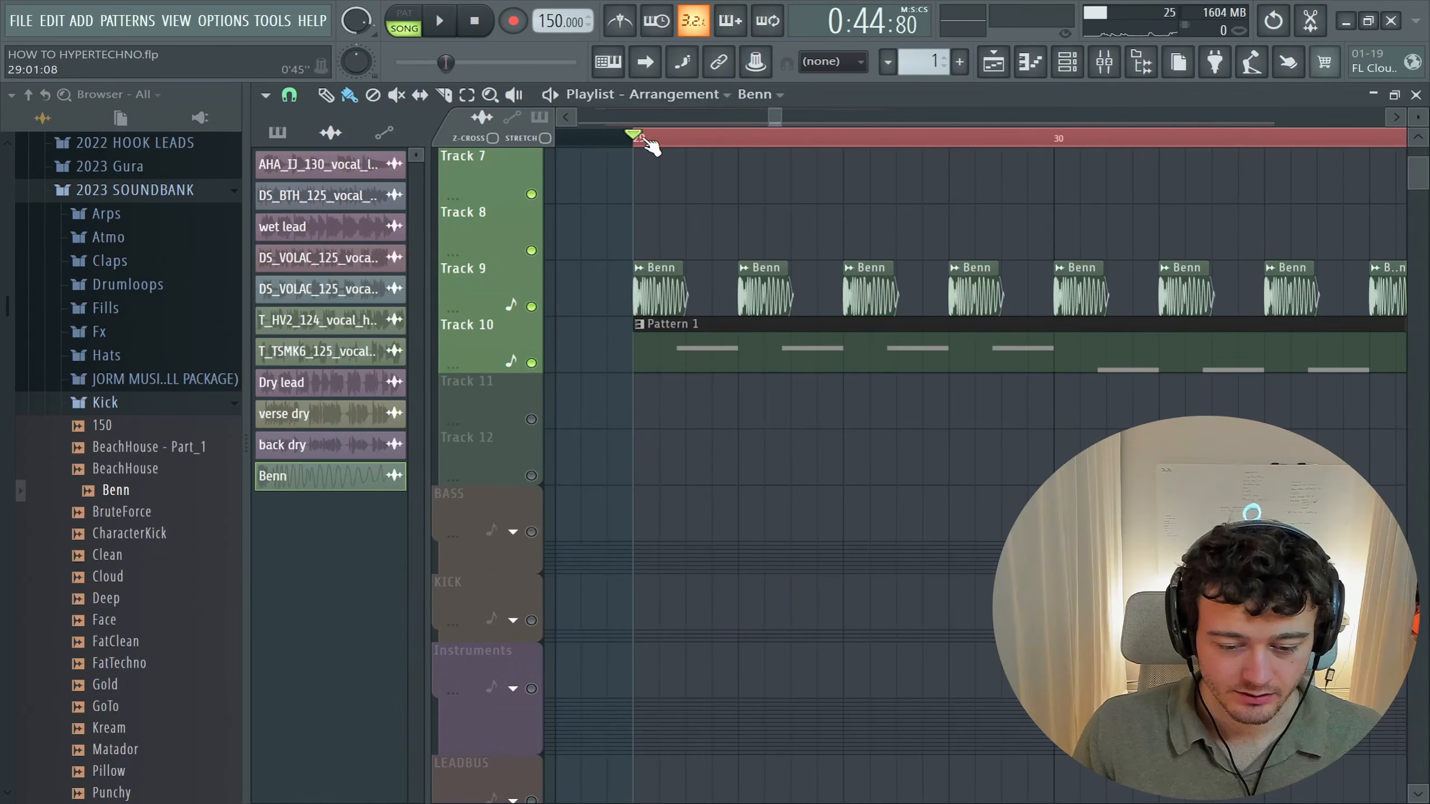
scroll(650, 145, "down", 5)
key("space")
key("space")
scroll(608, 271, "up", 4)
left_click(531, 363)
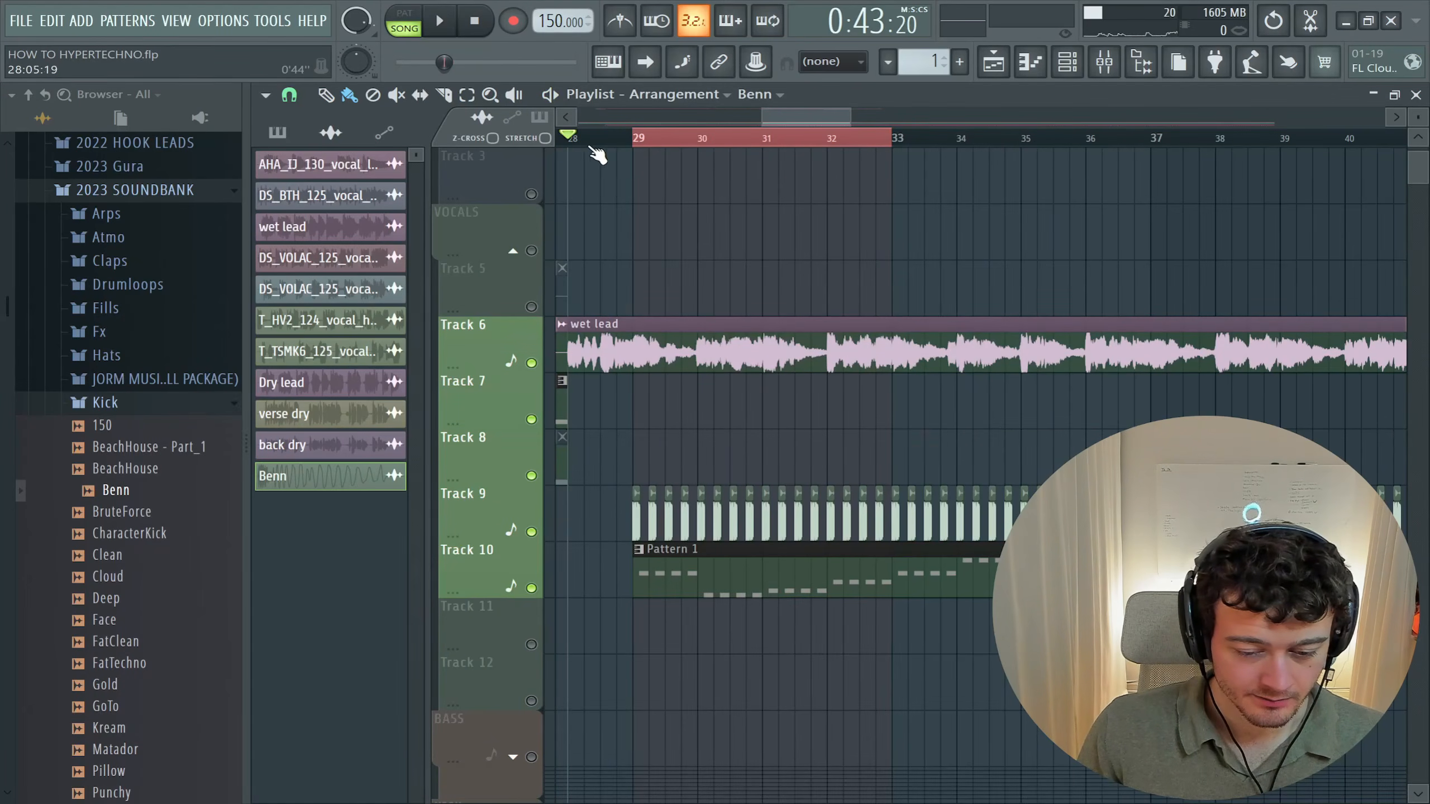
key("space")
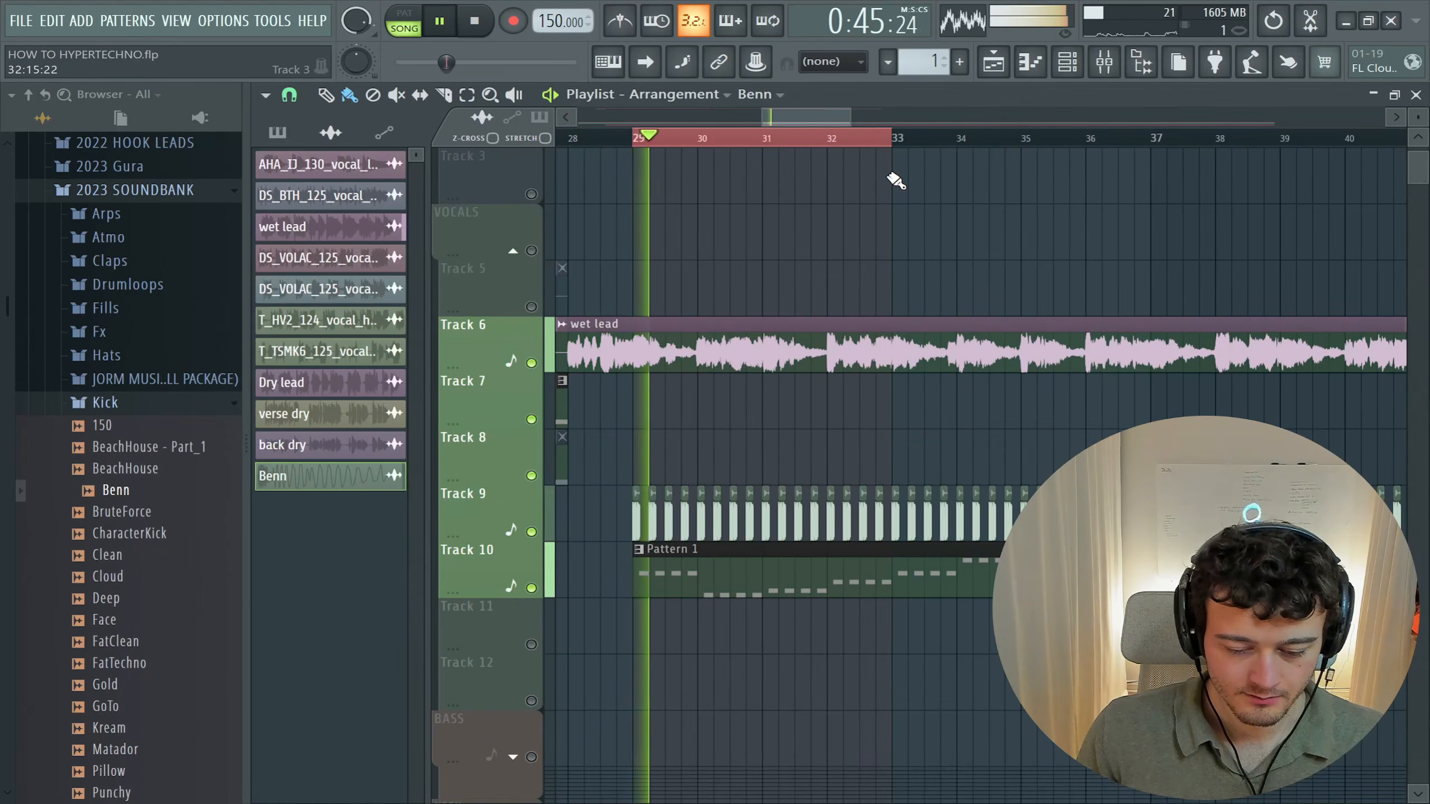
key("space")
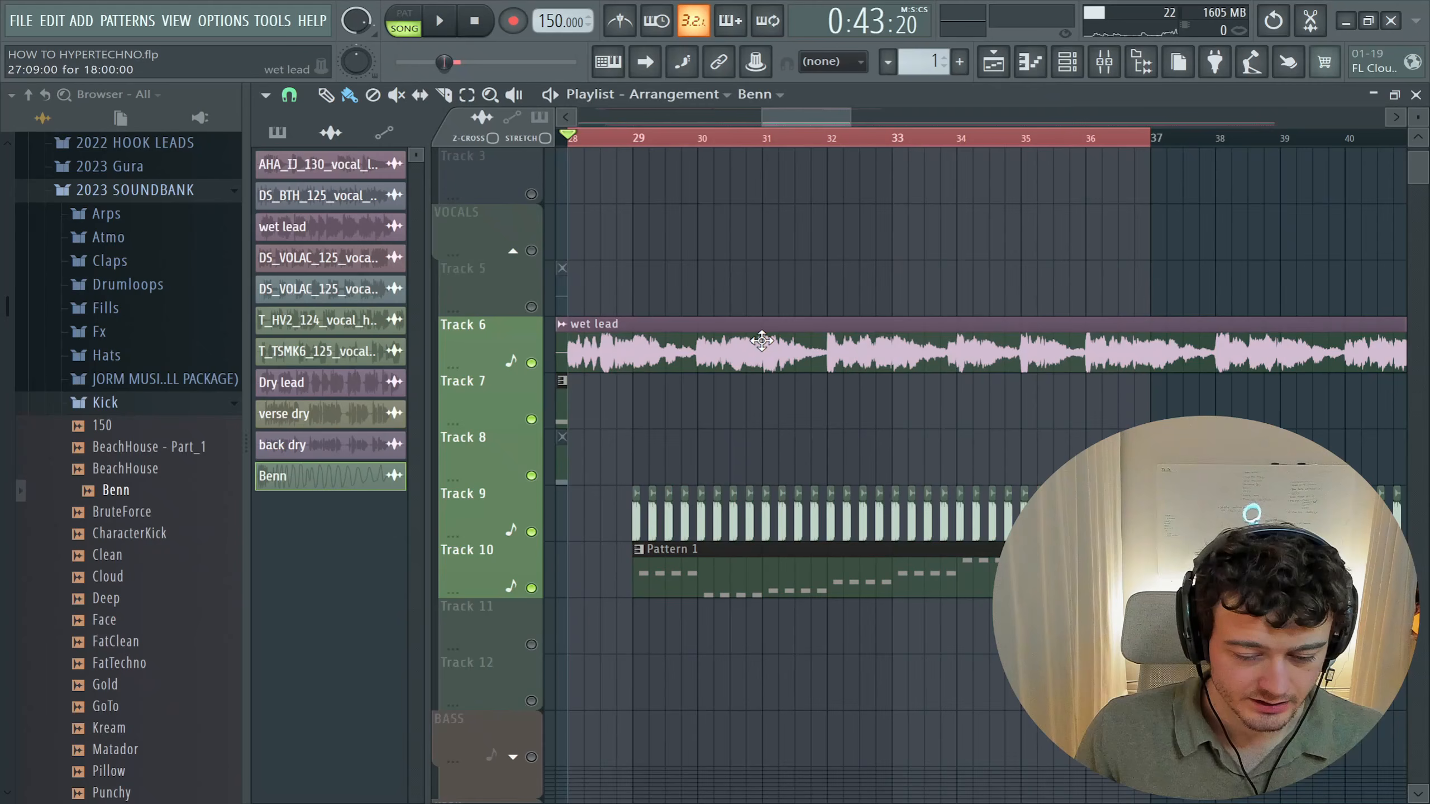
- Build a VOCALBUS volume automation on Track 7 that dips to zero on every beat of bars 29 and 30, and audition it
double_click(762, 340)
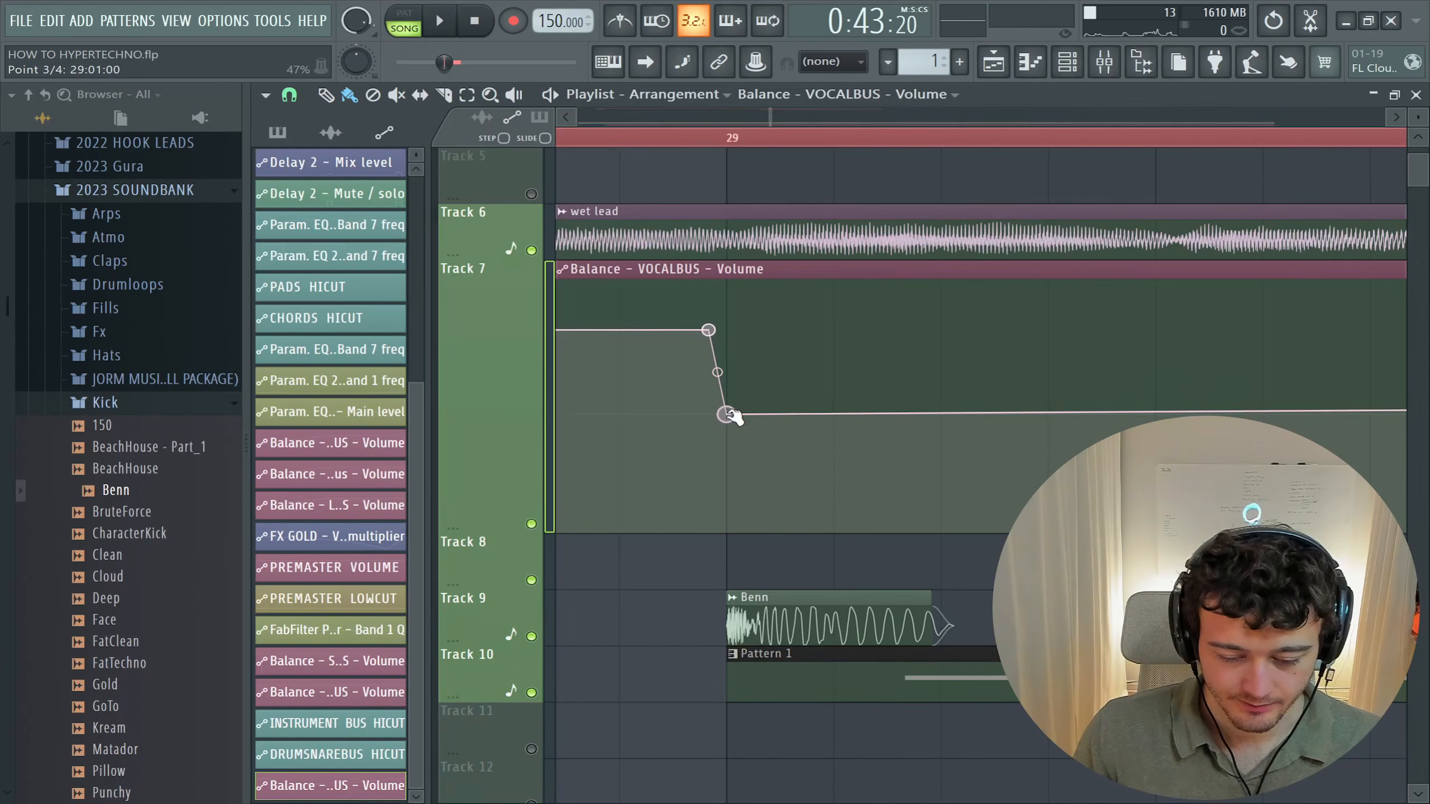
left_click_drag(942, 415, 941, 334)
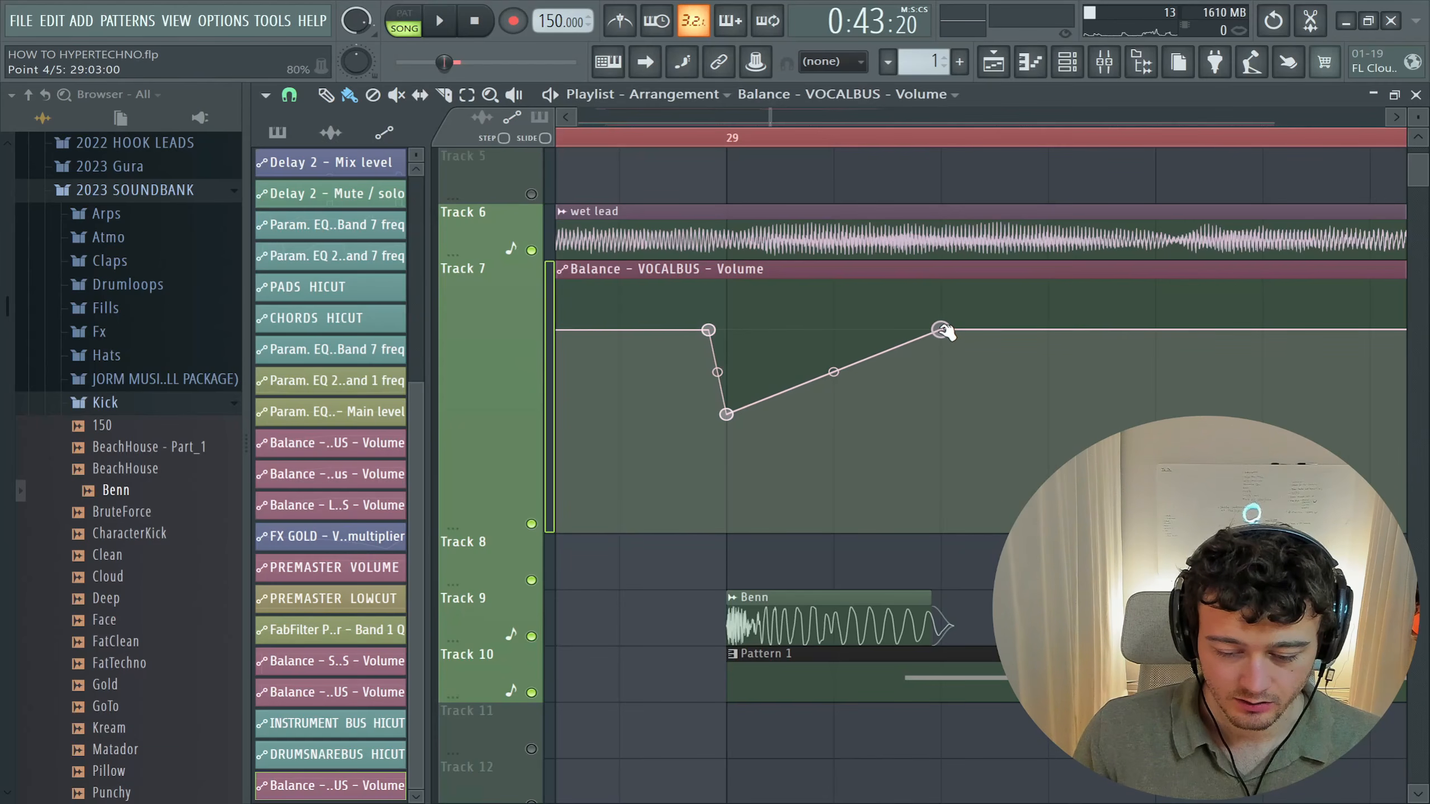
left_click_drag(726, 415, 726, 530)
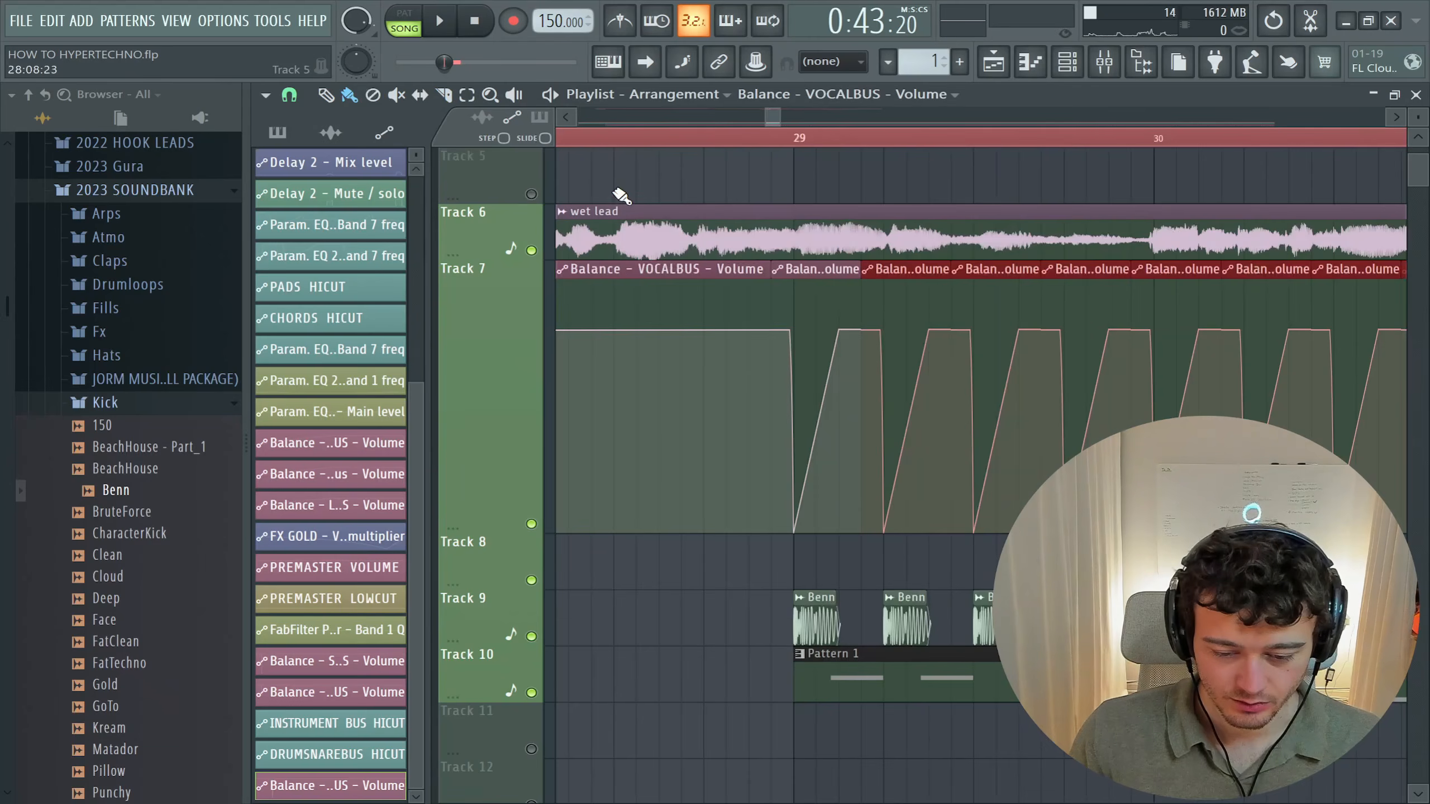
left_click(630, 141)
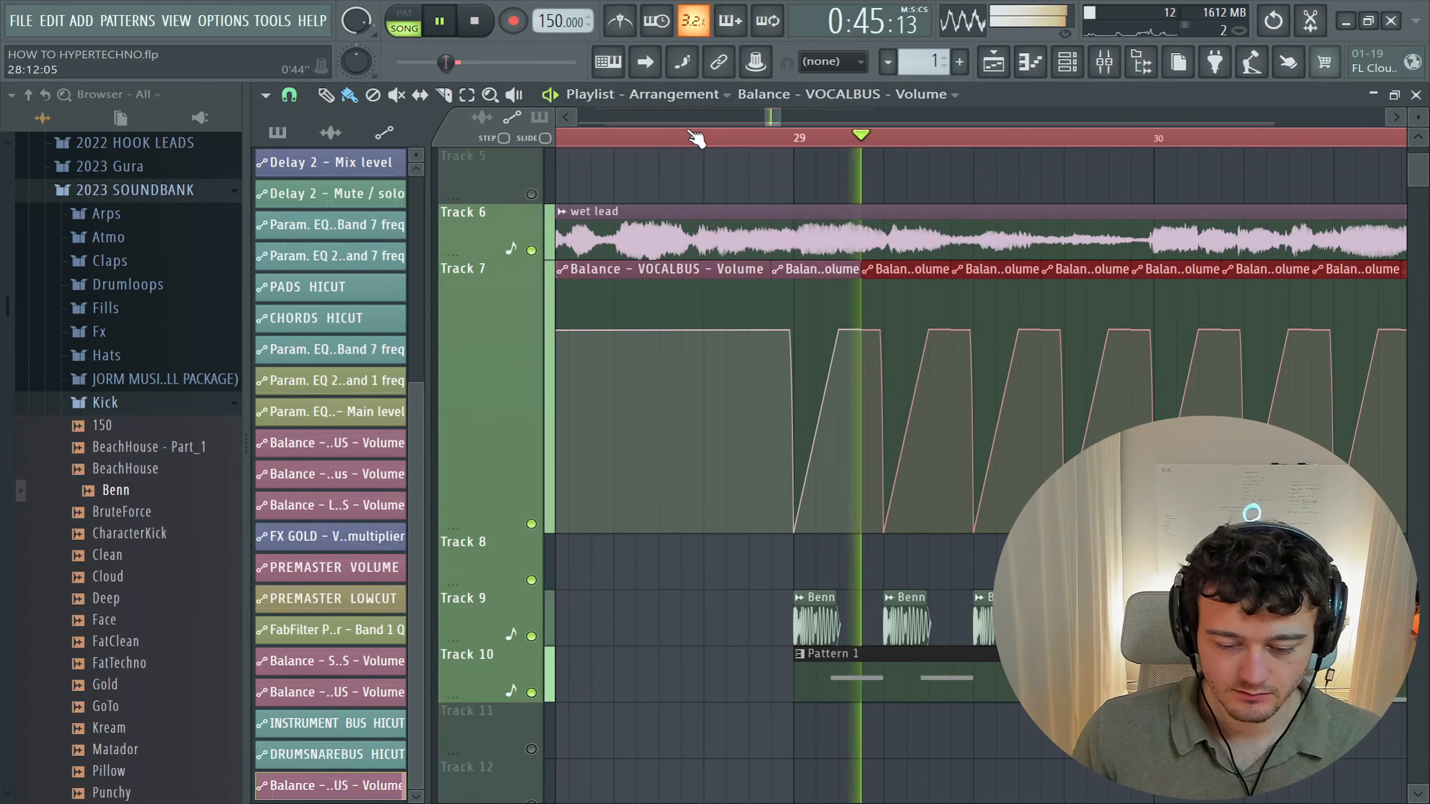
scroll(698, 140, "down", 5)
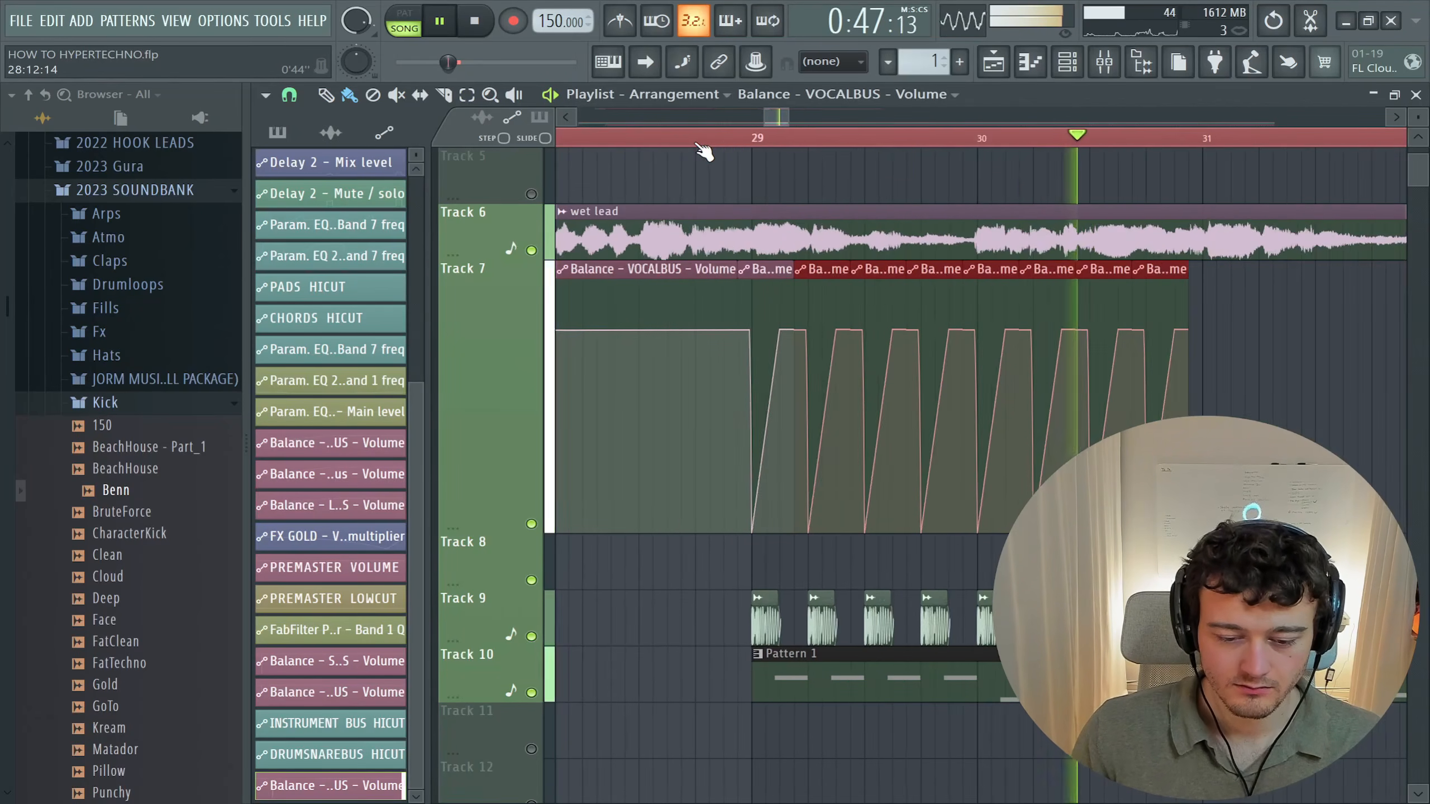
scroll(704, 151, "down", 1)
key("space")
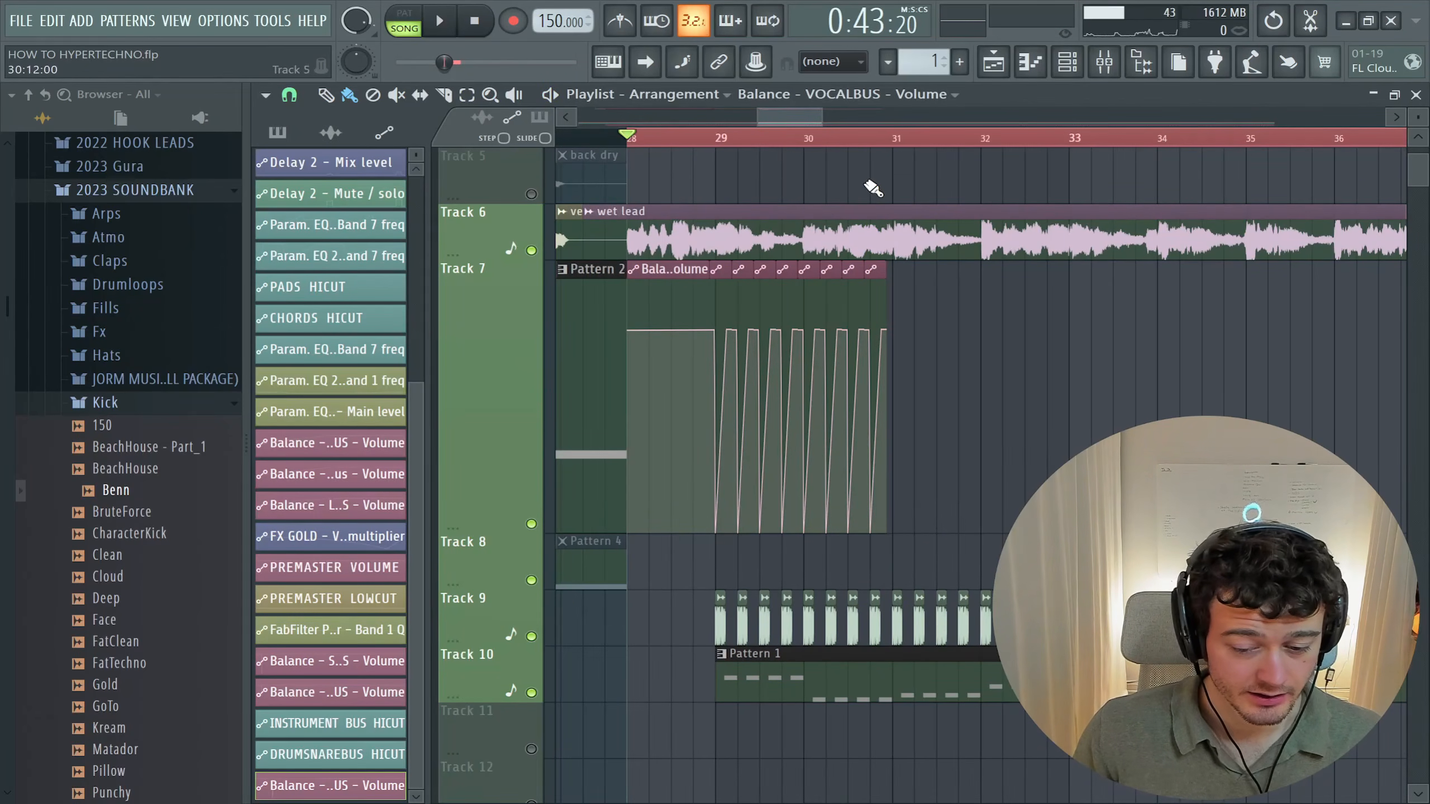
- Raise the VOCALBUS automation's dips to roughly half level, curve the fall and recovery, and play back the softer ducking
scroll(901, 141, "up", 4)
scroll(901, 141, "up", 3)
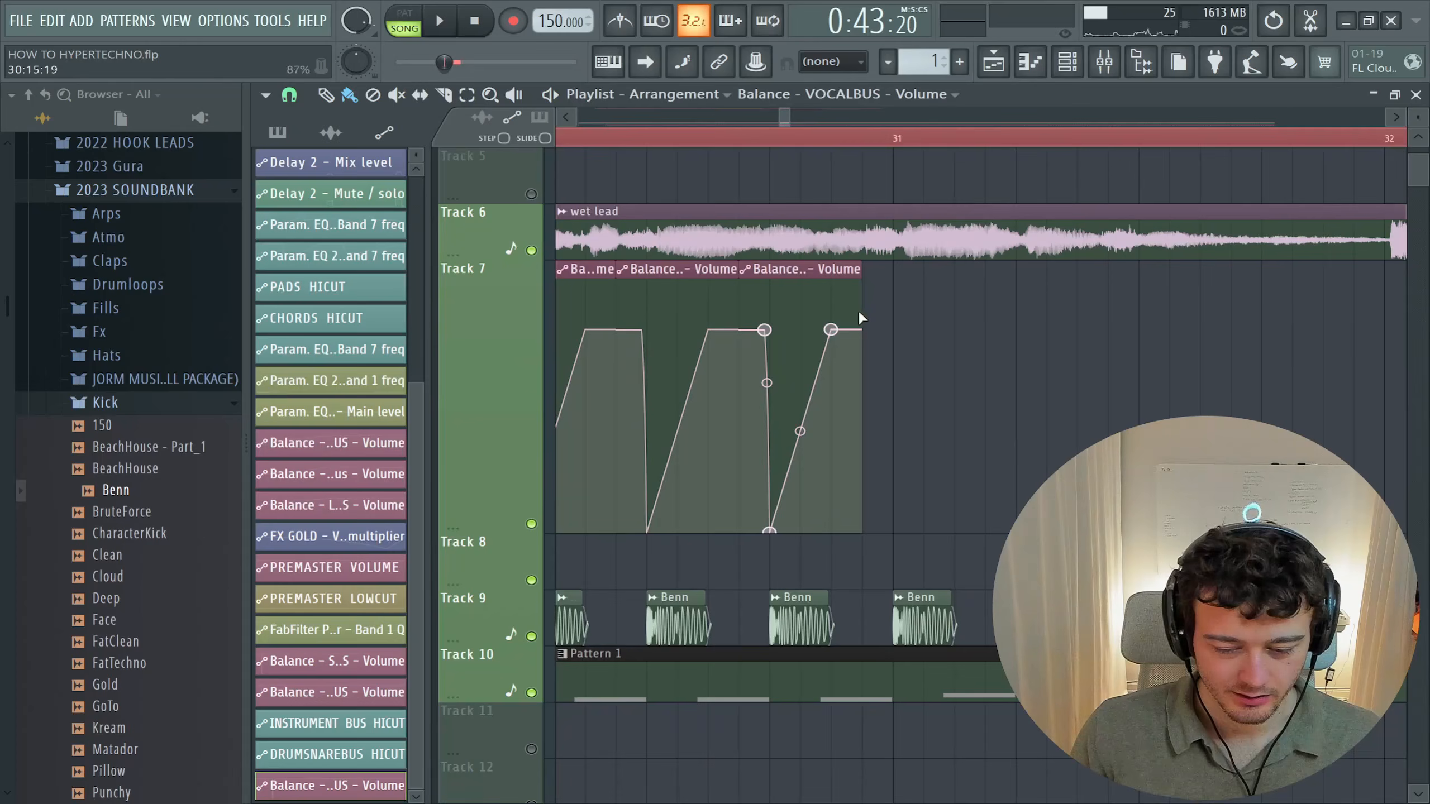
left_click_drag(881, 319, 1418, 316)
left_click_drag(857, 532, 859, 410)
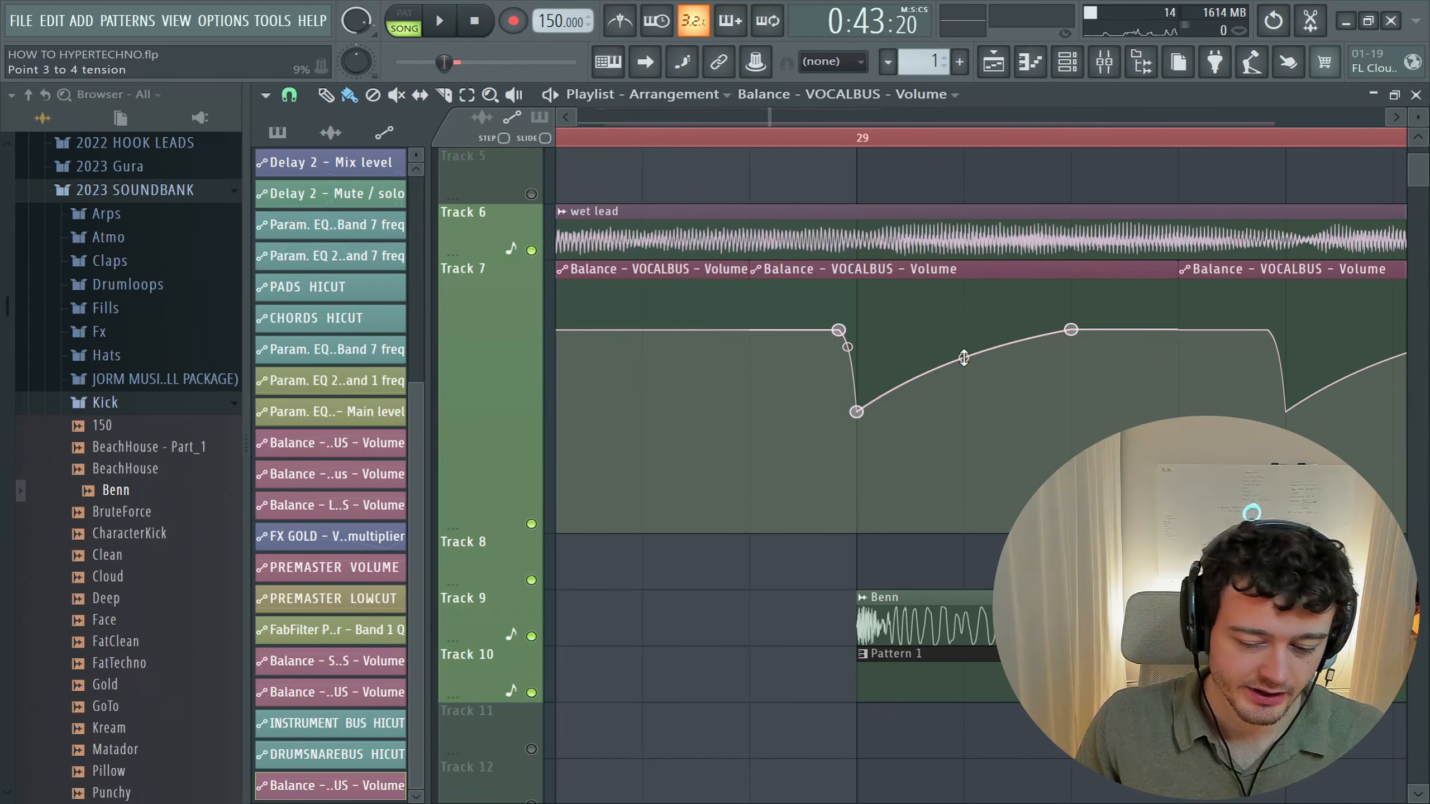
scroll(889, 144, "down", 4)
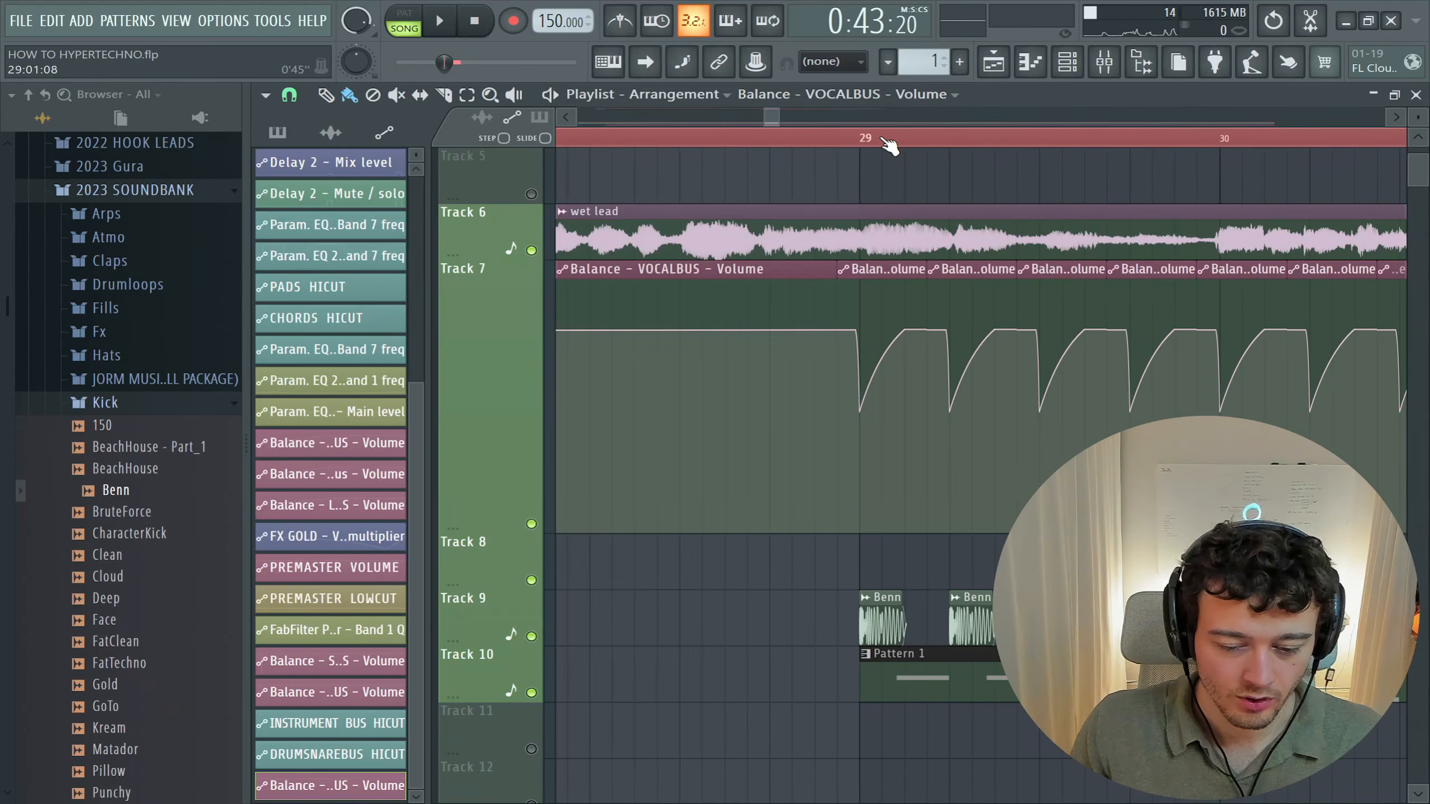
key("space")
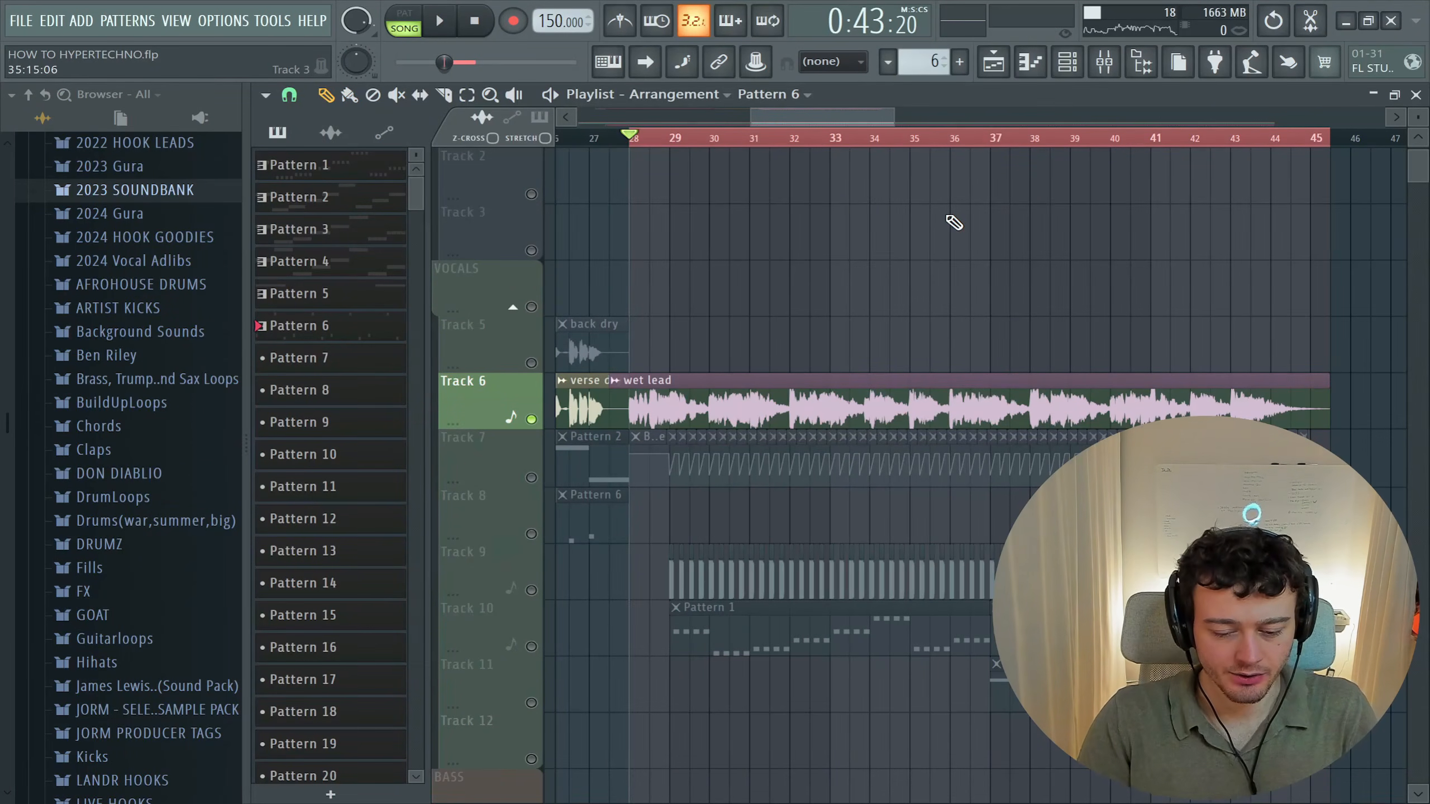
- Open Gross Beat on the BACKINGVOCAL mixer track, choose the Trance Gt 1 volume gate, and play the soloed wet lead
left_click(1104, 62)
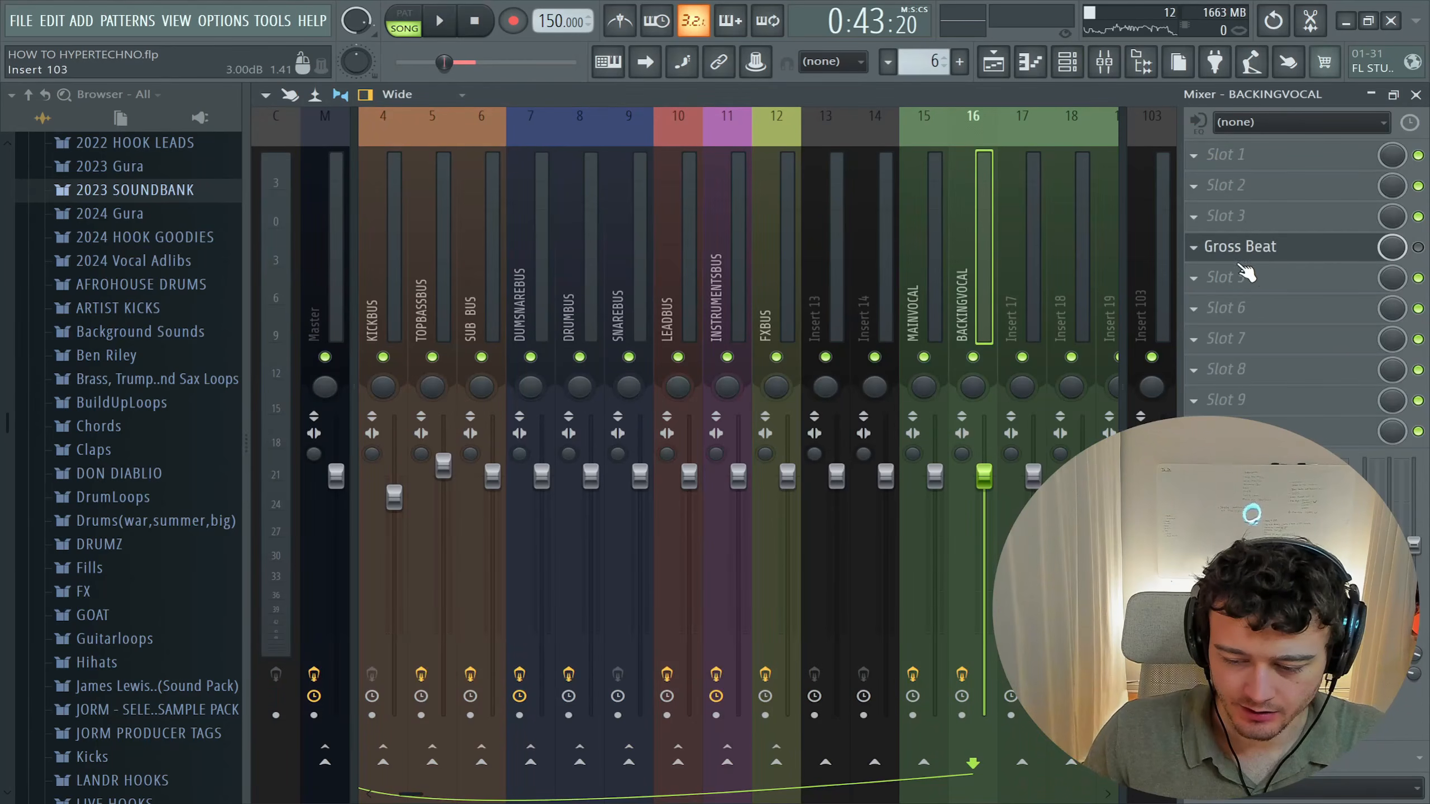
left_click(1330, 255)
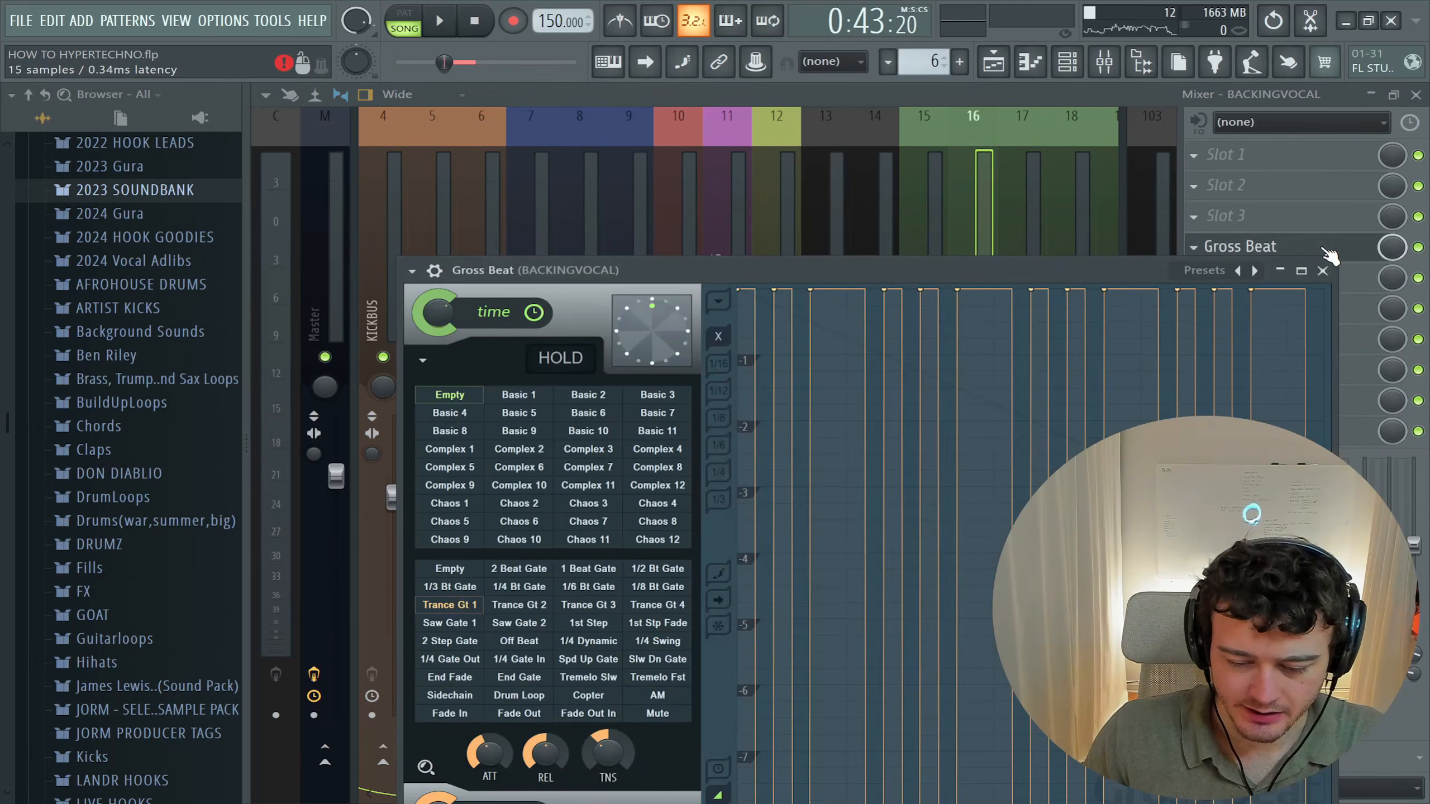
left_click(307, 478)
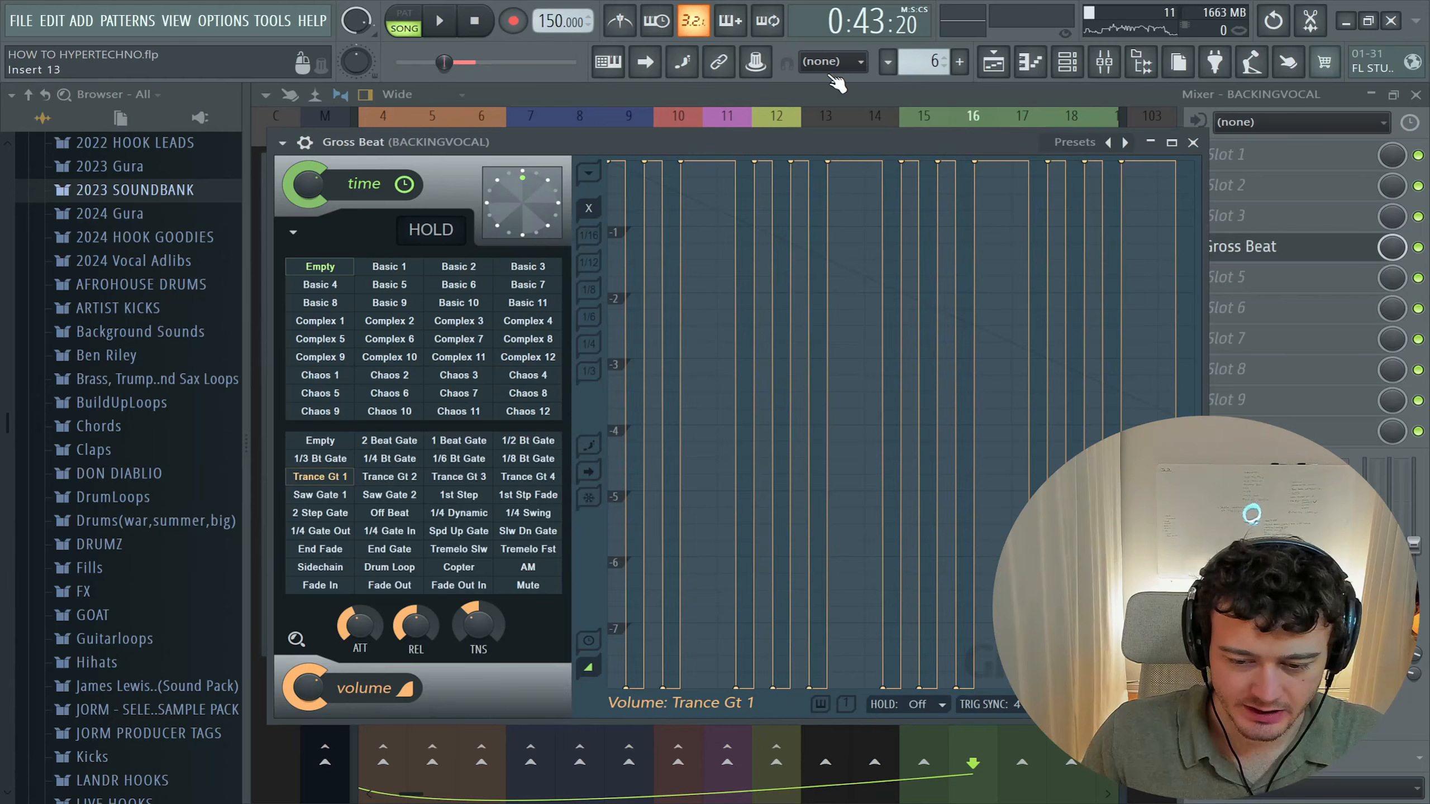
left_click(993, 62)
key("space")
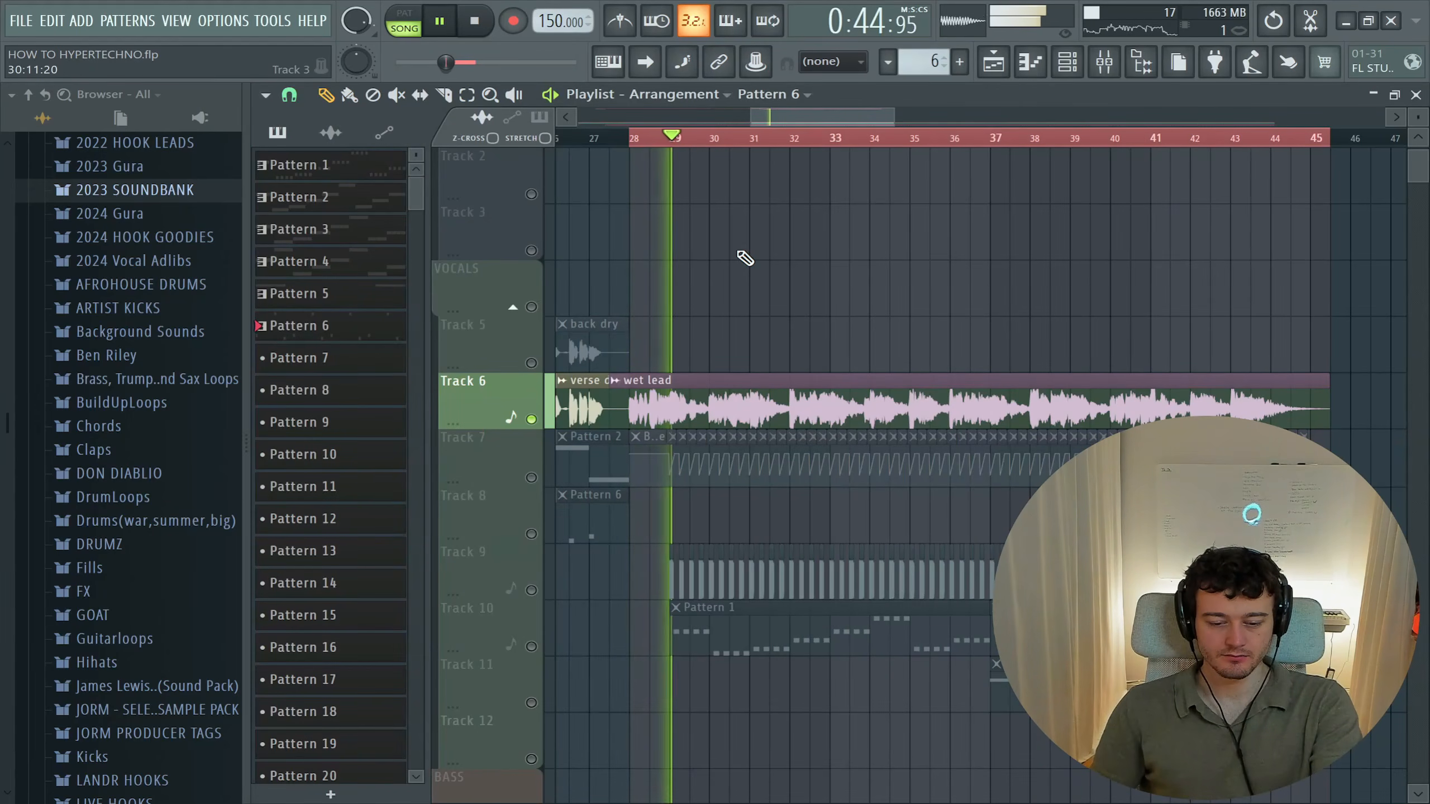
key("space")
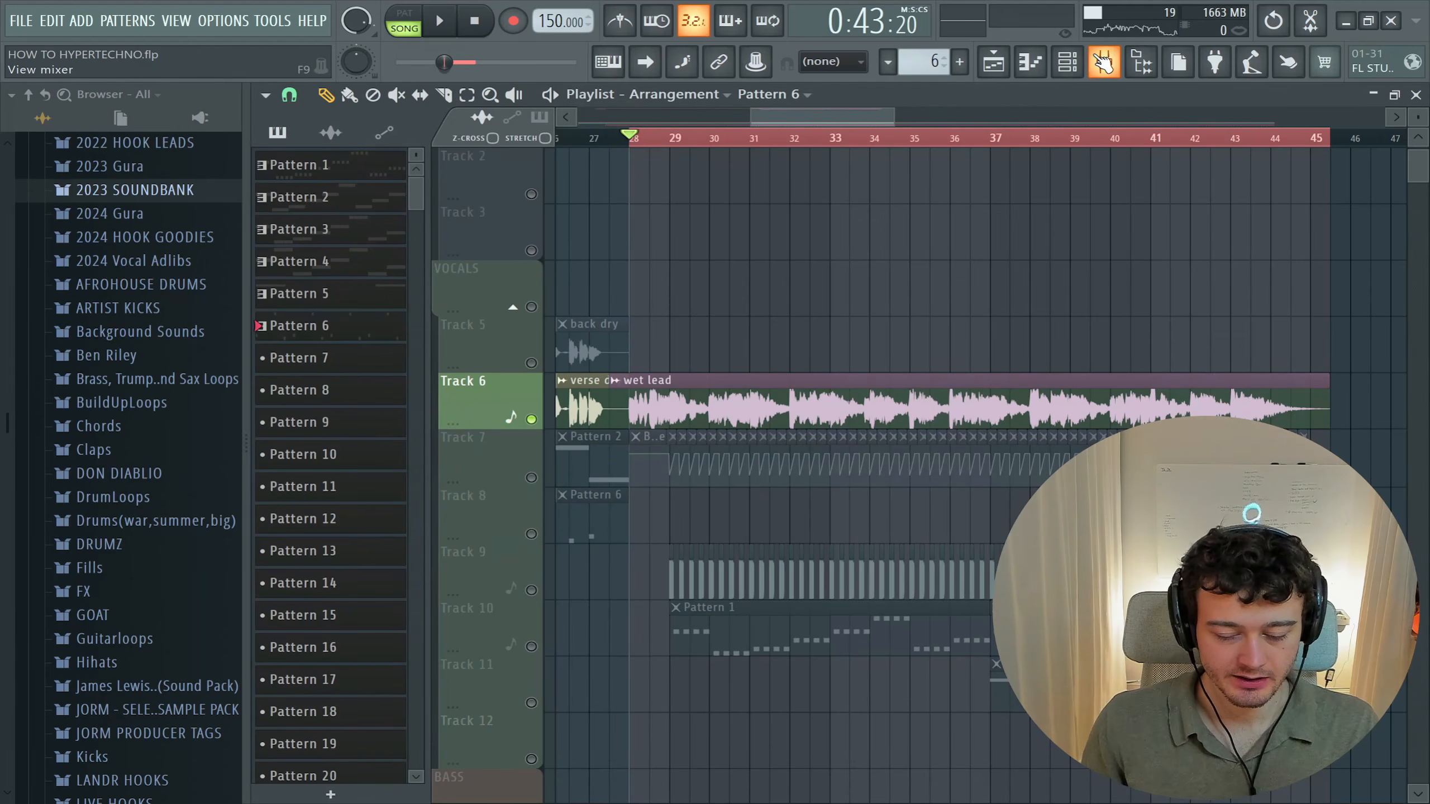
- Play the arrangement's intro and jump playback to the start of the verse dry vocal at bar 21
key("space")
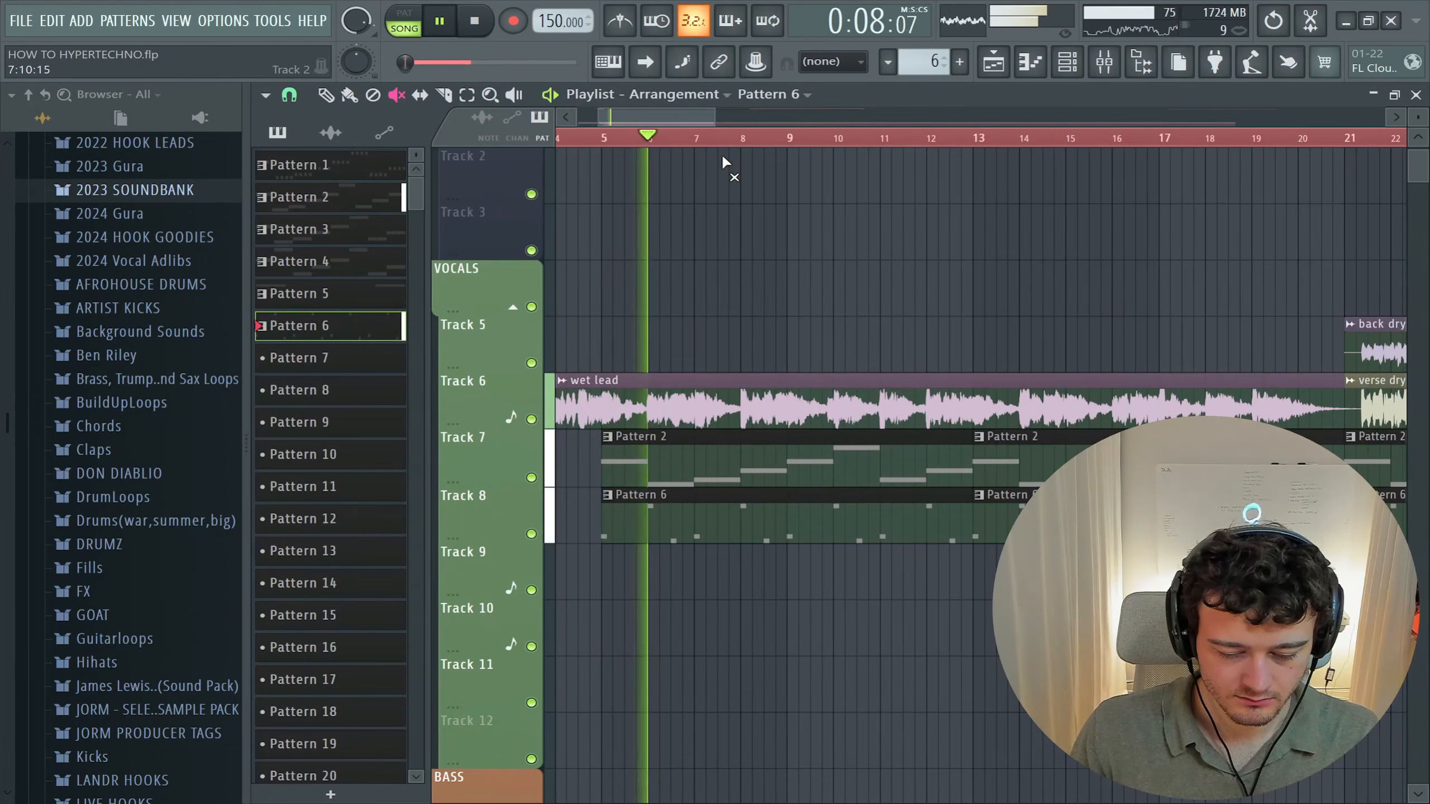
left_click(326, 94)
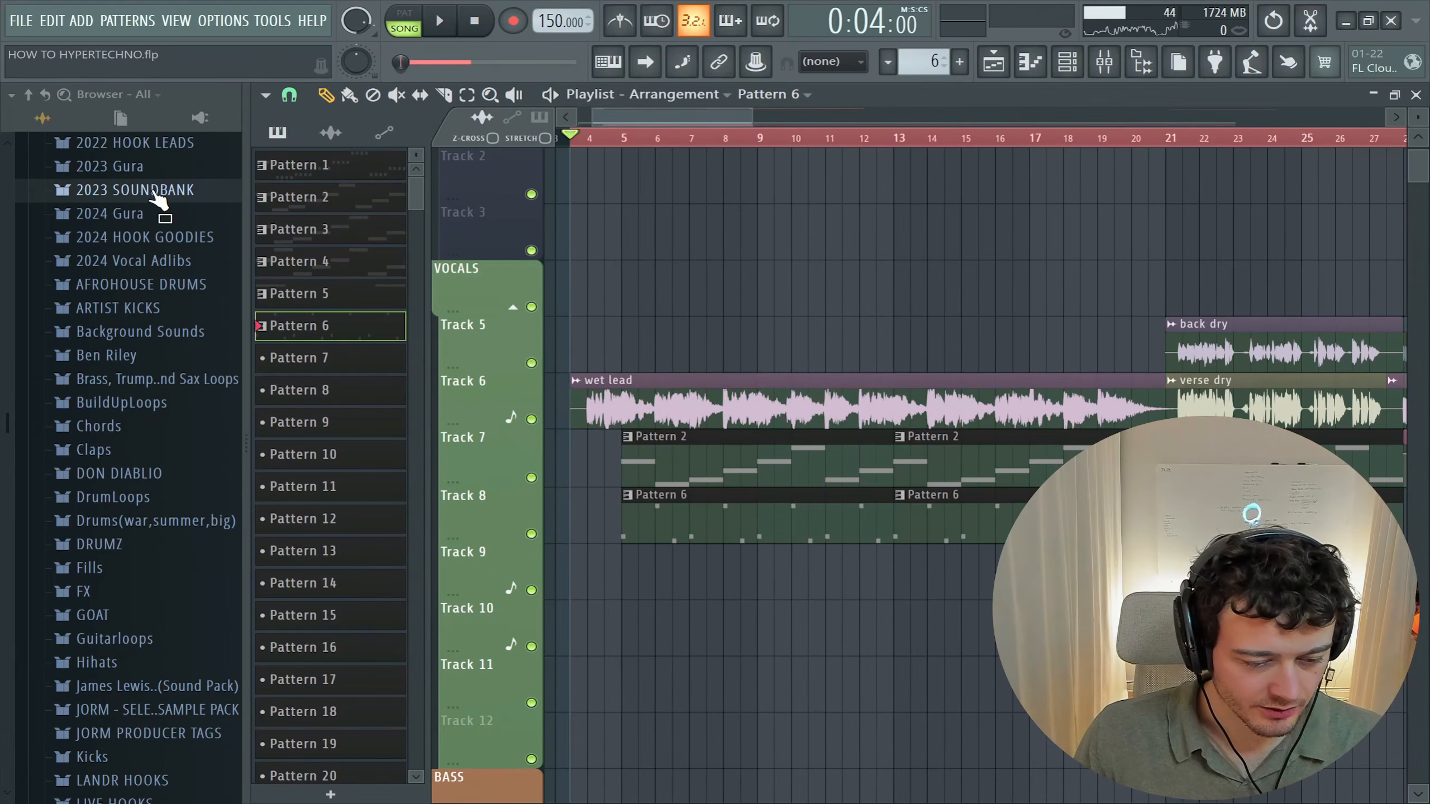
scroll(147, 248, "up", 3)
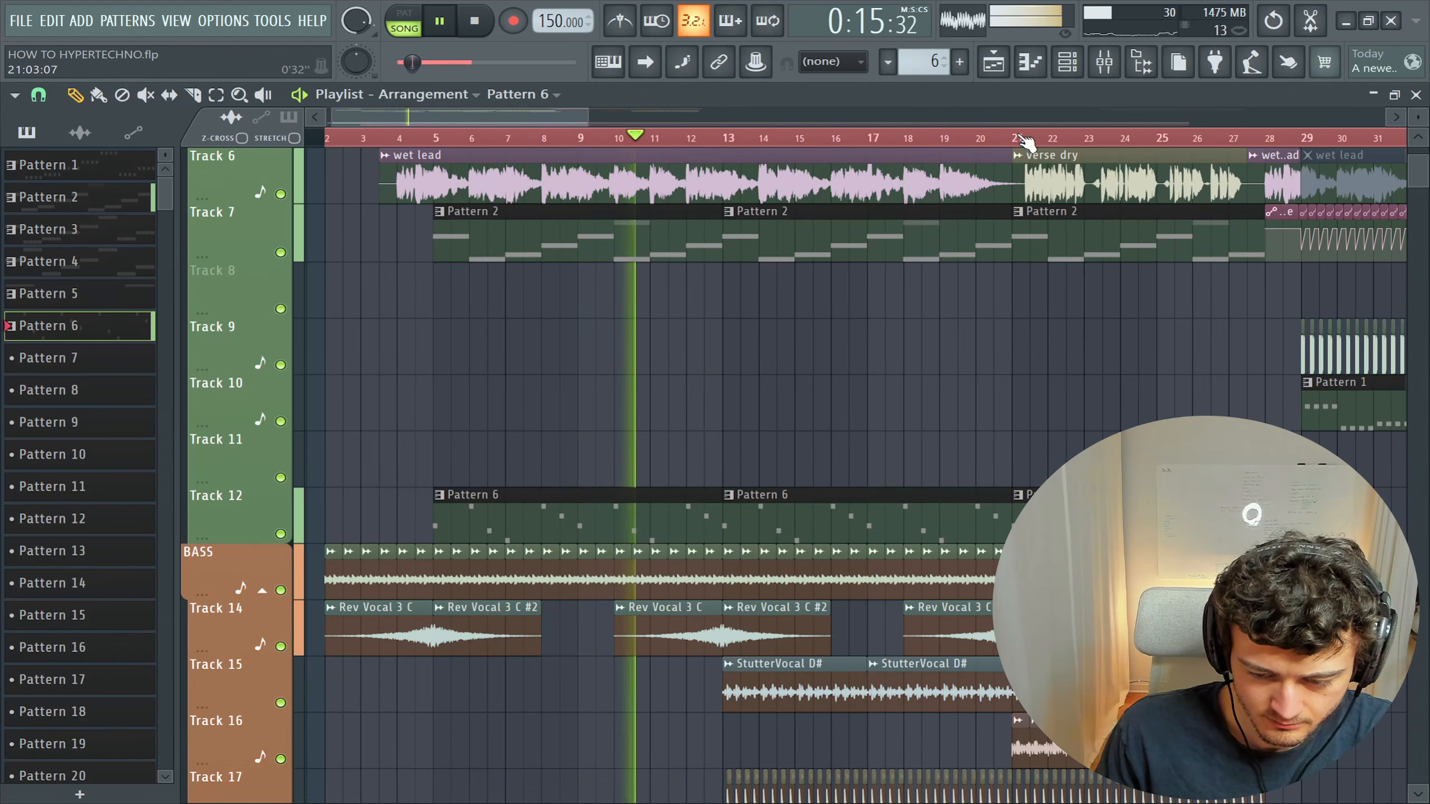
left_click(1023, 141)
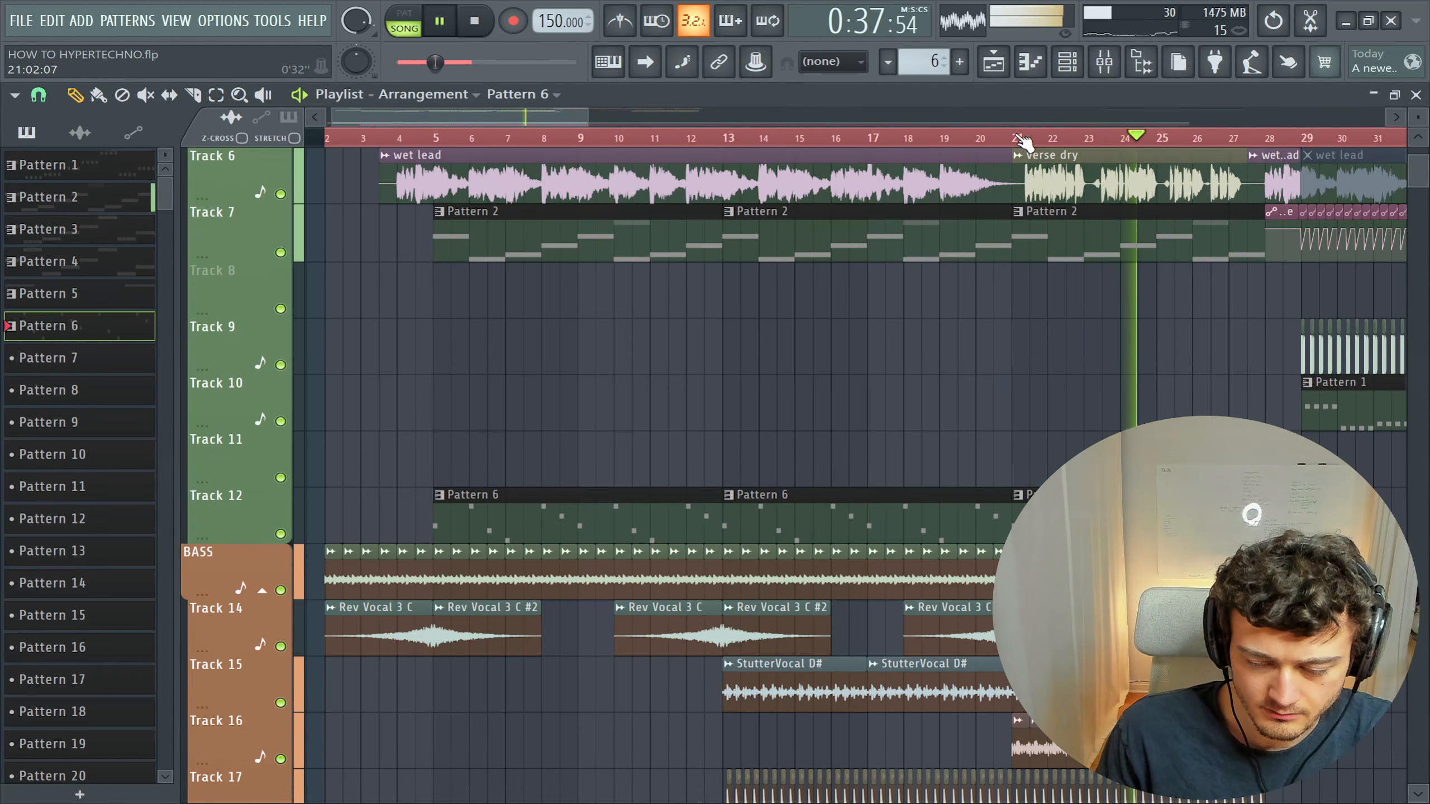
scroll(1030, 139, "down", 3)
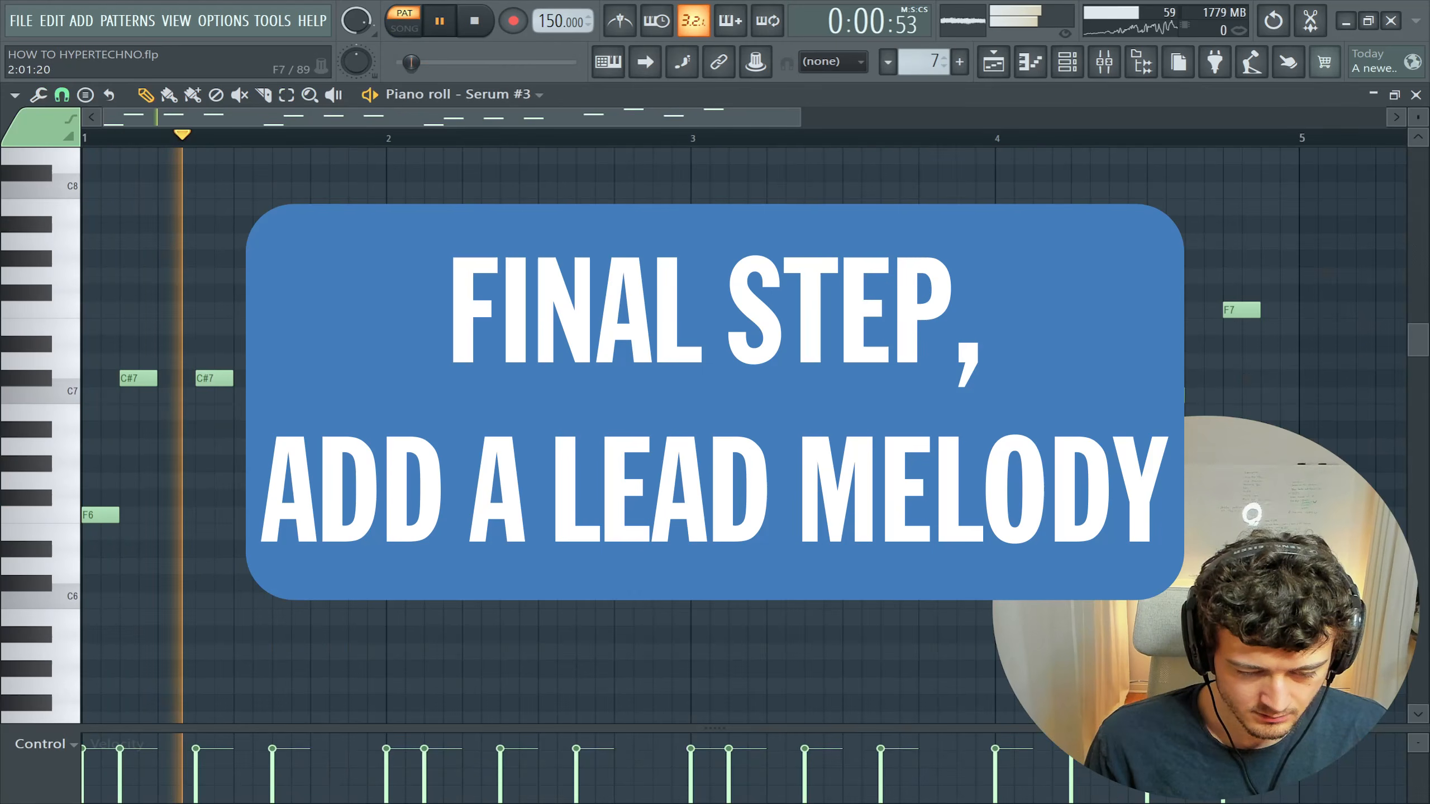
- Audition the Serum #3 lead melody in Pattern 7 and rework the end of bar 2 with C7 and A#6 notes
key("space")
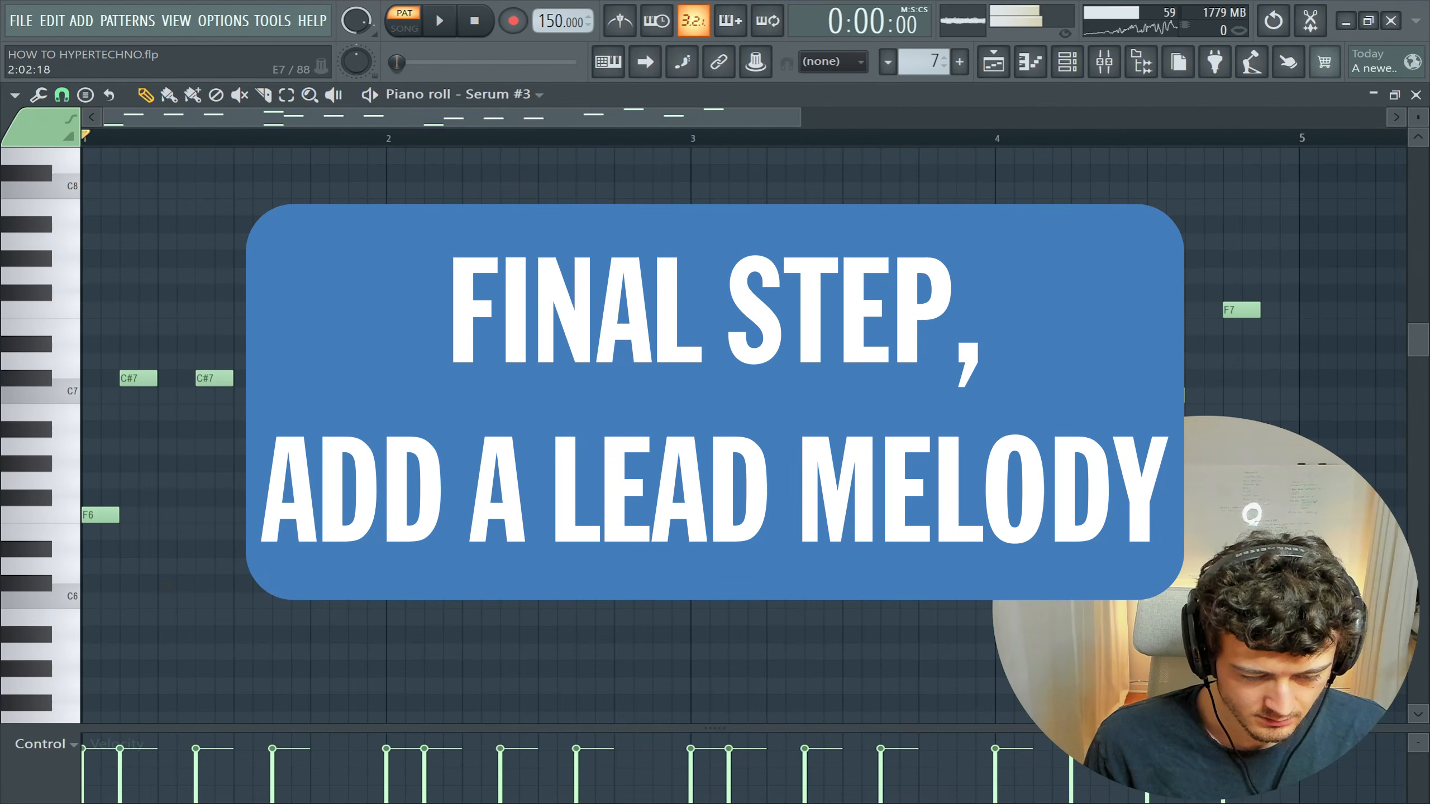
key("space")
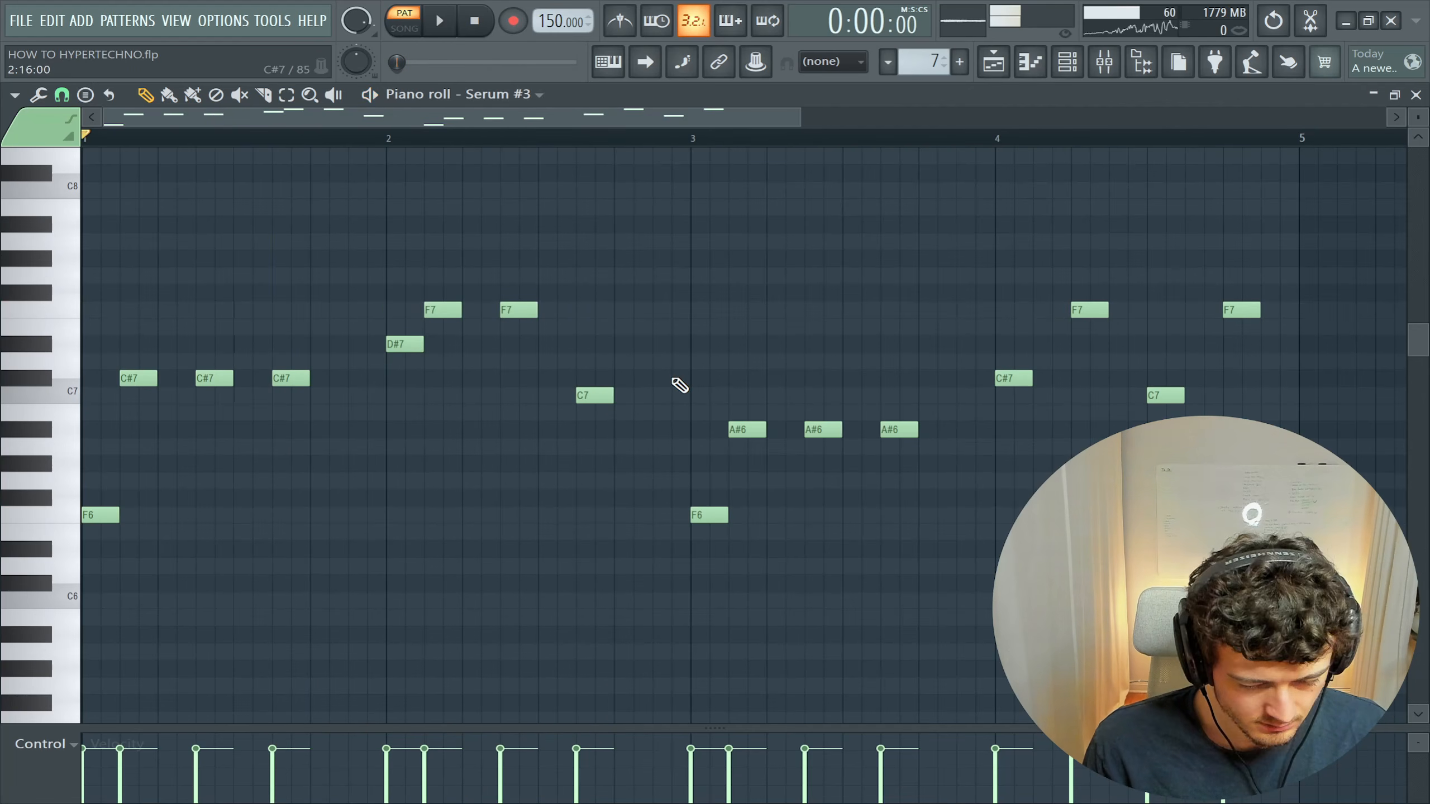
left_click(671, 429)
right_click(591, 396)
left_click(557, 396)
left_click(622, 394)
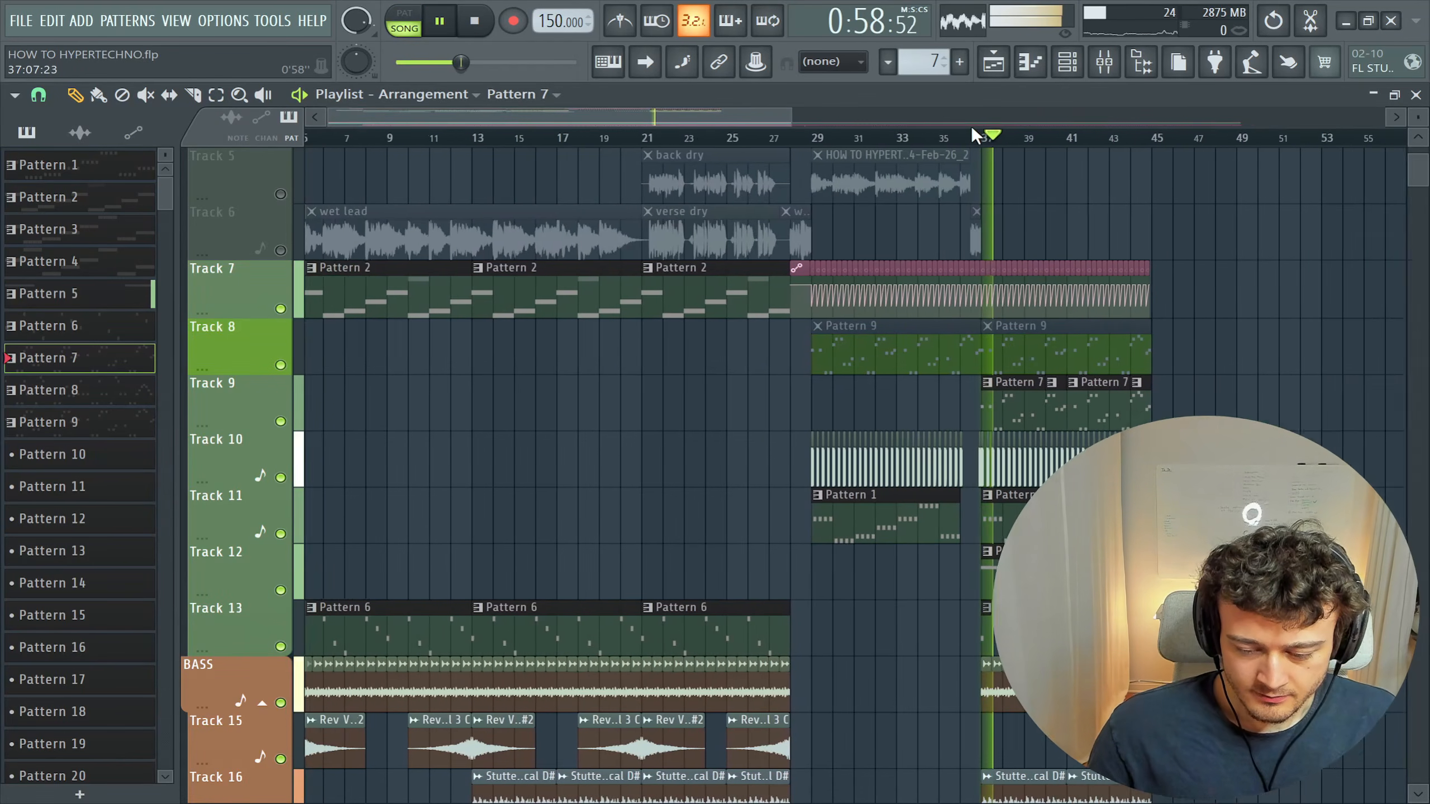
- Play back the drop around bars 37 to 40 with the Pattern 7 lead melody
scroll(972, 135, "up", 5)
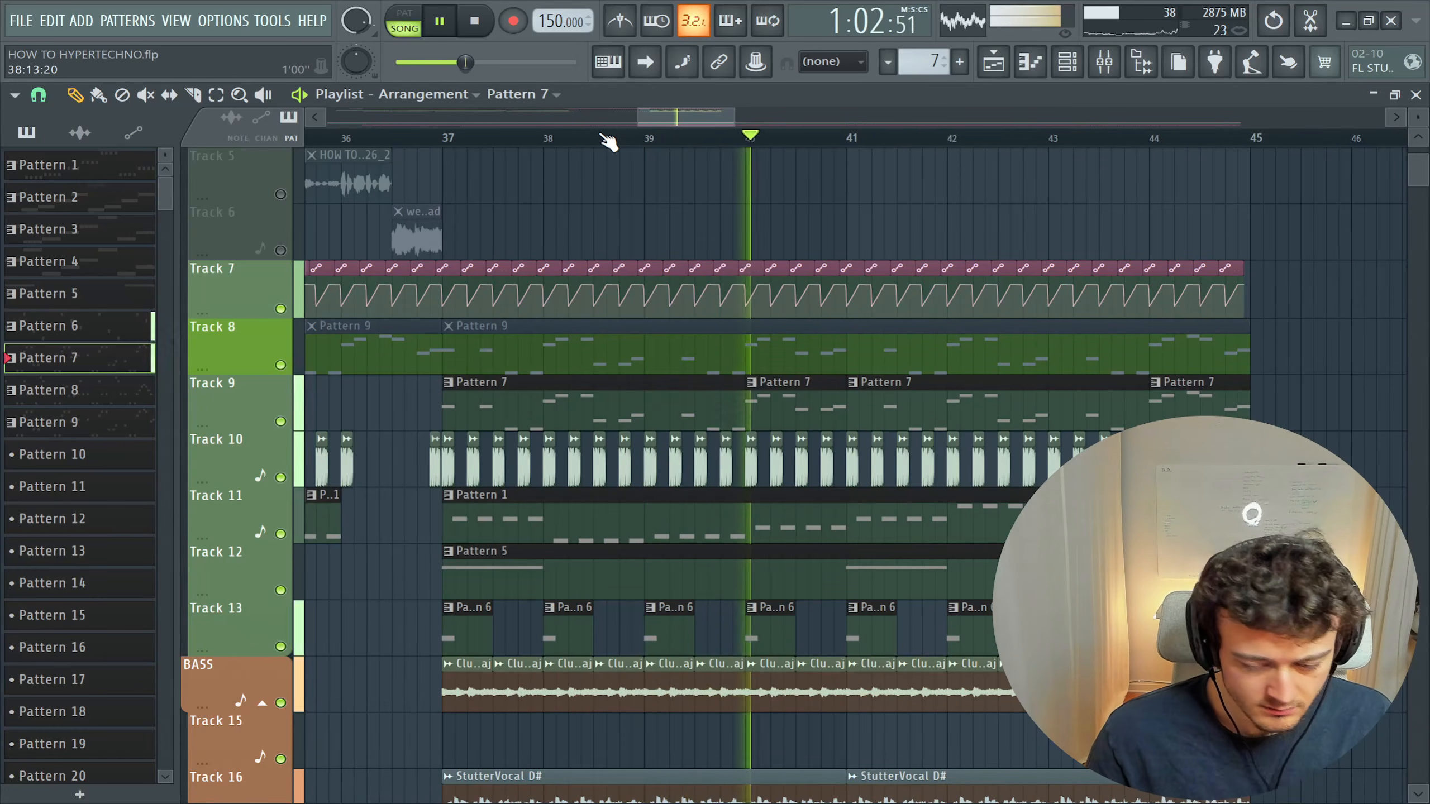
key("space")
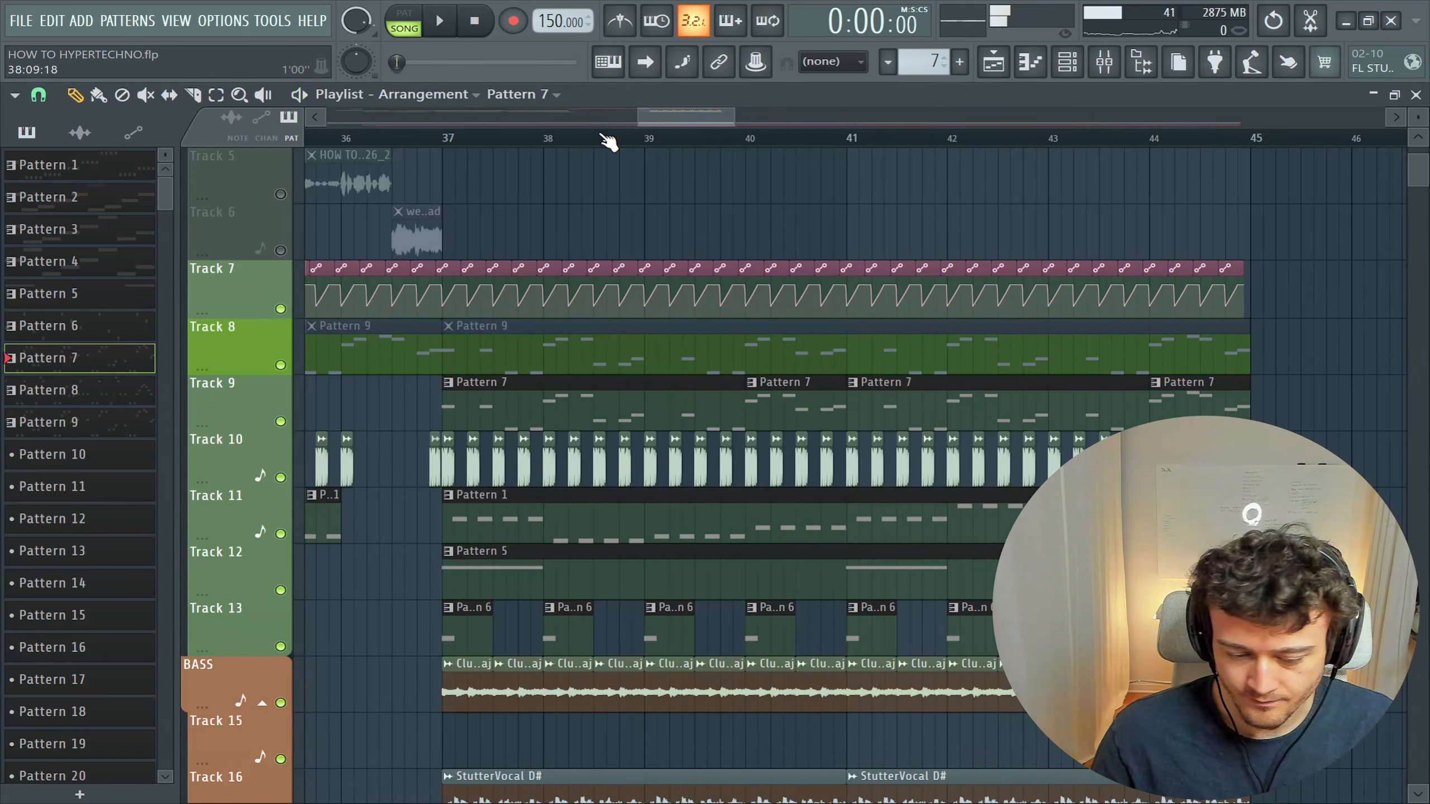